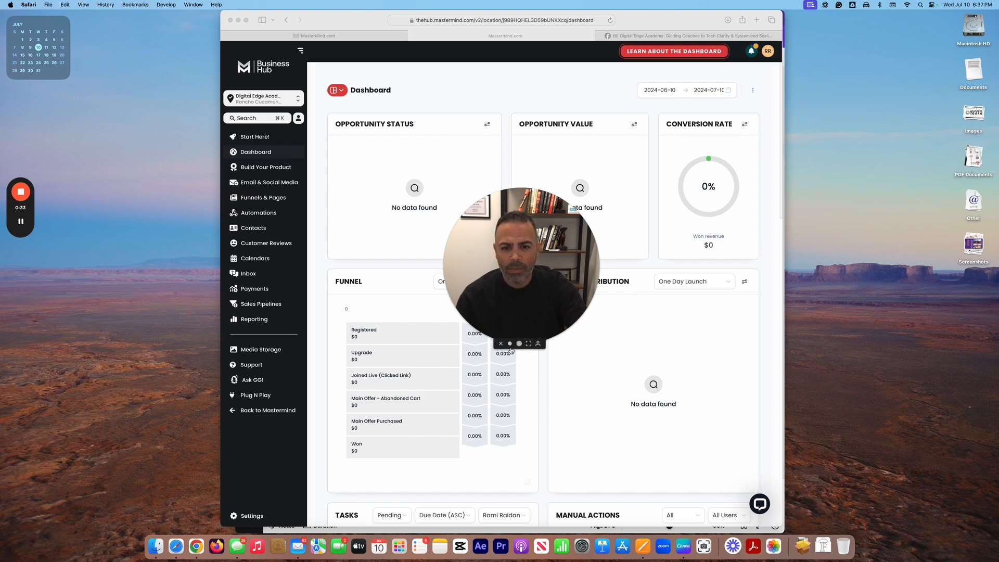
# Step: Bring Safari forward, start the Pro Mouse helper, and open the Build Your Product memberships page
pyautogui.click(510, 344)
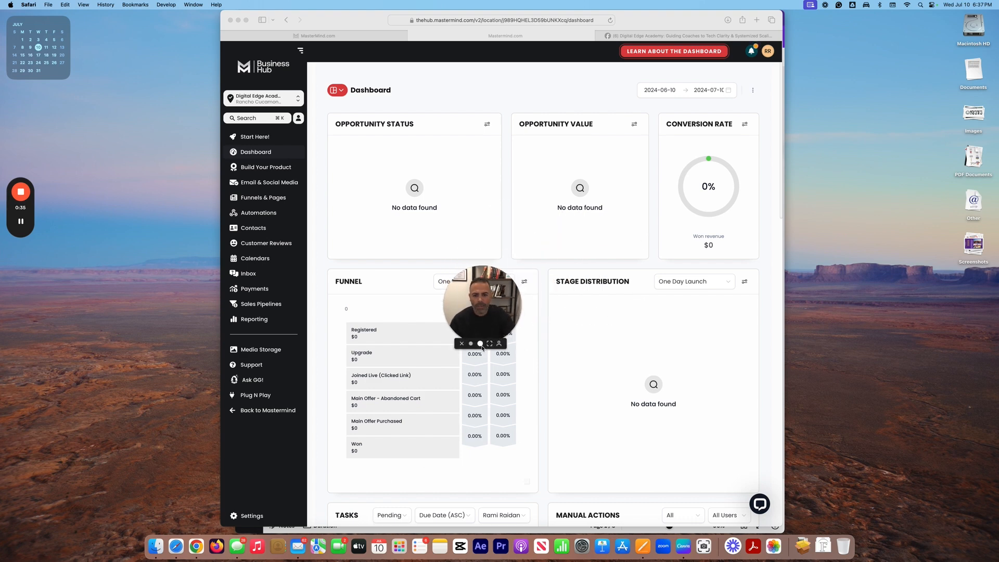
pyautogui.click(463, 82)
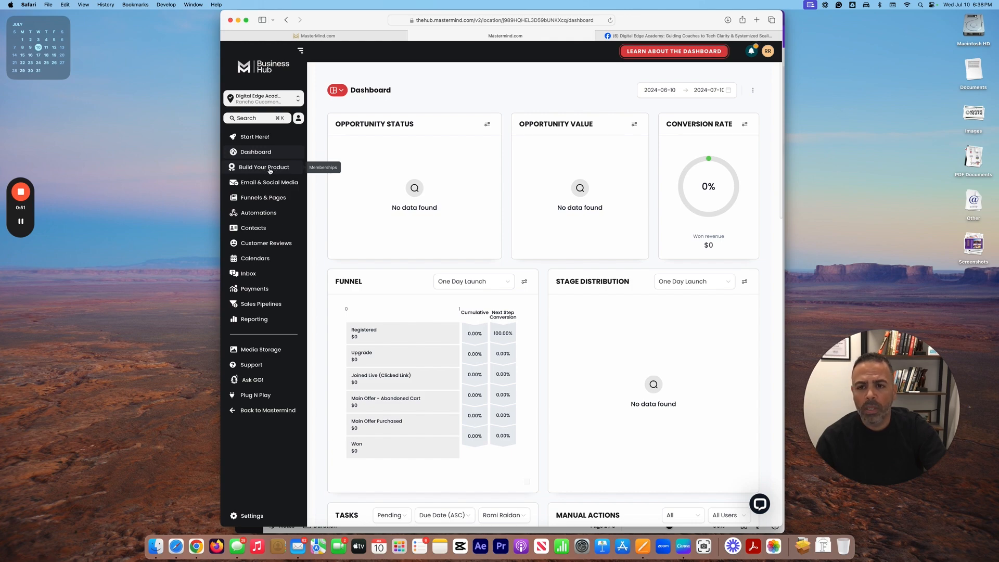
pyautogui.press('F4')
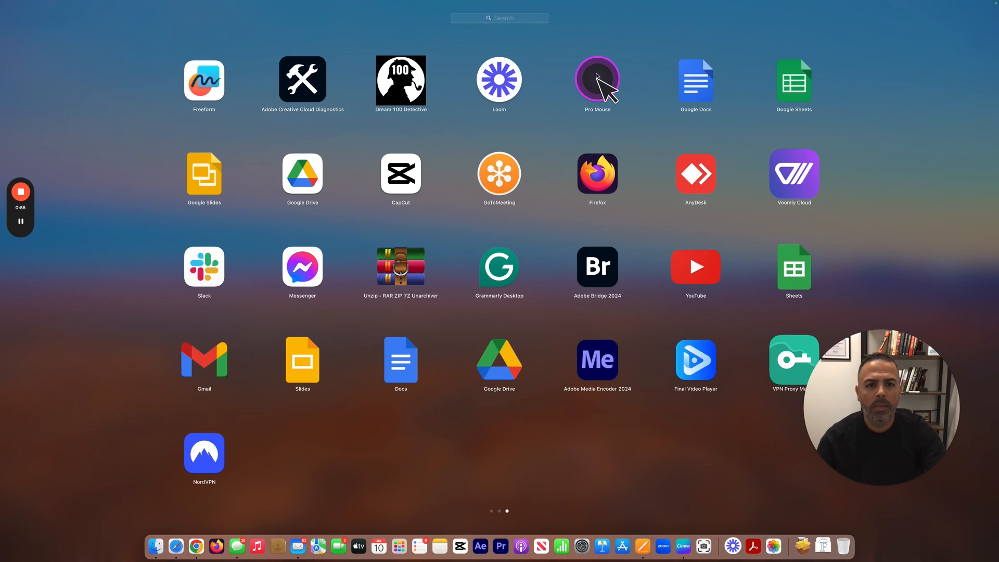
pyautogui.click(595, 75)
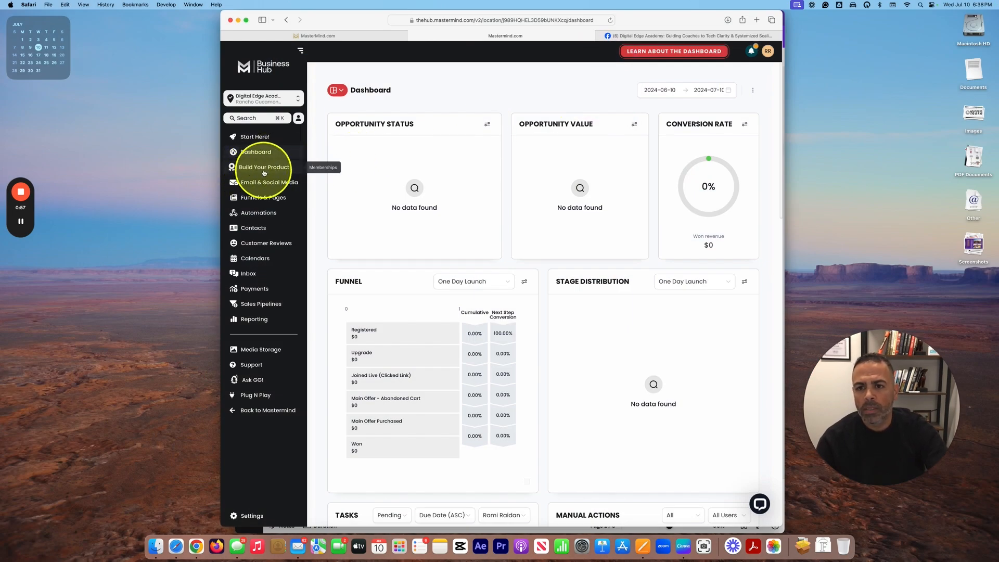
pyautogui.hotkey('ctrl', 'alt', 'm')
pyautogui.hotkey('ctrl', 'alt', 'm')
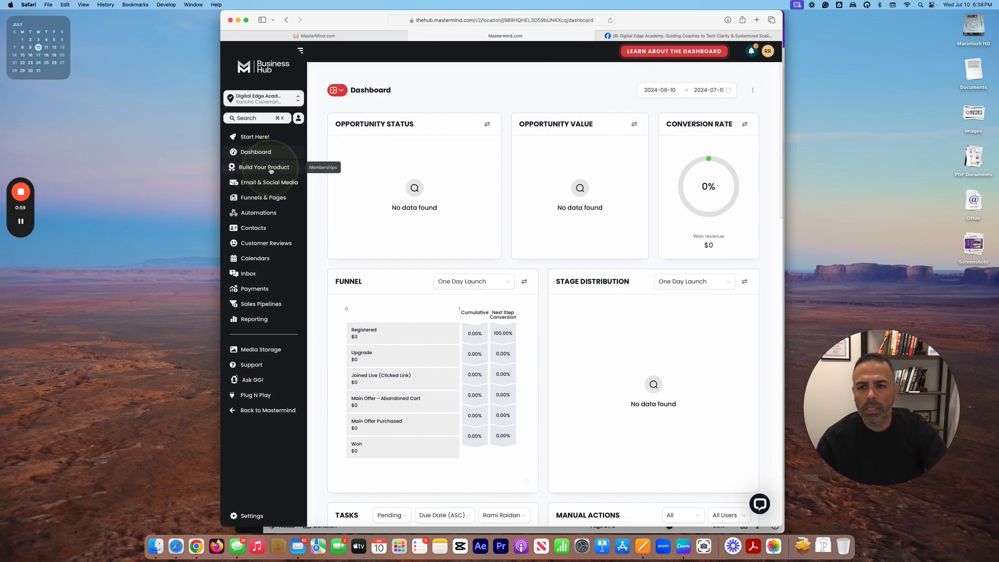
pyautogui.click(276, 167)
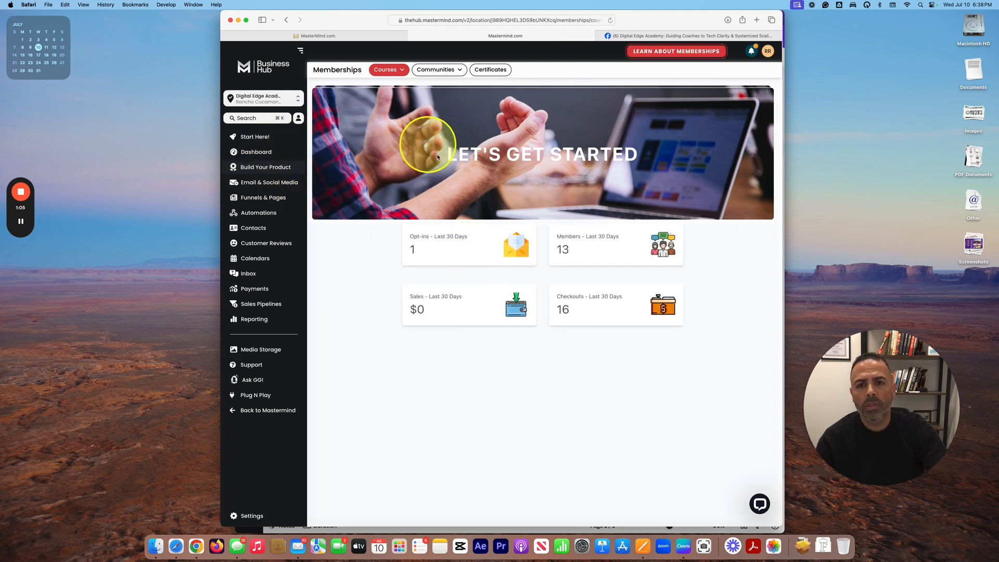
# Step: Open Courses > Products to list the two existing courses, then view the Create Product options
pyautogui.click(394, 71)
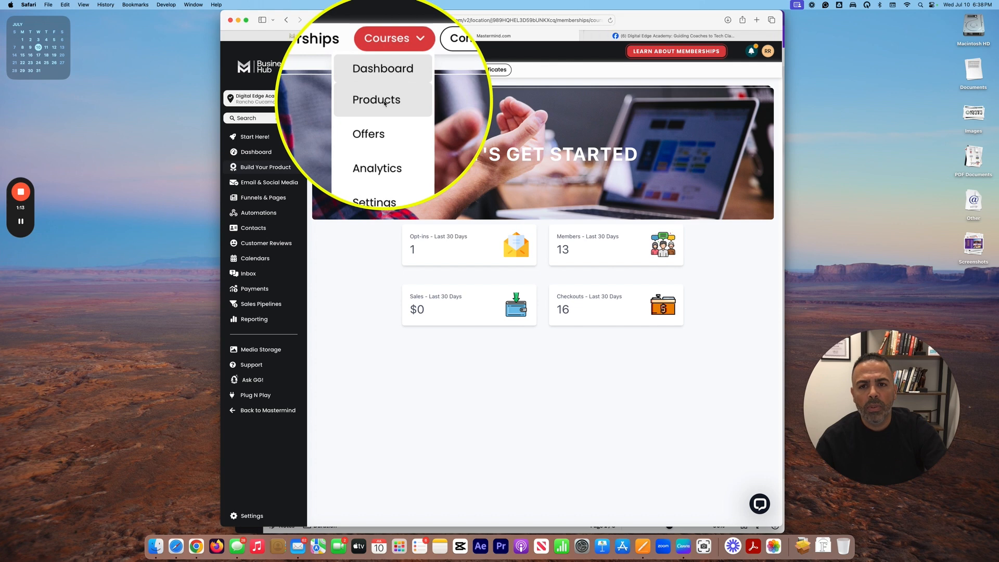
pyautogui.click(386, 102)
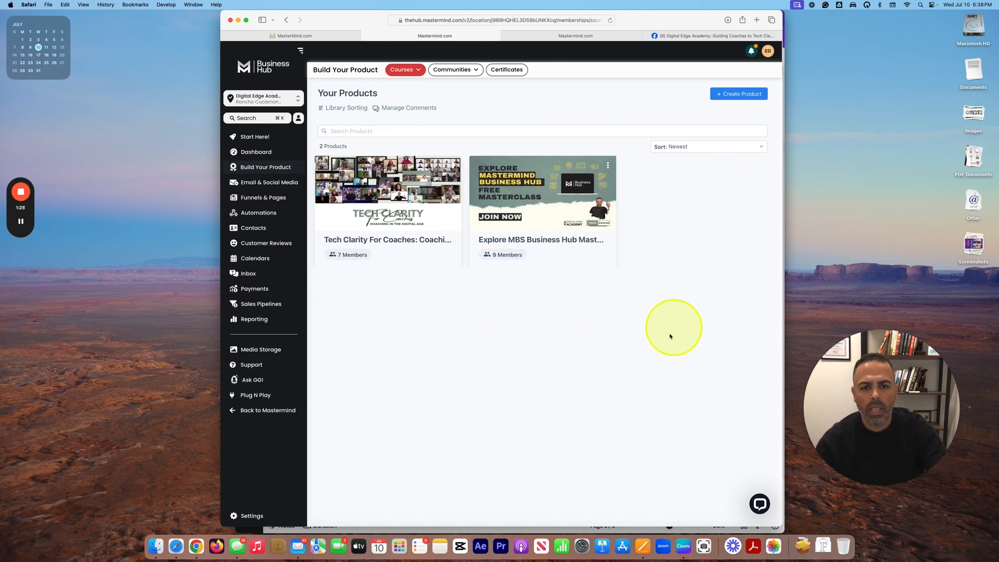
pyautogui.click(734, 97)
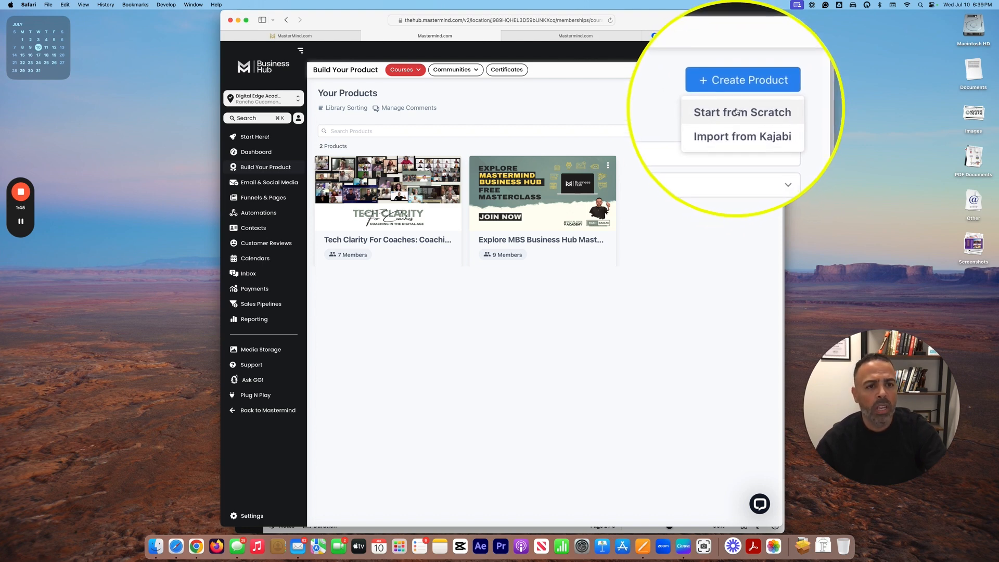
# Step: Start a Marathon Course product from scratch, bringing up its prefilled name prompt
pyautogui.click(731, 107)
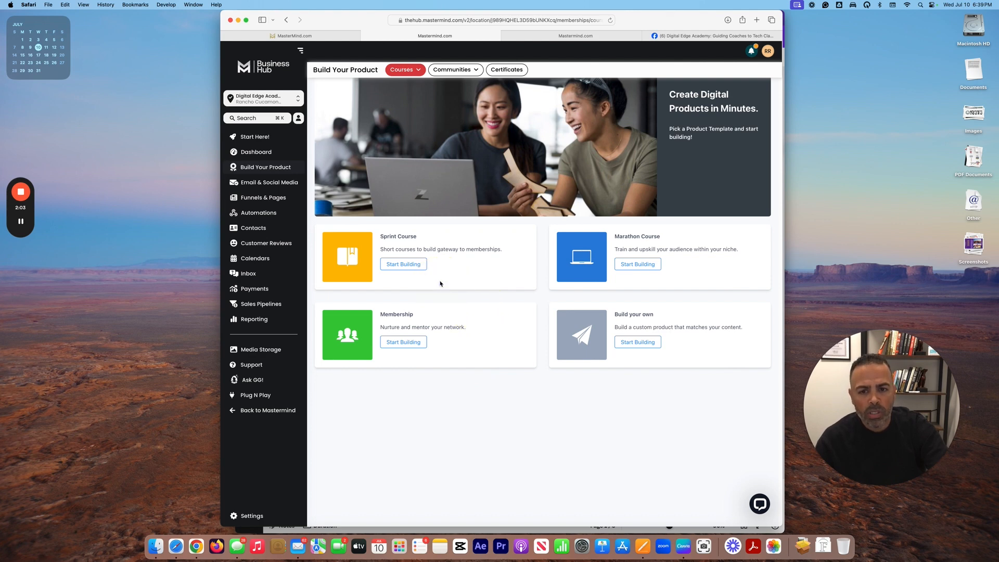
pyautogui.hotkey('ctrl', 'alt', 'm')
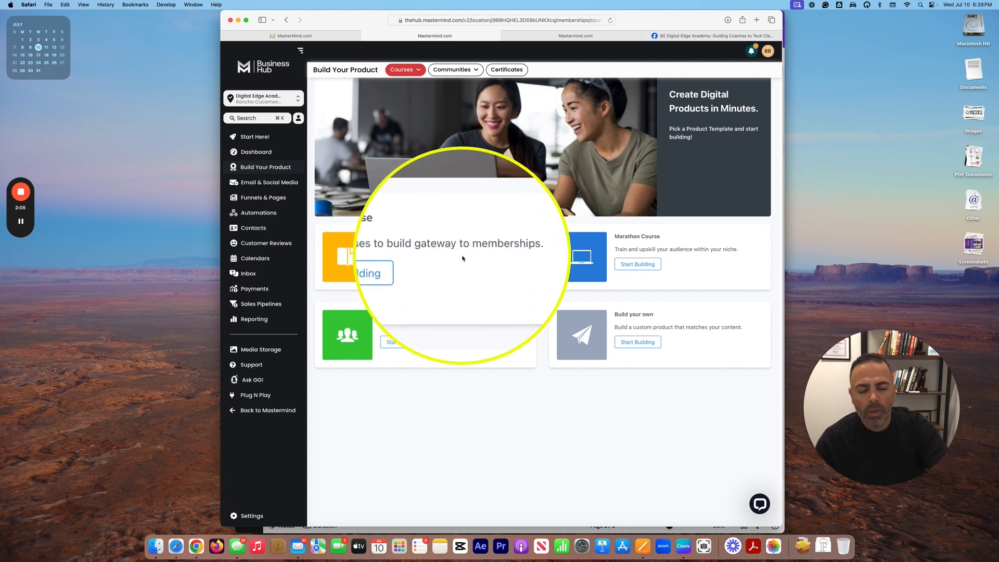
pyautogui.hotkey('ctrl', 'alt', 'm')
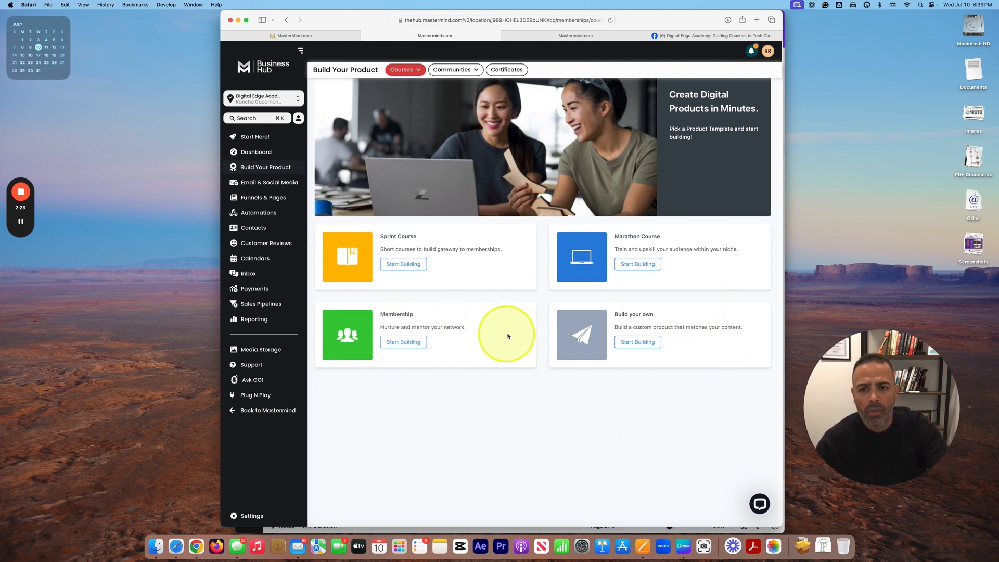
pyautogui.click(641, 265)
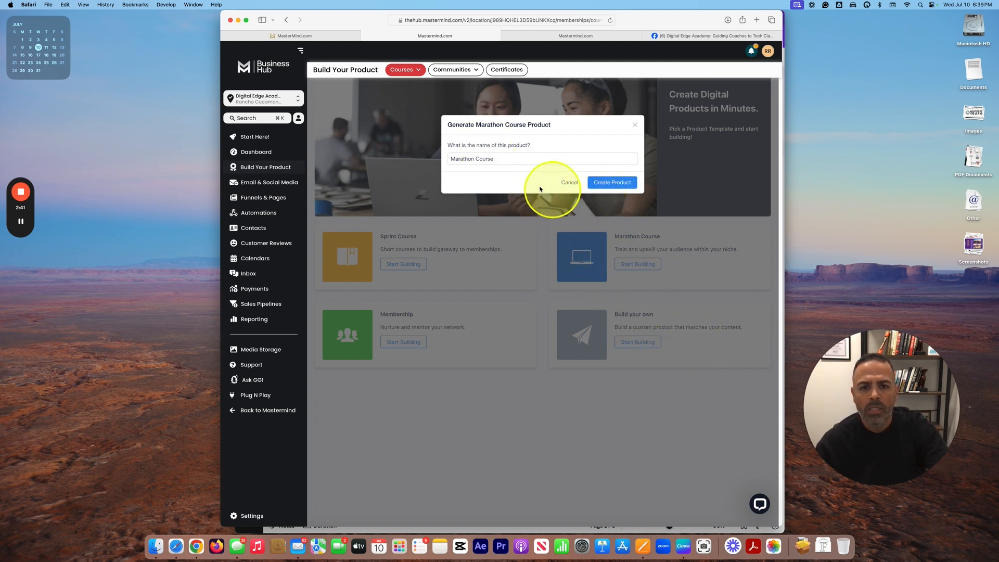
# Step: Create the product 'Tech for non Techies Canva Mastery: Become a Pro at Digital Content Creation with Canva'
pyautogui.moveTo(533, 160); pyautogui.dragTo(449, 162)
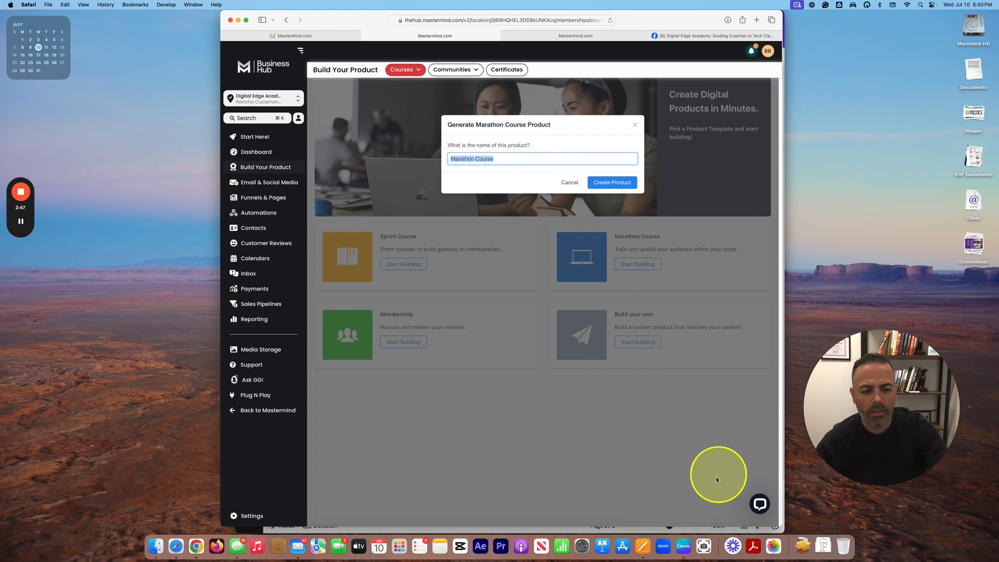
pyautogui.click(641, 542)
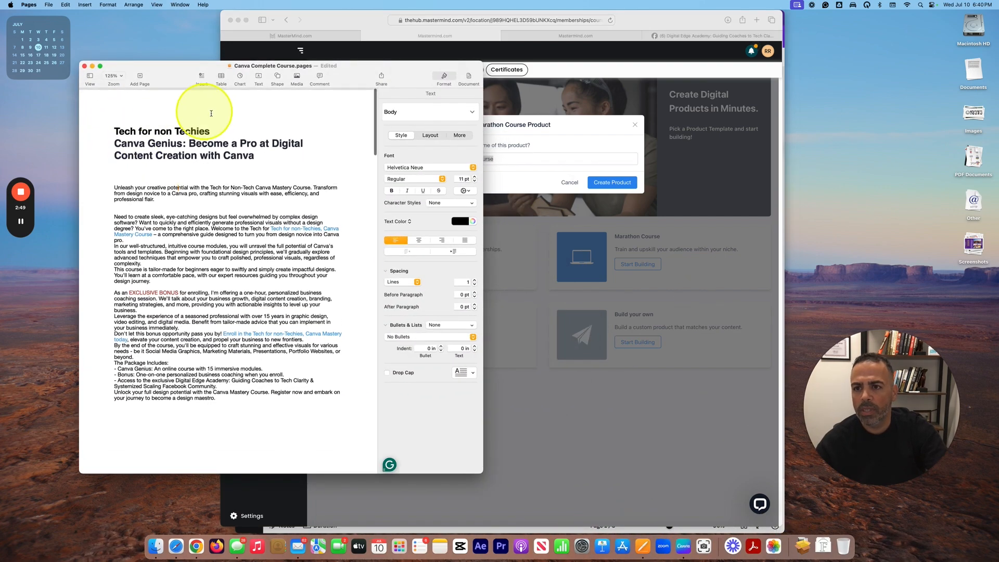
pyautogui.moveTo(113, 130); pyautogui.dragTo(217, 161)
pyautogui.press('super+c')
pyautogui.click(575, 158)
pyautogui.press('super+v')
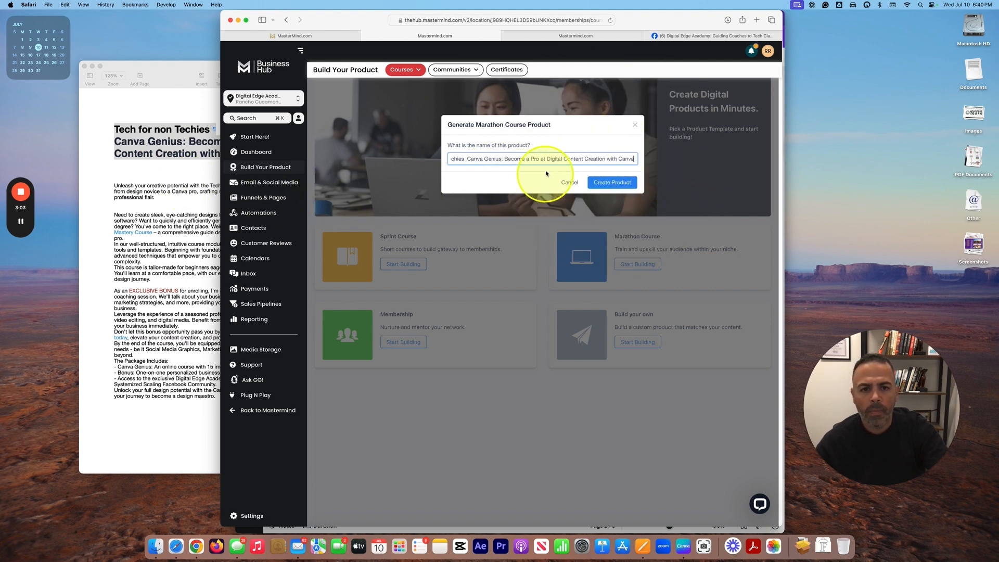
pyautogui.doubleClick(493, 158)
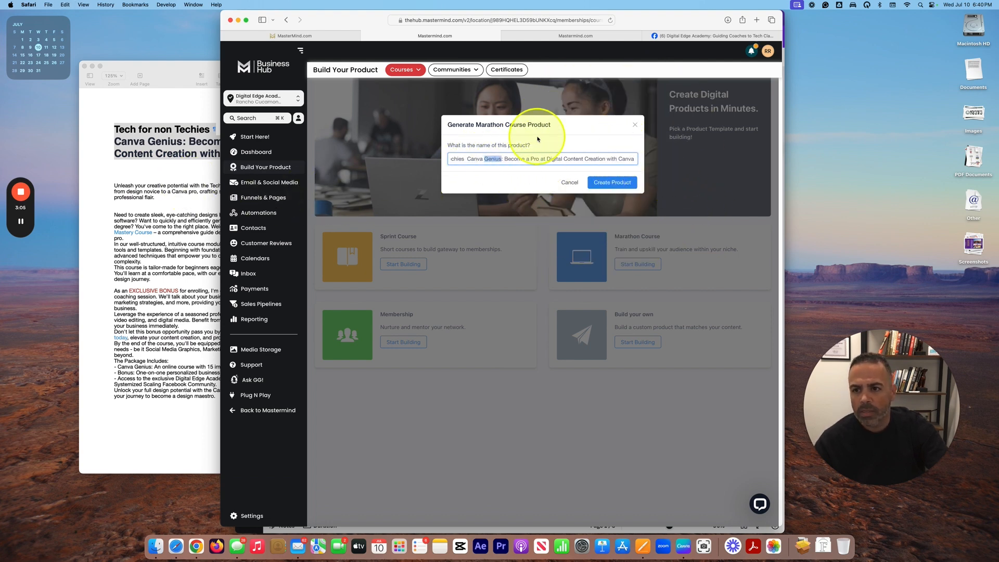
pyautogui.write('Mastery')
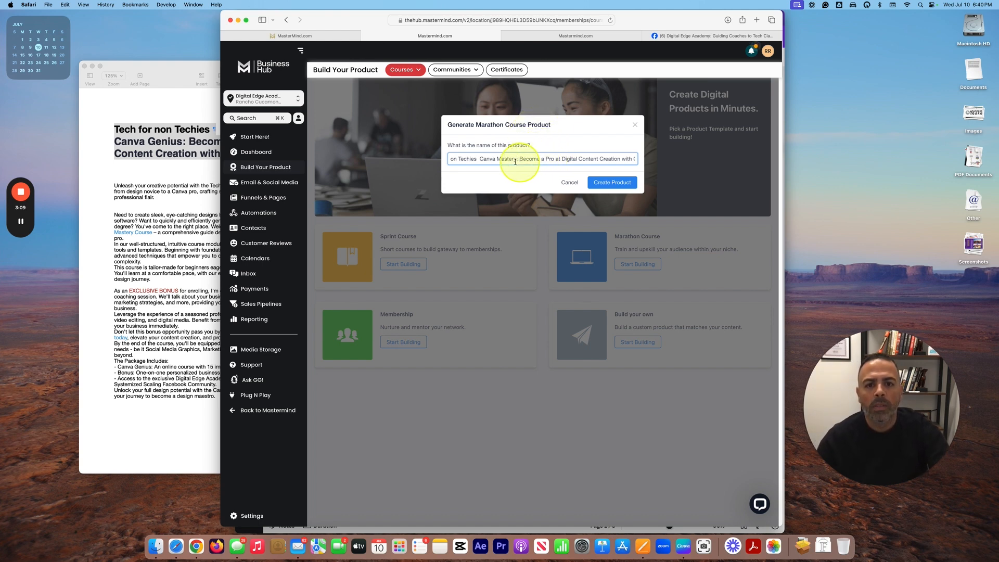
pyautogui.tripleClick(517, 159)
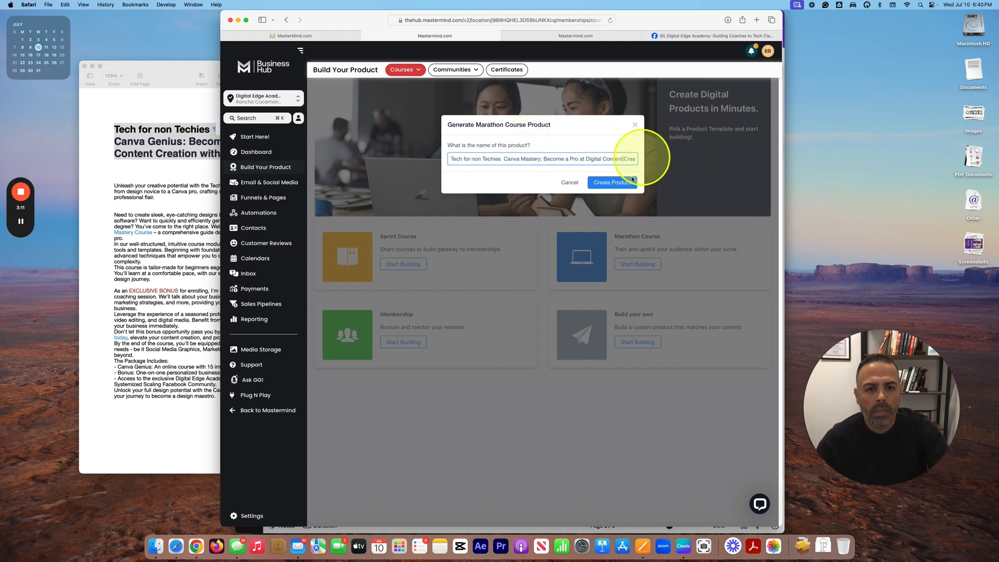
pyautogui.click(610, 183)
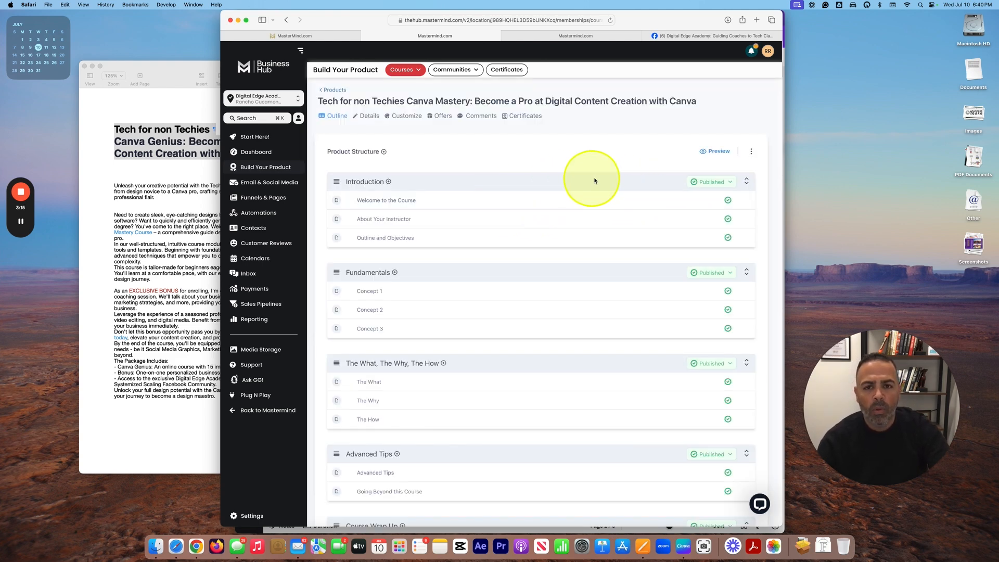
# Step: Review the generated module outline, then open the Introduction section's Category Details
pyautogui.scroll(-2, 606, 214)
pyautogui.scroll(2, 614, 214)
pyautogui.scroll(-3, 618, 213)
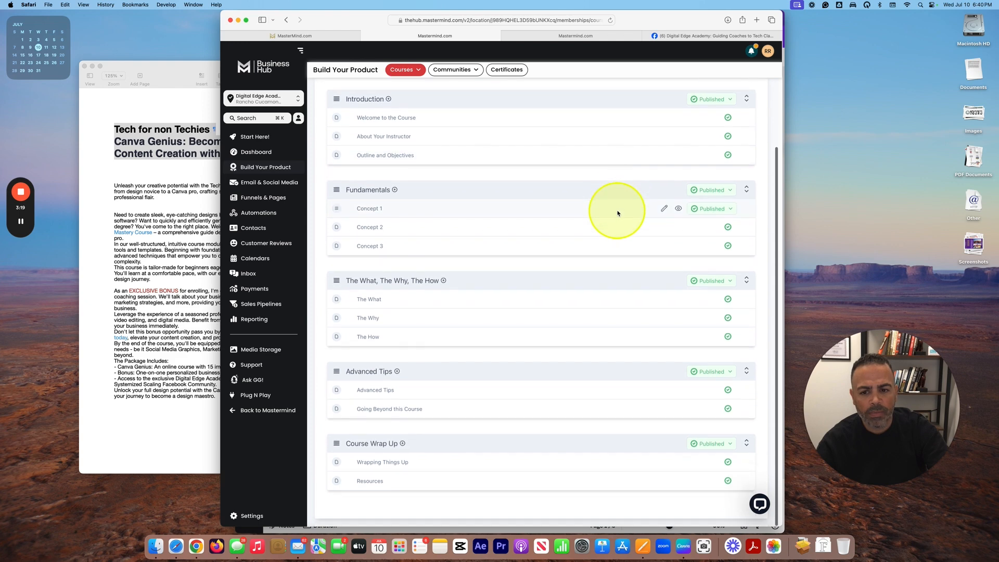
pyautogui.scroll(3, 624, 210)
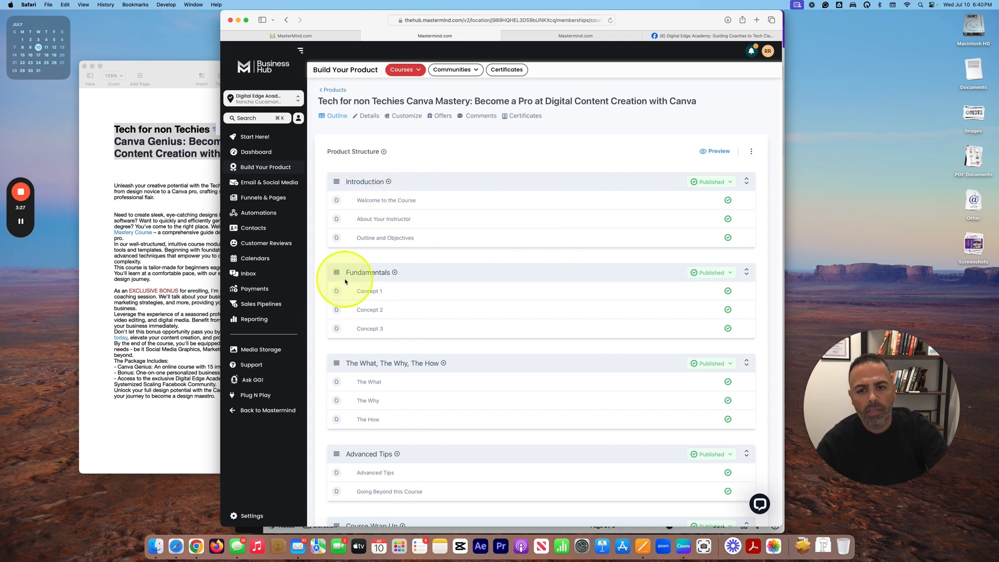
pyautogui.scroll(-3, 447, 273)
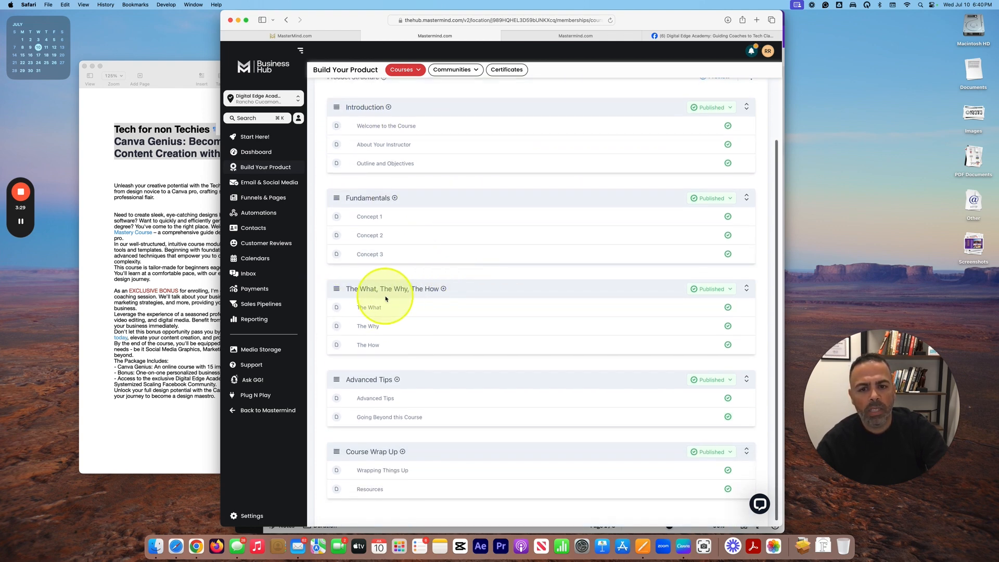
pyautogui.scroll(-1, 437, 312)
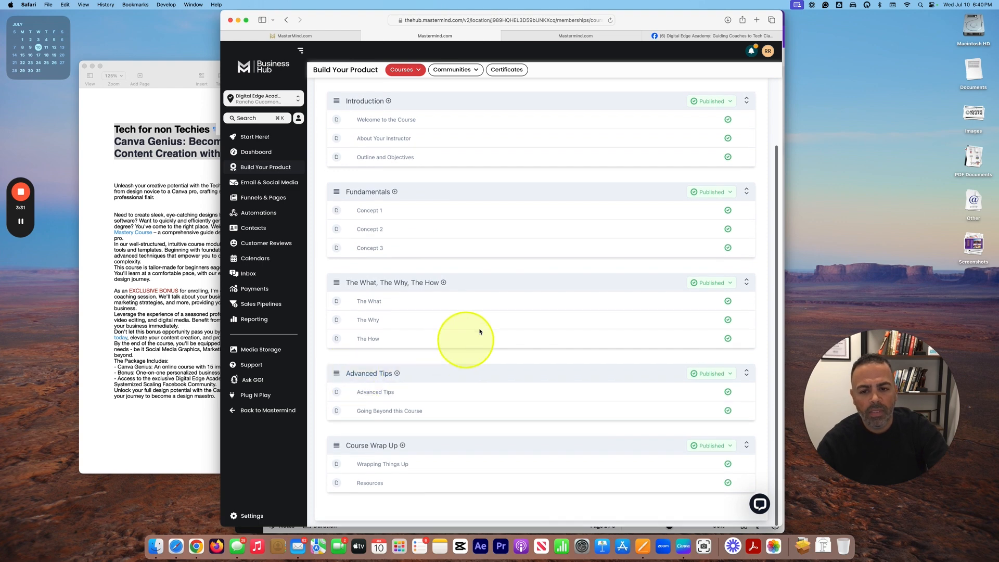
pyautogui.scroll(3, 426, 449)
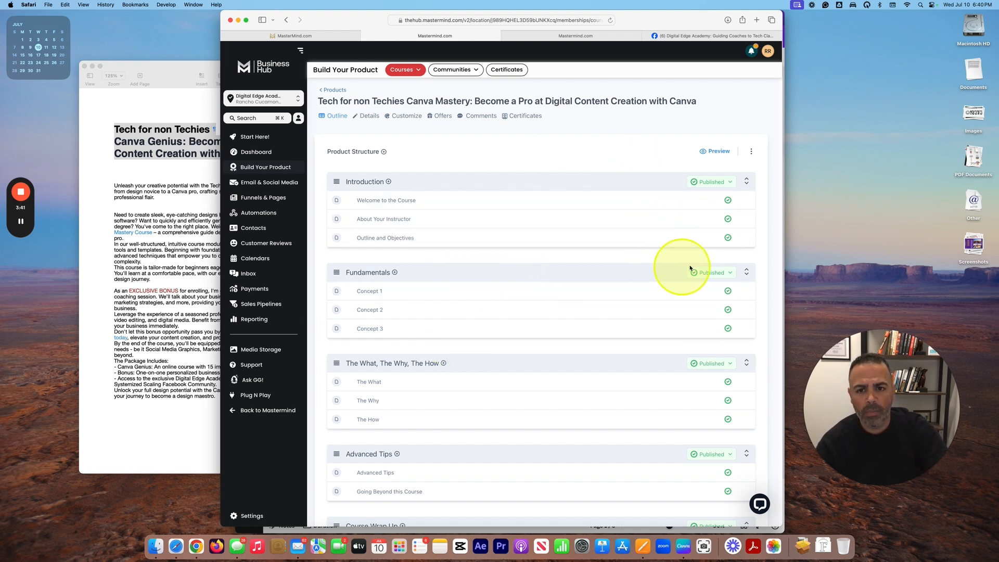
pyautogui.click(364, 182)
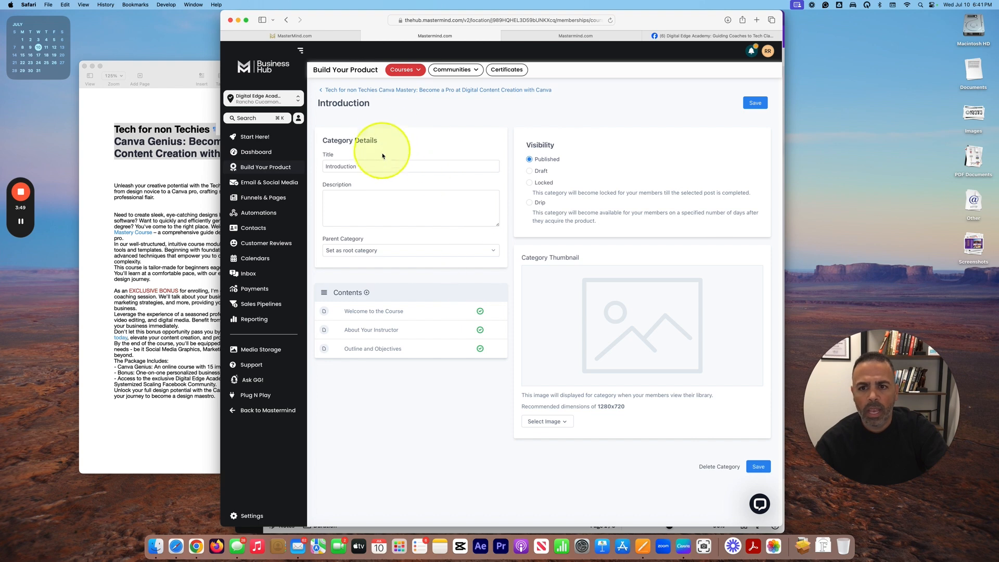
# Step: Look over the Introduction title and description, then return to the outline without changes
pyautogui.moveTo(374, 166); pyautogui.dragTo(290, 167)
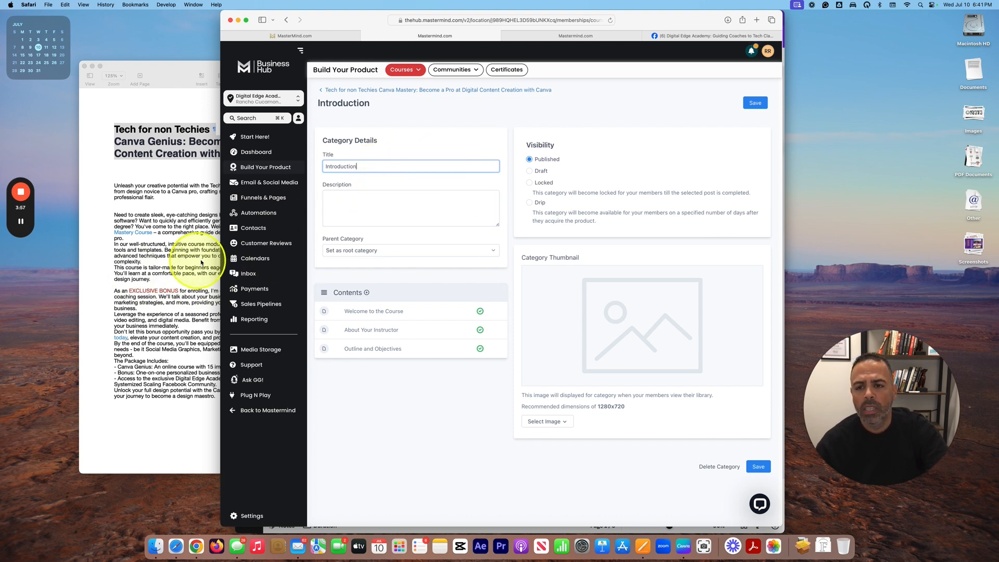
pyautogui.click(369, 207)
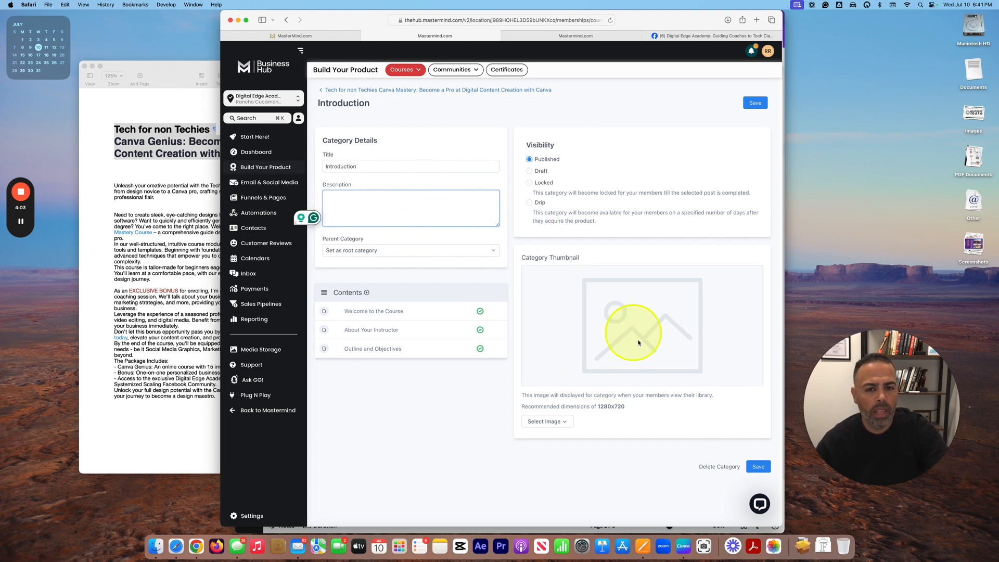
pyautogui.click(353, 94)
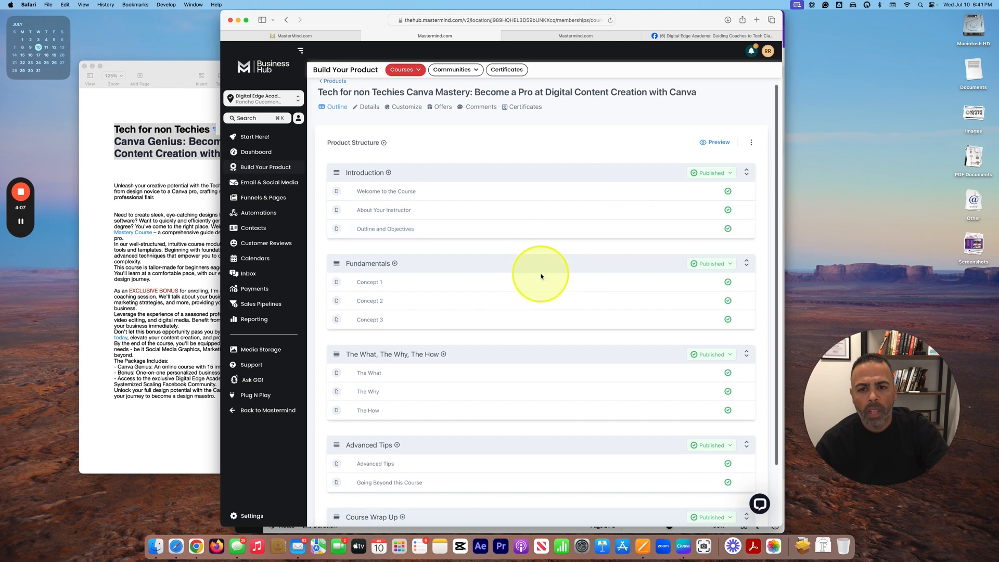
# Step: Open the Welcome to the Course lesson under Introduction in its editor
pyautogui.scroll(-1, 422, 251)
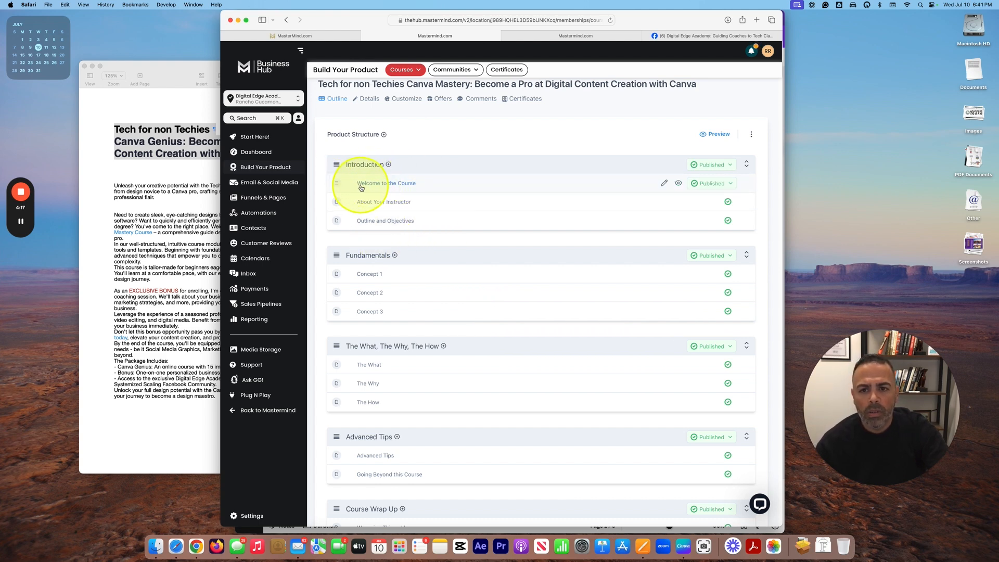
pyautogui.click(402, 184)
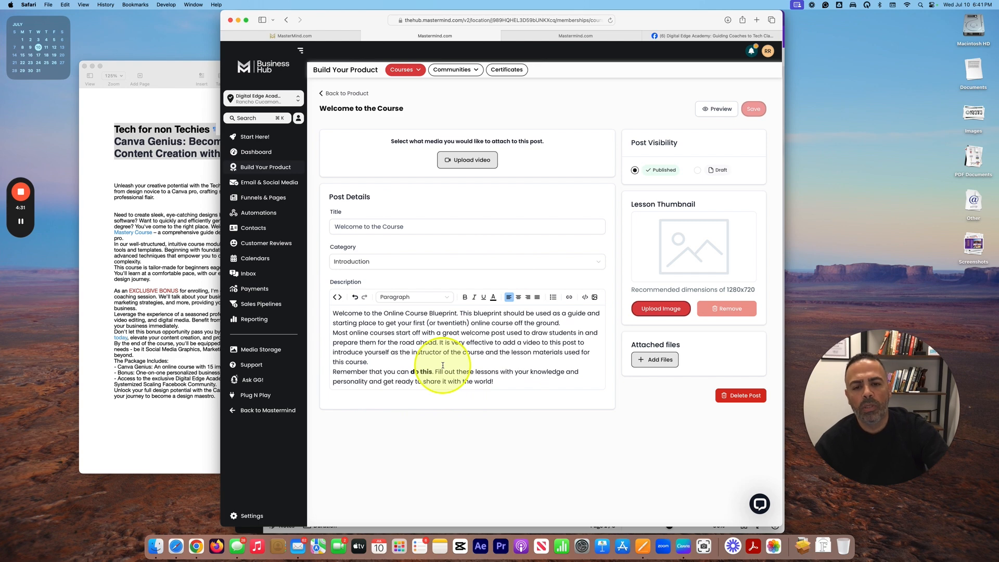
# Step: Start a lesson video upload and preview the Canva Course Intro MP4 in Export Final Course Videos
pyautogui.click(476, 163)
pyautogui.click(146, 556)
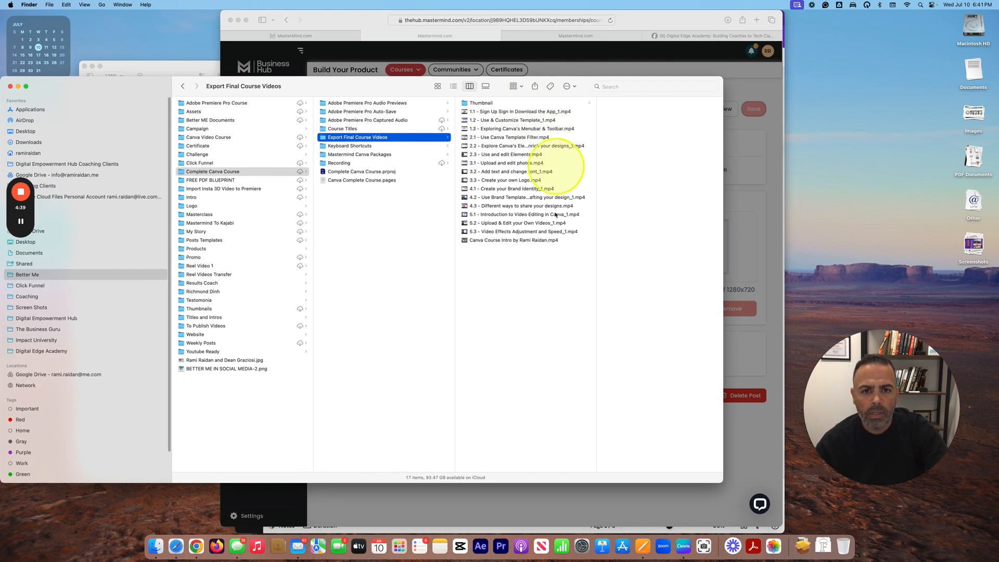
pyautogui.click(511, 241)
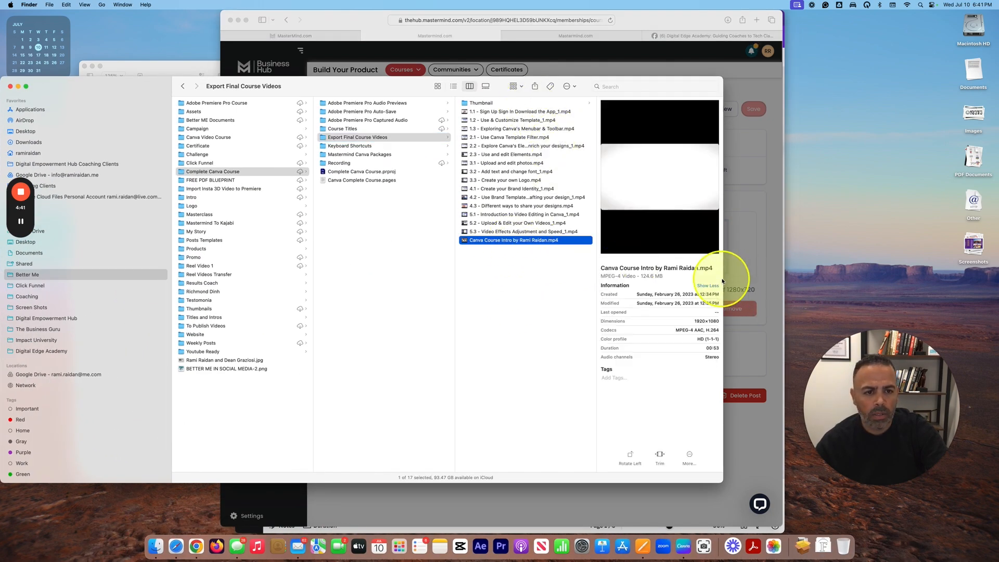
pyautogui.moveTo(722, 278); pyautogui.dragTo(636, 273)
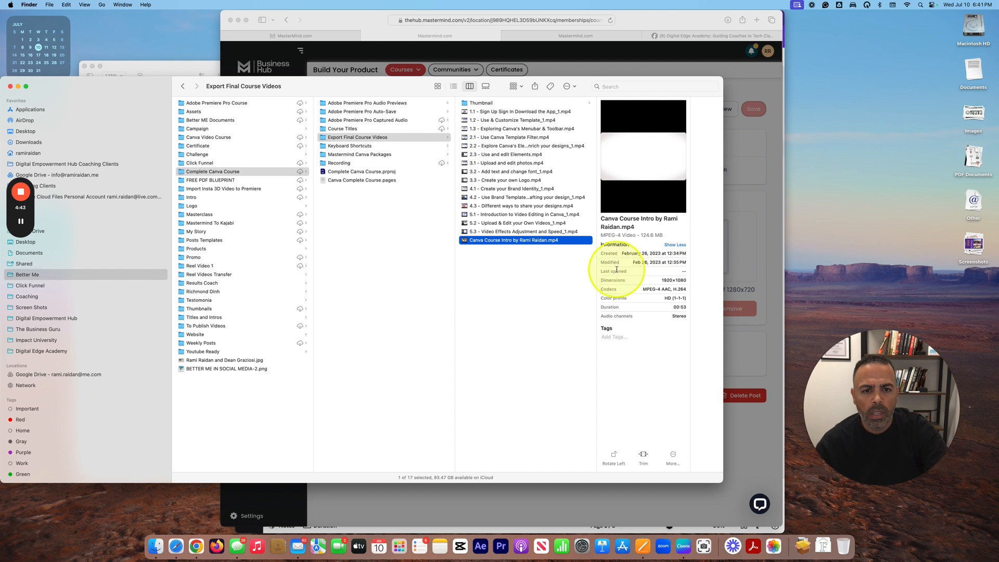
pyautogui.press('space')
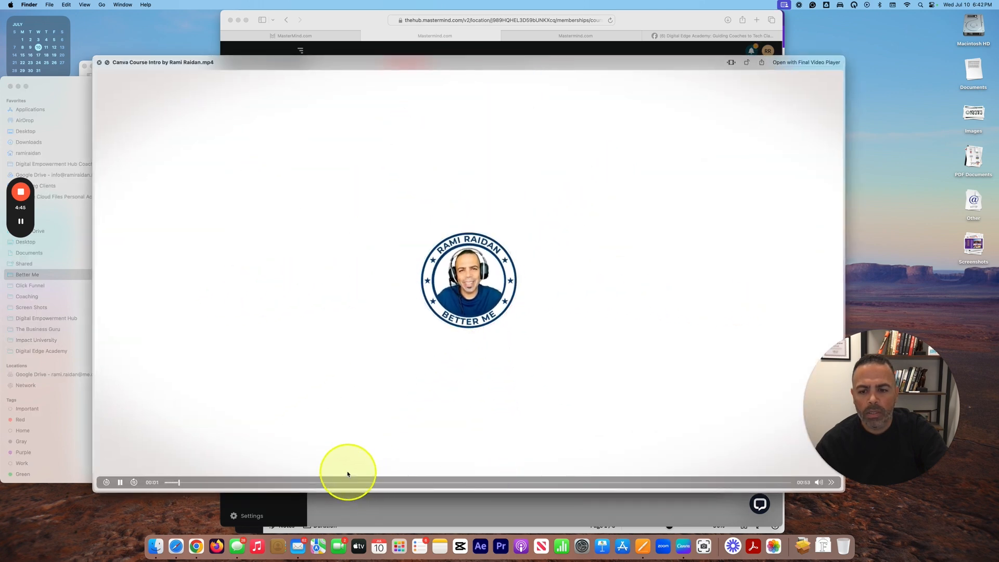
pyautogui.press('space')
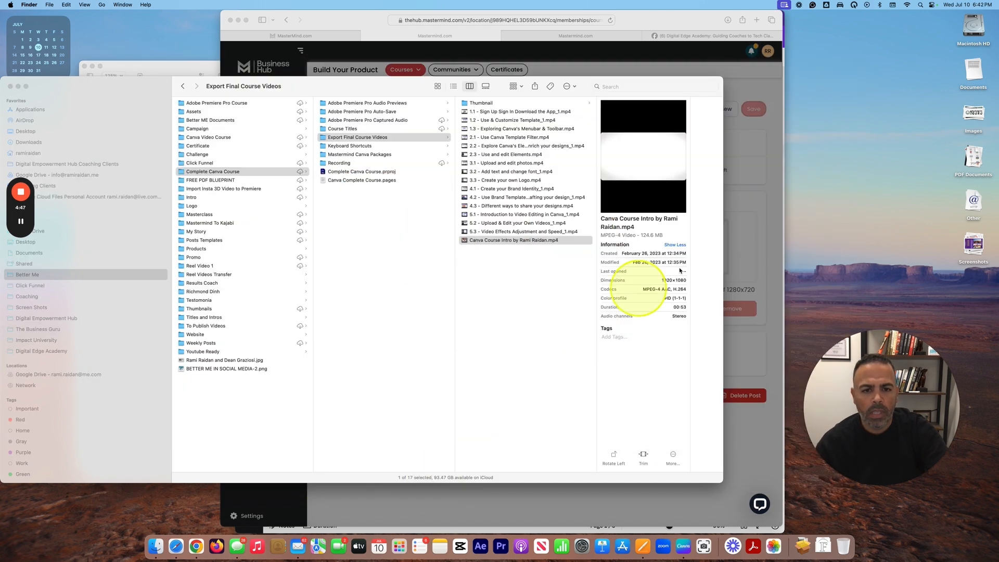
# Step: Drop the intro video into the lesson's Upload File area
pyautogui.moveTo(421, 87); pyautogui.dragTo(279, 324)
pyautogui.moveTo(388, 481); pyautogui.dragTo(539, 267)
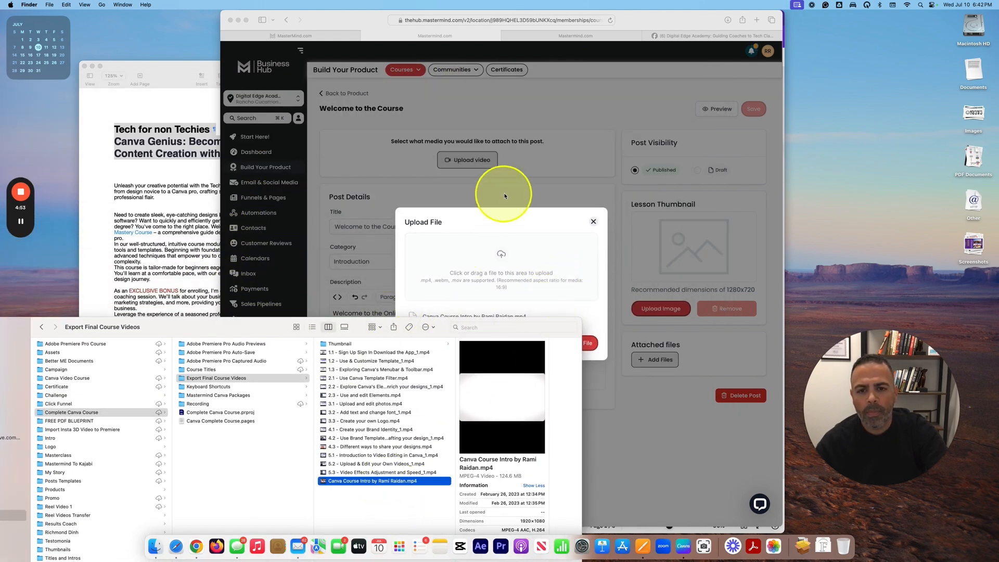
pyautogui.moveTo(134, 327); pyautogui.dragTo(118, 99)
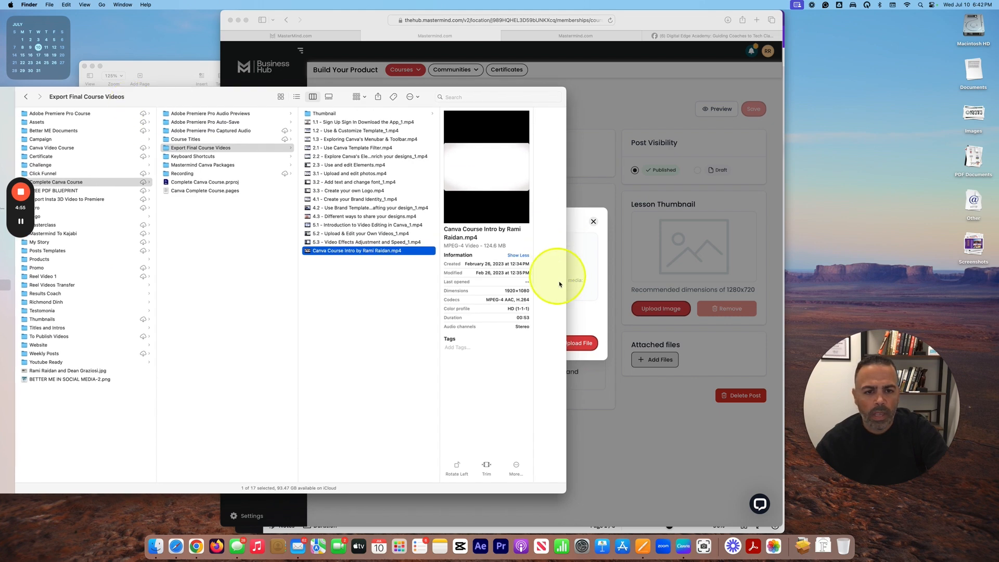
pyautogui.click(590, 289)
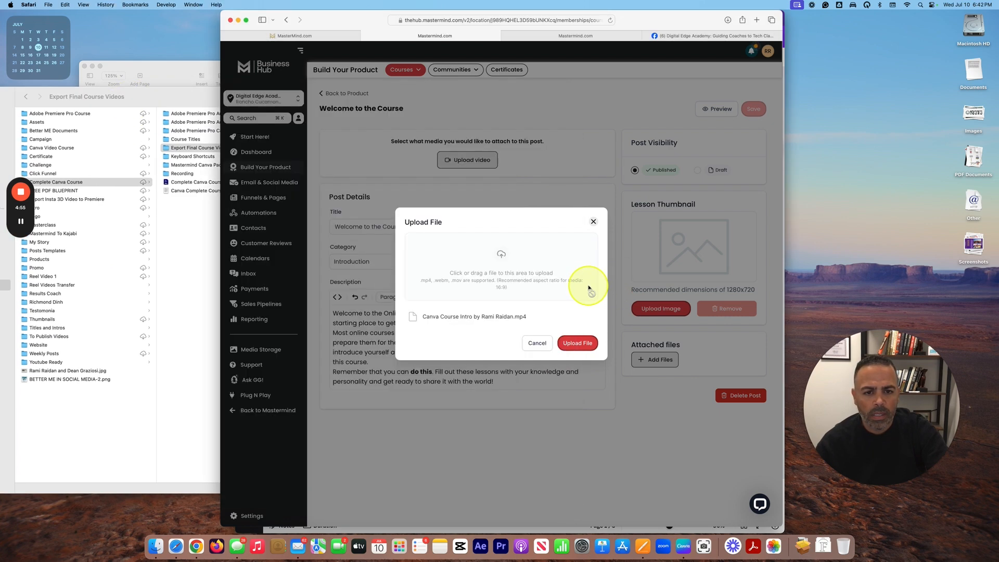
# Step: Upload the 00:53 Canva intro video to the Welcome to the Course lesson
pyautogui.click(582, 346)
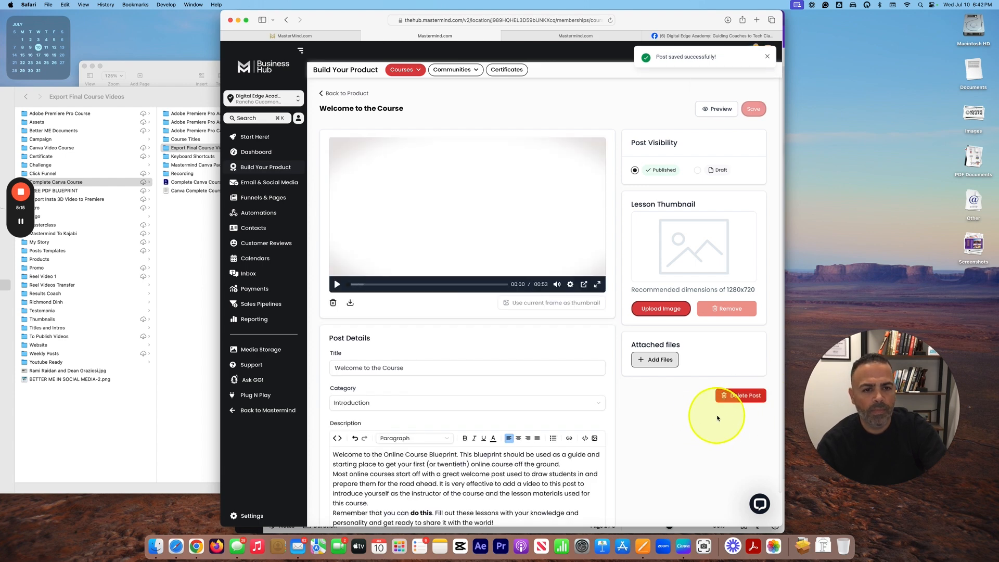
pyautogui.scroll(-2, 651, 417)
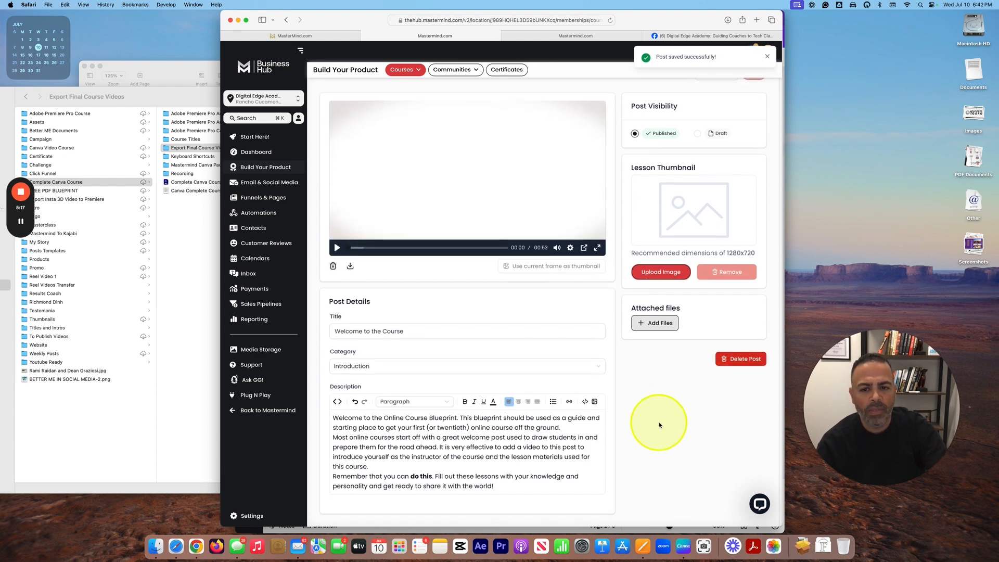
pyautogui.scroll(2, 541, 369)
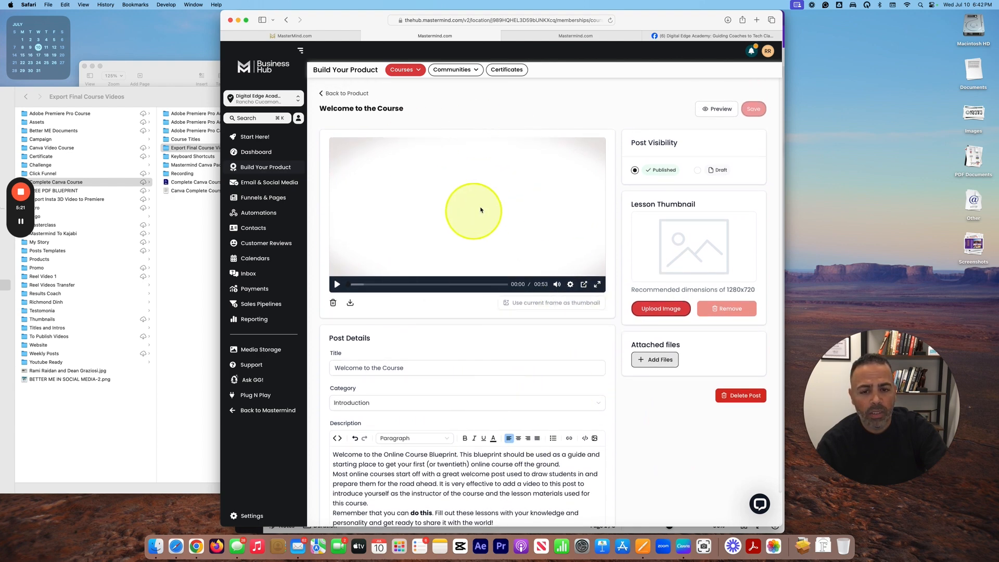
pyautogui.scroll(-2, 572, 291)
pyautogui.click(338, 339)
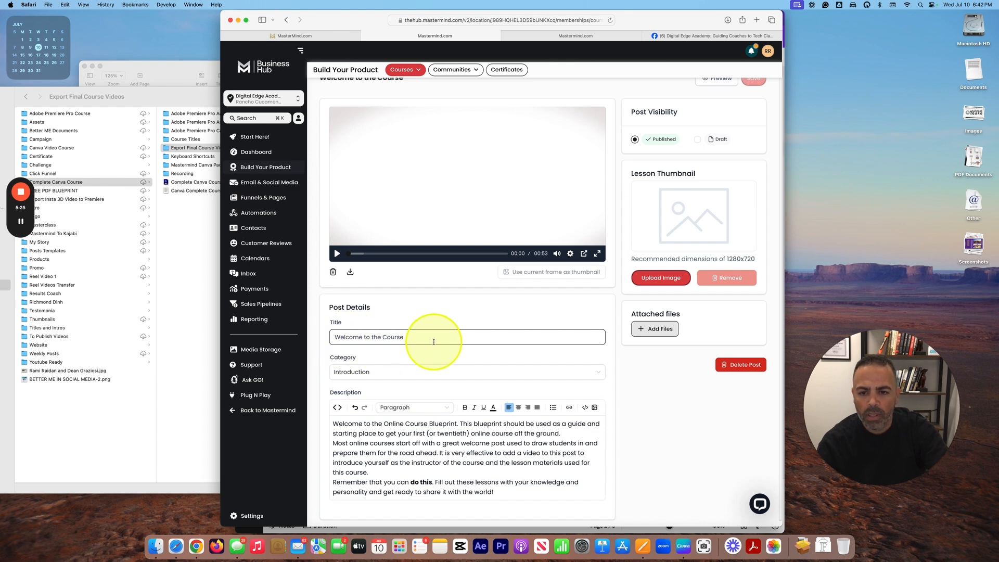
pyautogui.scroll(-1, 442, 335)
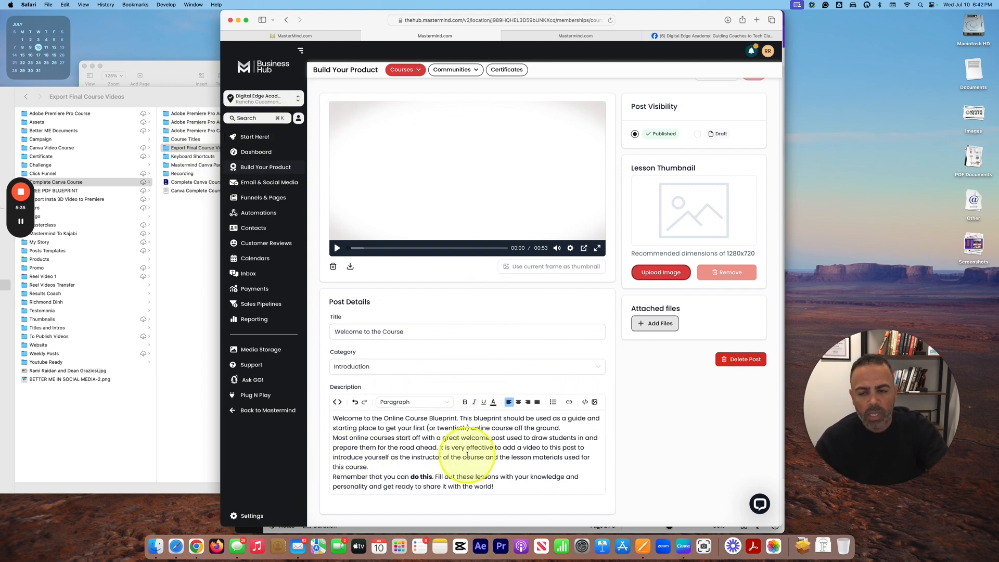
pyautogui.click(162, 67)
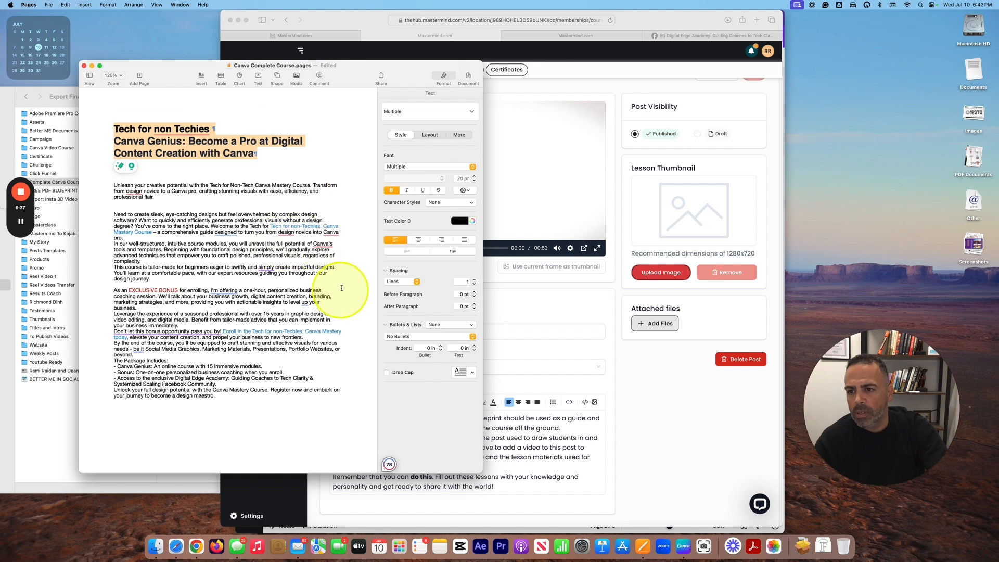
# Step: Replace the Welcome lesson description with the Pages opening paragraph, save, and return to the outline
pyautogui.click(155, 197)
pyautogui.moveTo(121, 186); pyautogui.dragTo(183, 200)
pyautogui.press('super+c')
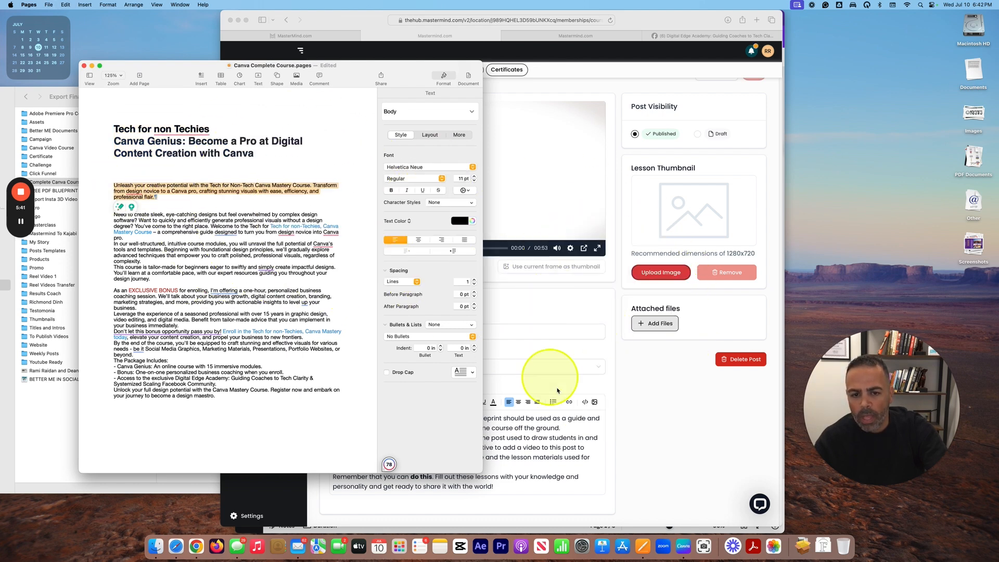
pyautogui.click(544, 422)
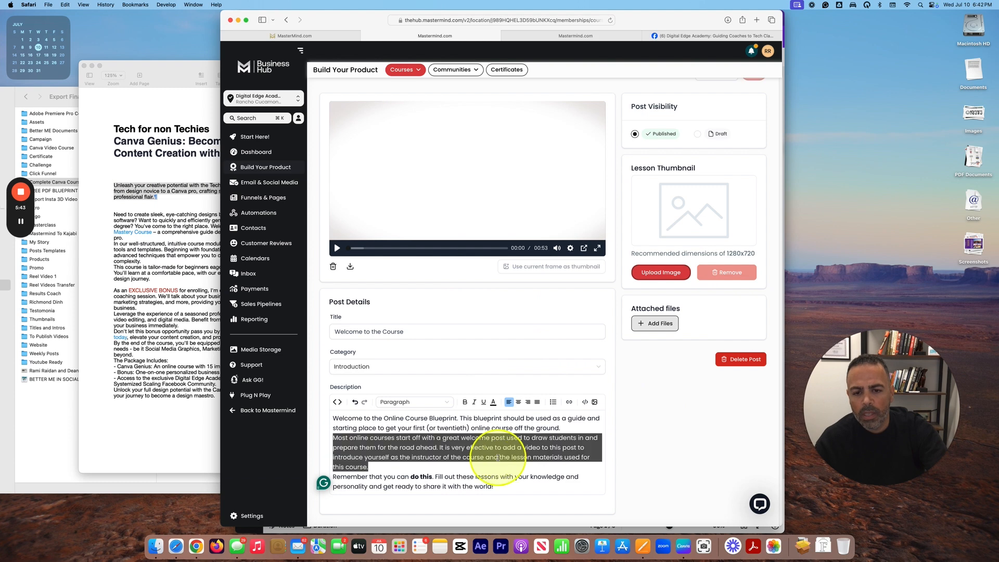
pyautogui.press('super+a')
pyautogui.press('super+v')
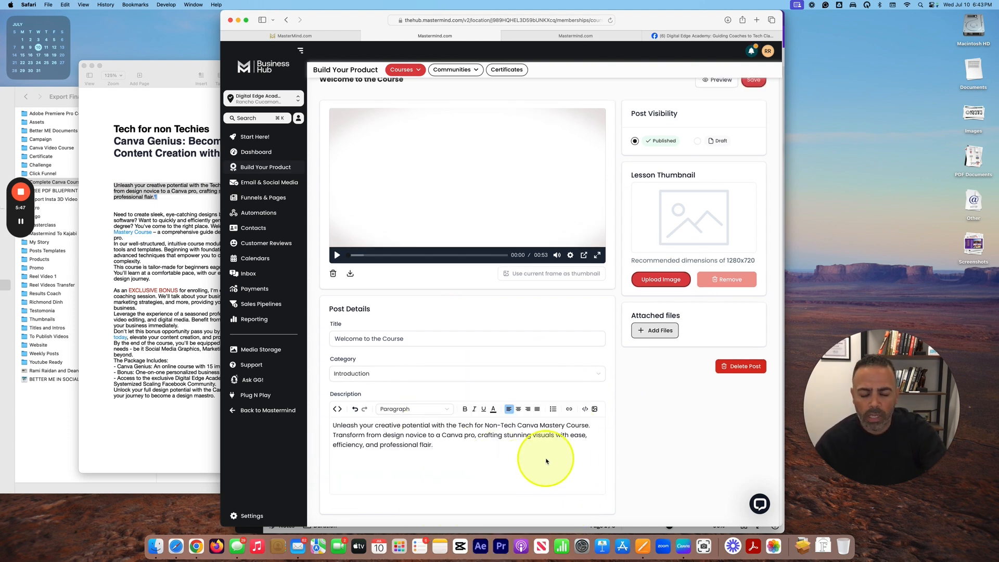
pyautogui.scroll(2, 497, 270)
pyautogui.click(754, 110)
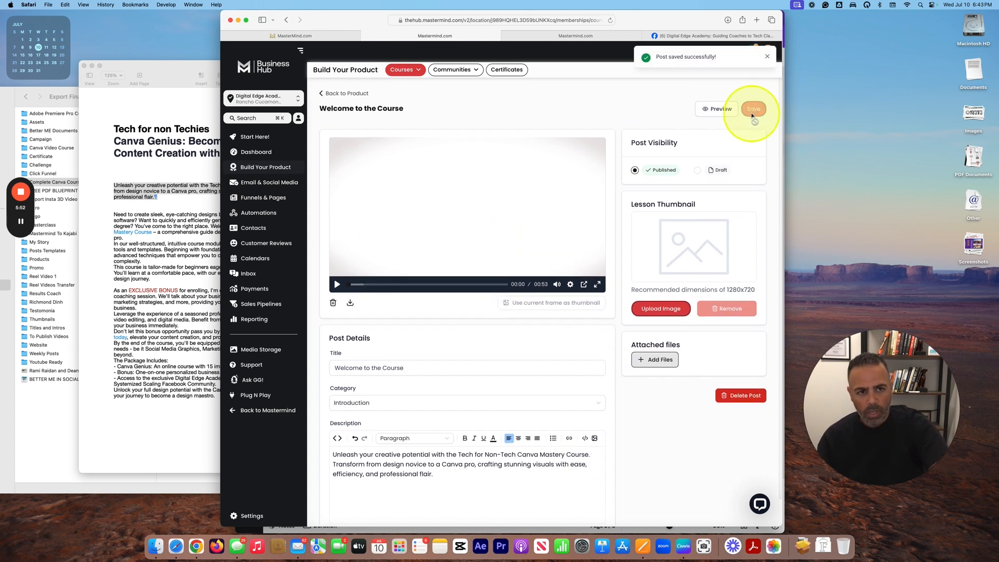
pyautogui.click(344, 94)
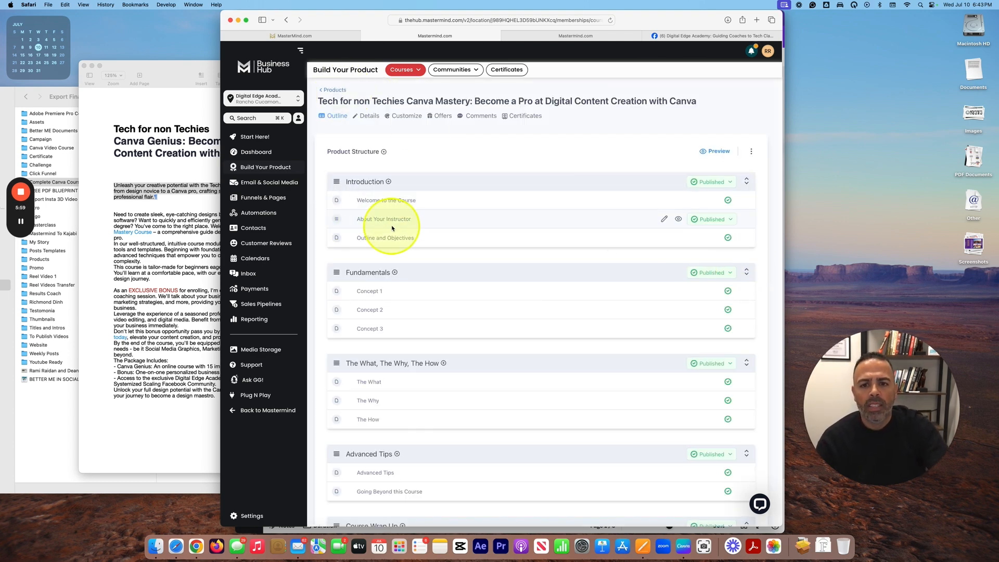
# Step: Review the About Your Instructor and Outline and Objectives lessons, then open the Fundamentals category details
pyautogui.click(406, 221)
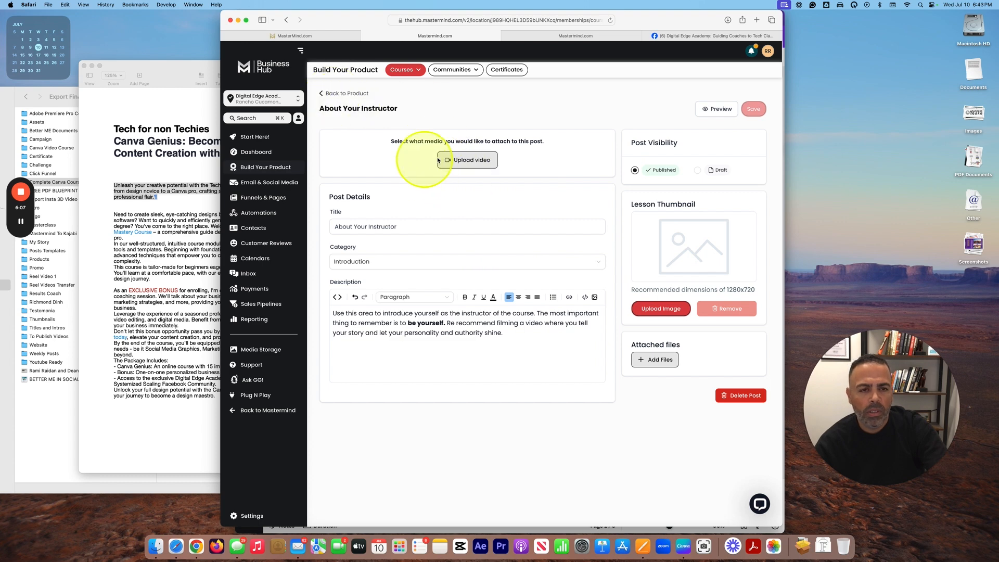
pyautogui.click(363, 95)
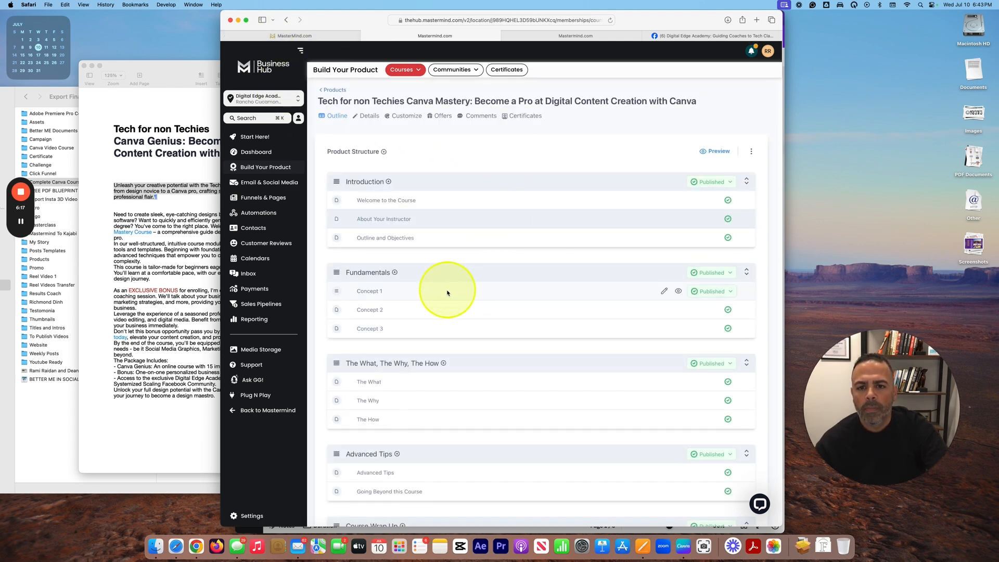
pyautogui.click(378, 240)
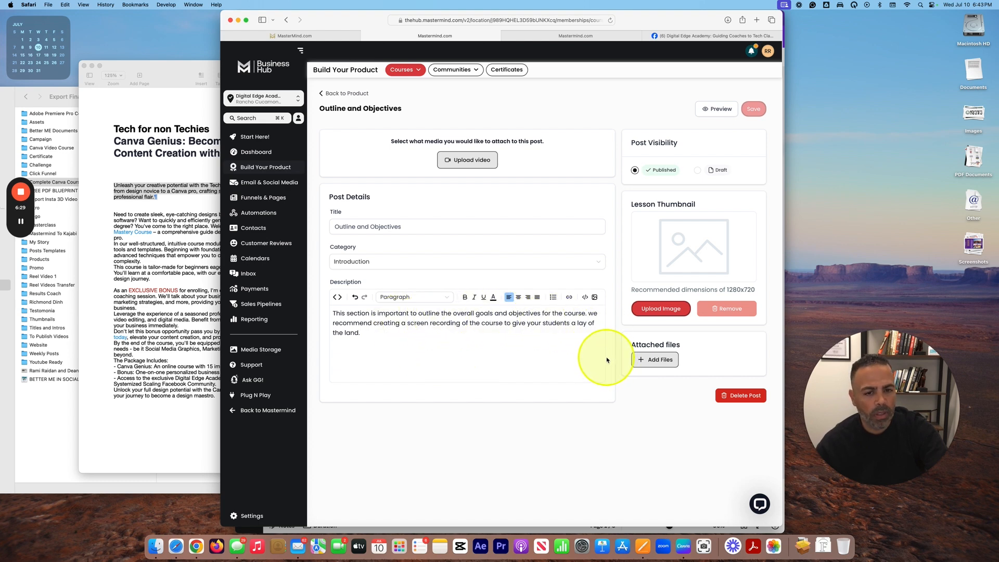
pyautogui.click(343, 96)
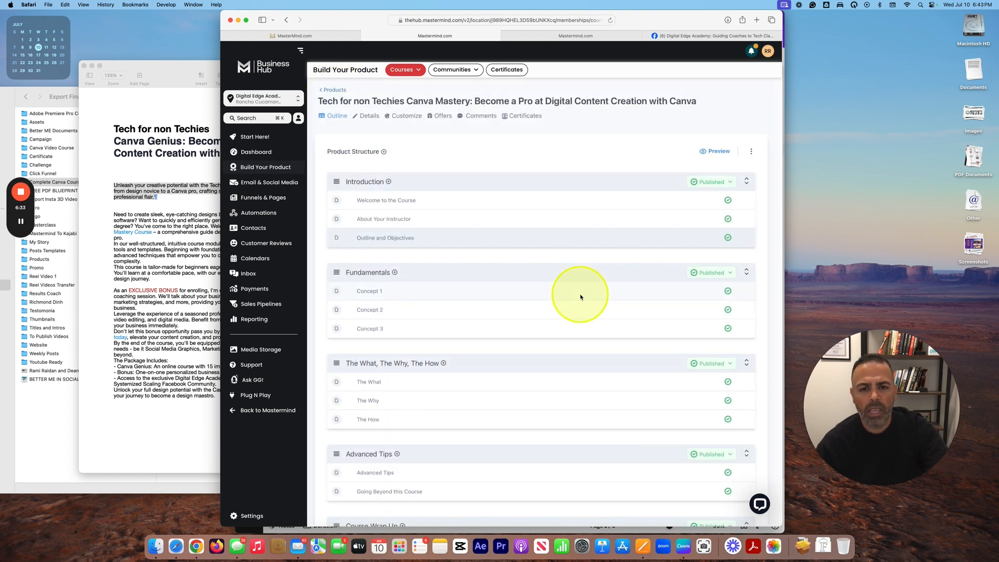
pyautogui.scroll(-2, 514, 297)
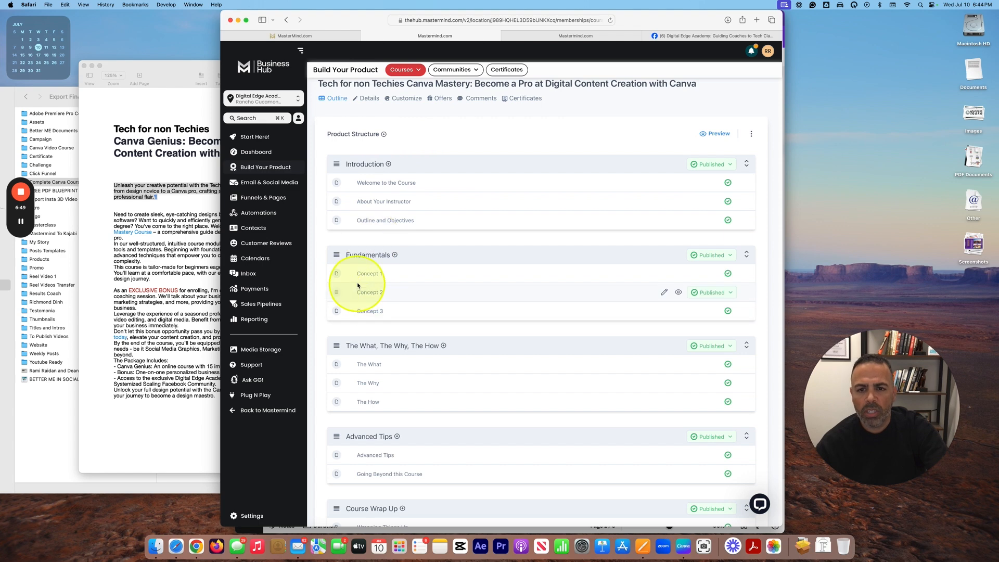
pyautogui.click(373, 258)
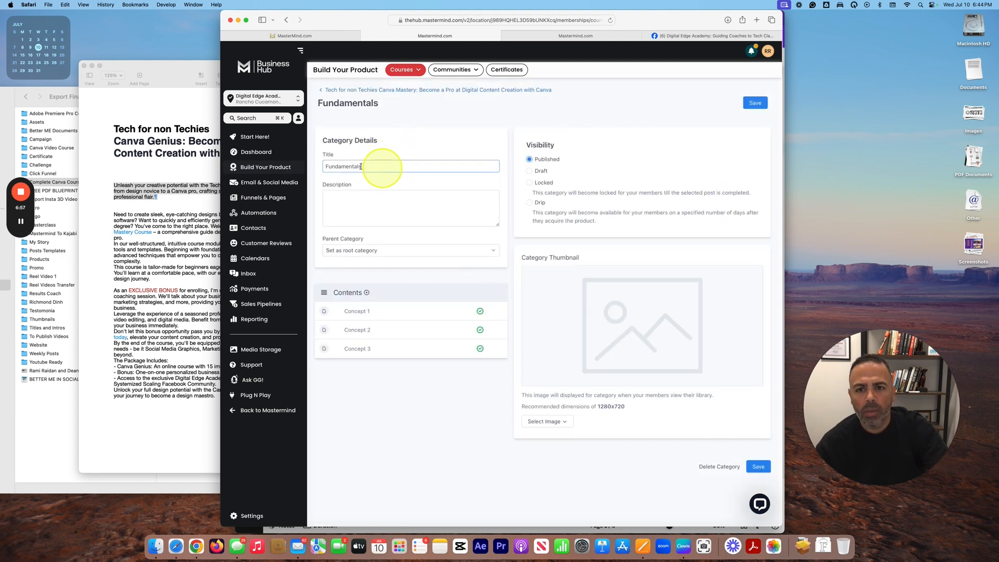
# Step: Retitle the Fundamentals category 'Module 1: A Beginner's Guide to Designing with Ease' using the Pages outline
pyautogui.moveTo(377, 168); pyautogui.dragTo(282, 154)
pyautogui.write('M')
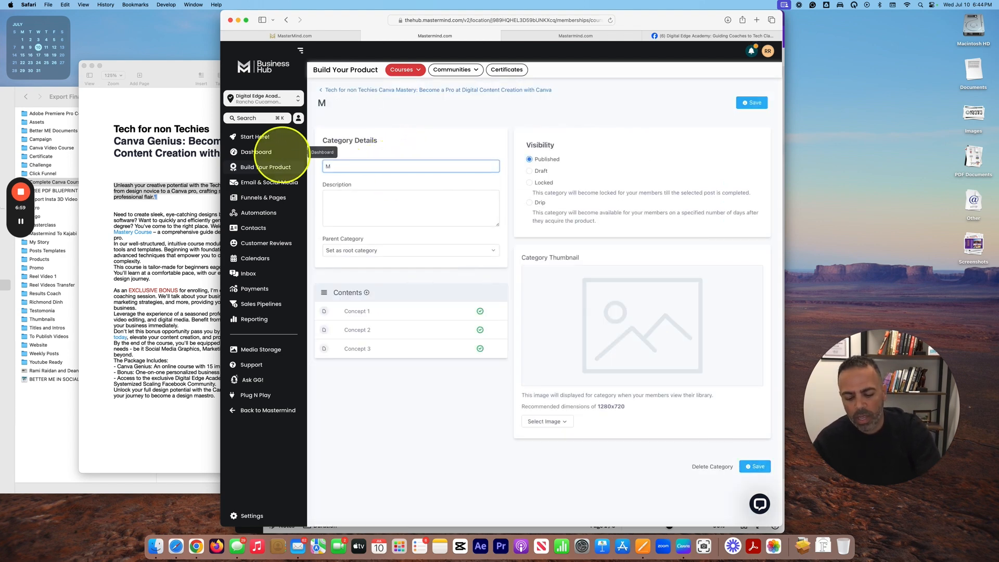
pyautogui.write('odule 1')
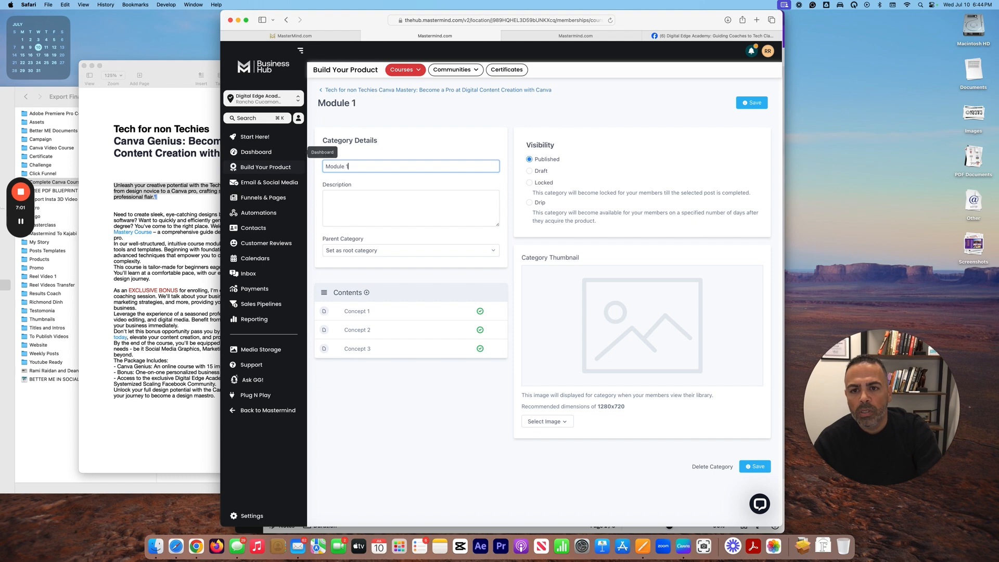
pyautogui.write(':')
pyautogui.click(190, 276)
pyautogui.scroll(-10, 250, 265)
pyautogui.scroll(-2, 214, 264)
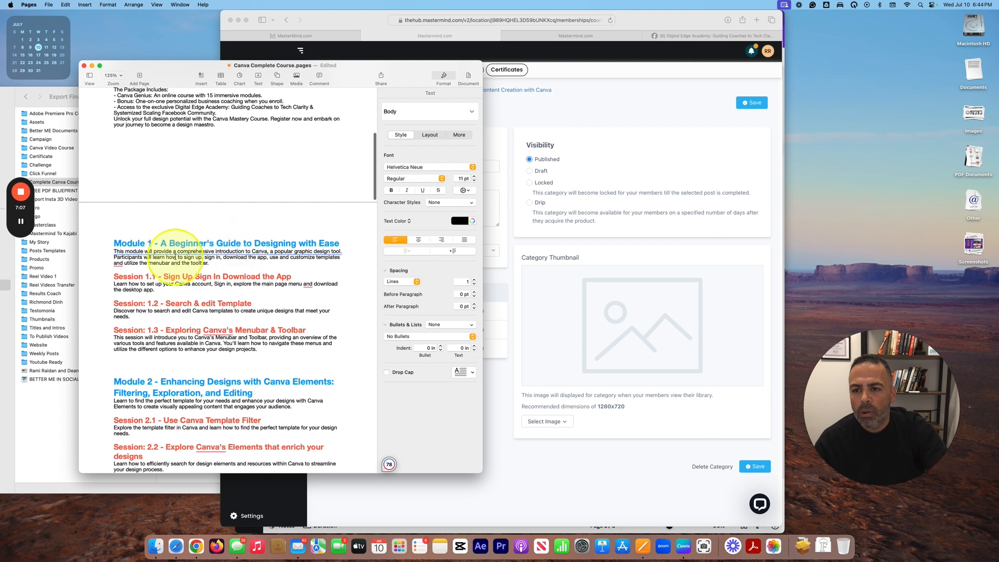
pyautogui.moveTo(160, 243); pyautogui.dragTo(349, 244)
pyautogui.press('super+c')
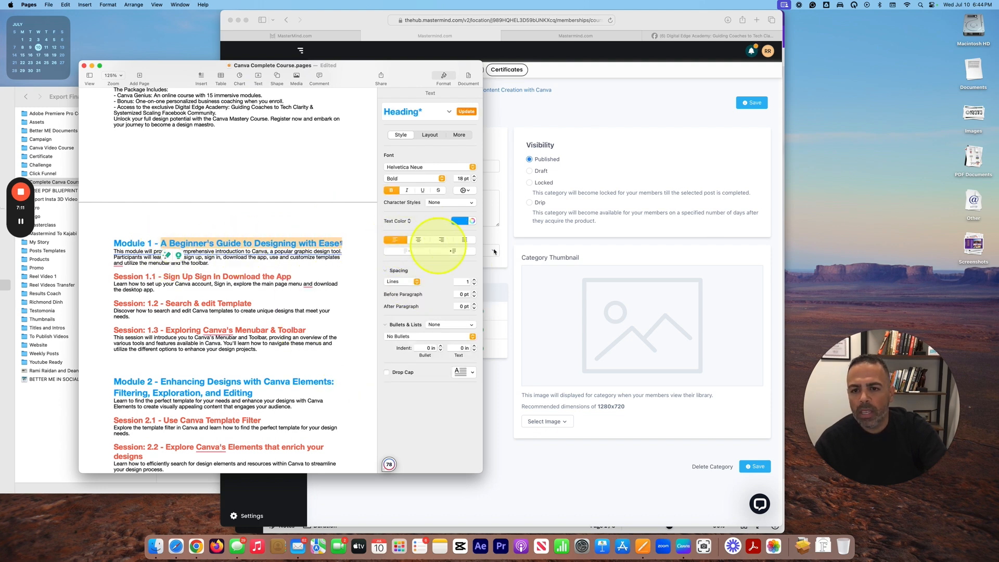
pyautogui.click(592, 292)
pyautogui.click(427, 162)
pyautogui.press('super+v')
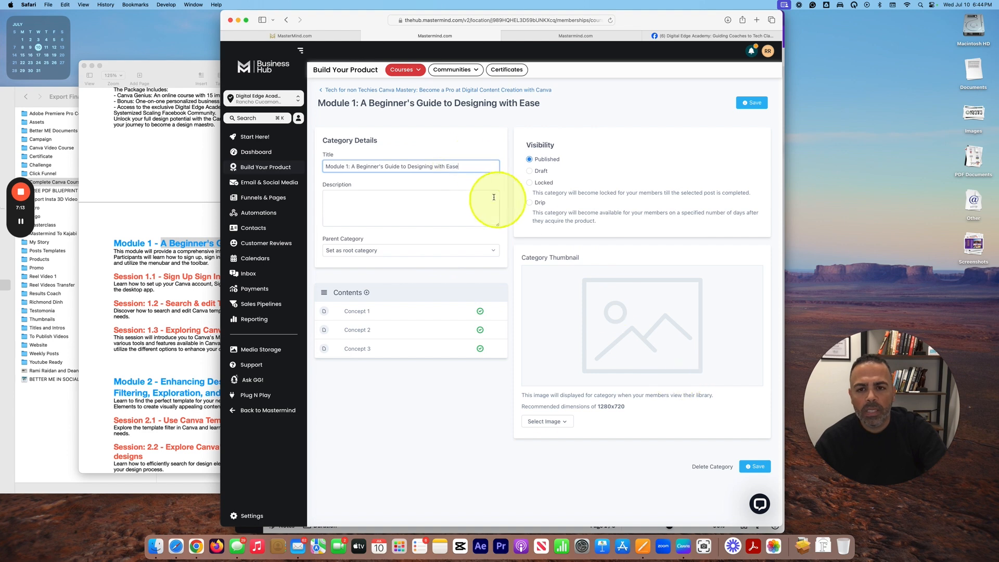
# Step: Paste the Module 1 overview paragraph from Pages into the category description
pyautogui.click(175, 260)
pyautogui.moveTo(223, 264); pyautogui.dragTo(115, 252)
pyautogui.press('super+c')
pyautogui.click(490, 248)
pyautogui.click(430, 205)
pyautogui.press('super+v')
pyautogui.click(382, 256)
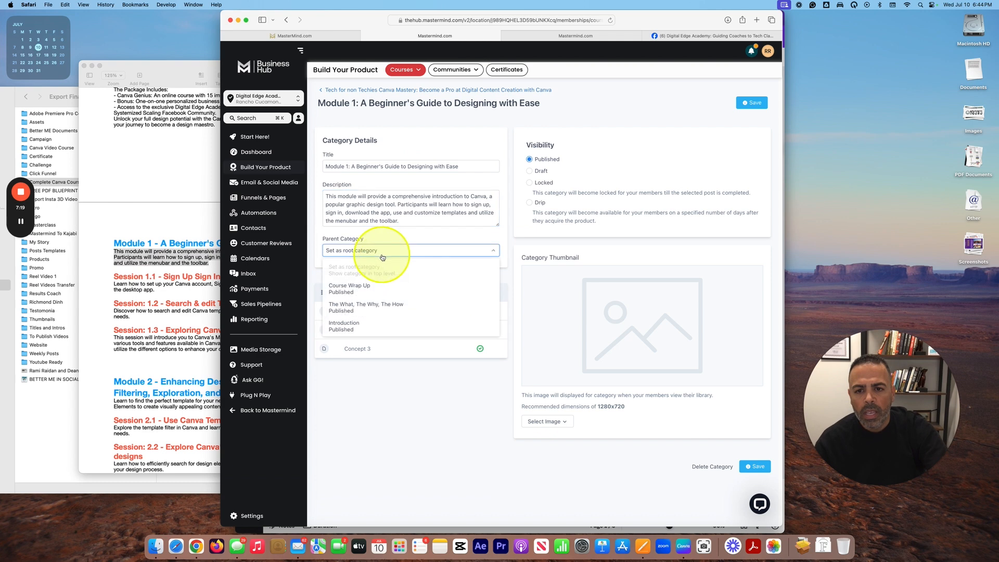
# Step: Keep 'Set as root category' as Module 1's parent, then switch to Canva
pyautogui.click(375, 249)
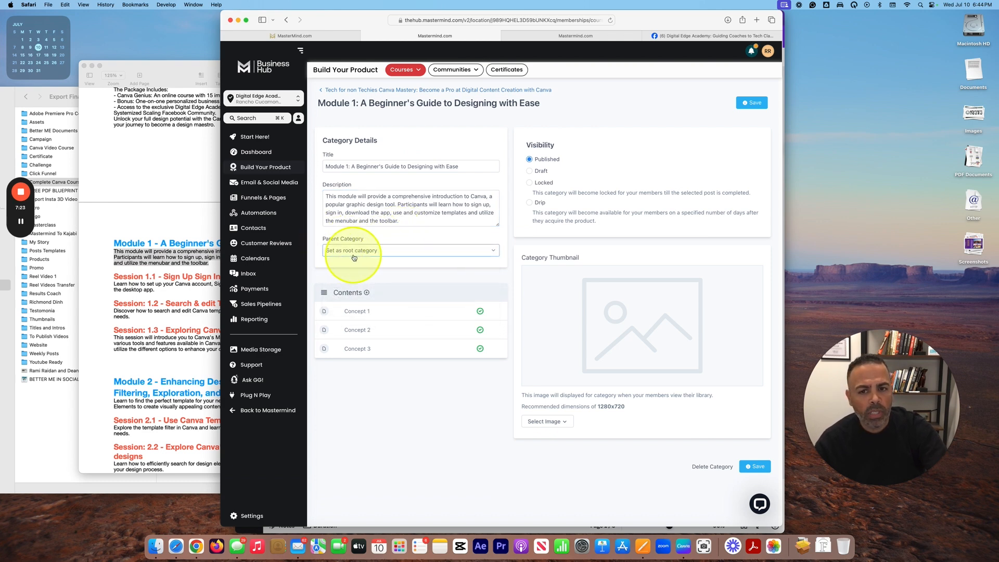
pyautogui.click(412, 251)
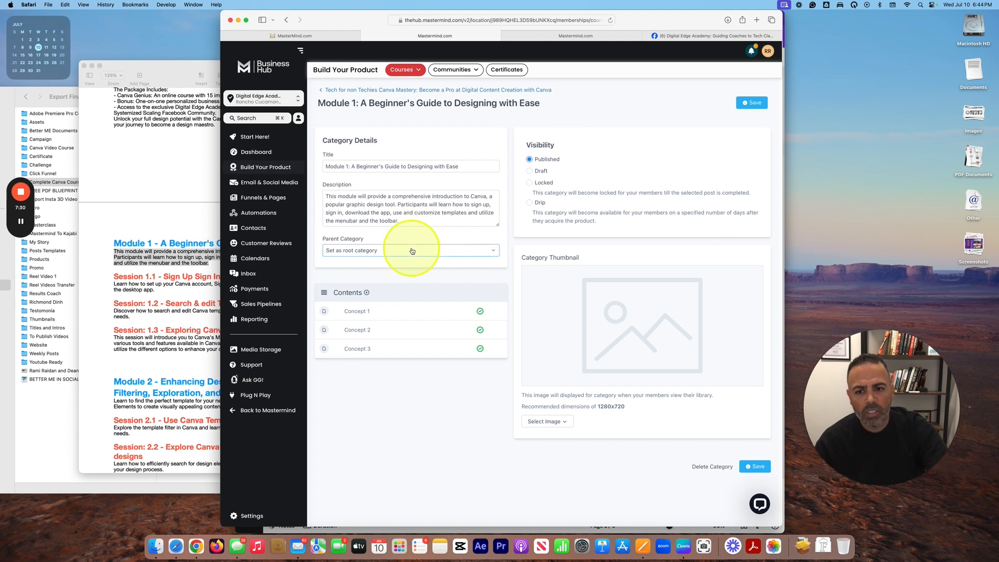
pyautogui.moveTo(441, 358)
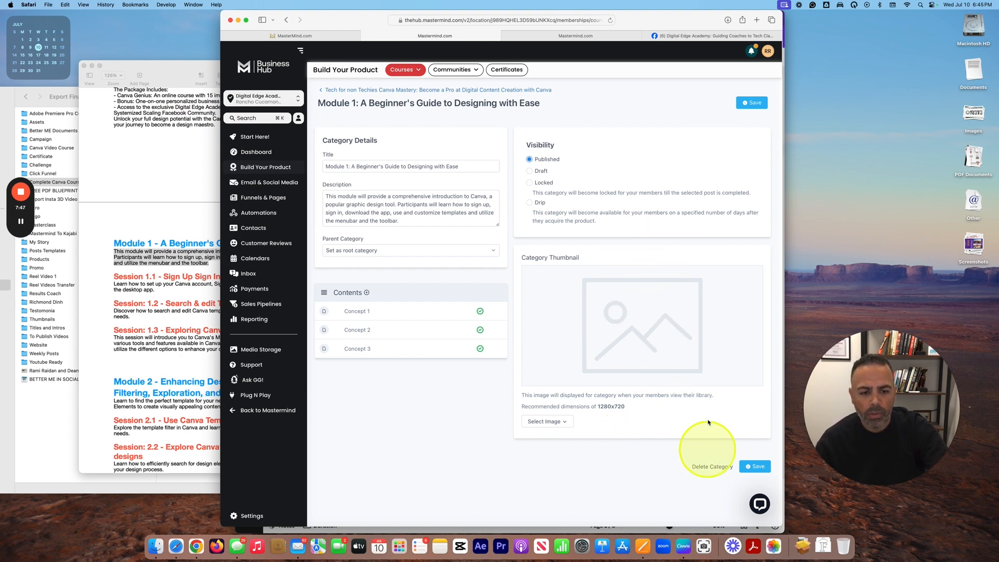
pyautogui.click(683, 546)
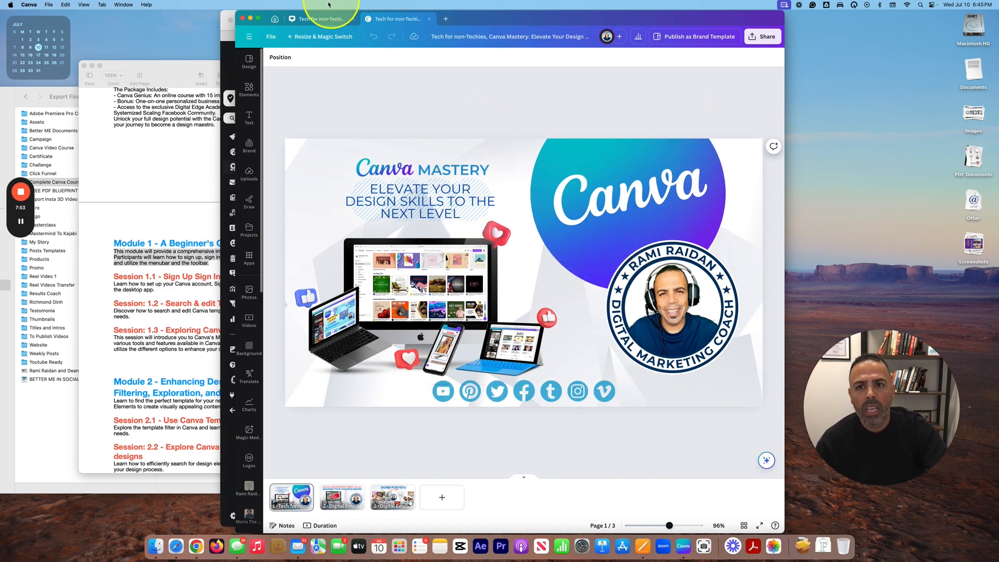
# Step: Open the Modules Thumb design and scroll through its Module 1 and Lesson 1.1–1.3 thumbnail pages
pyautogui.click(322, 21)
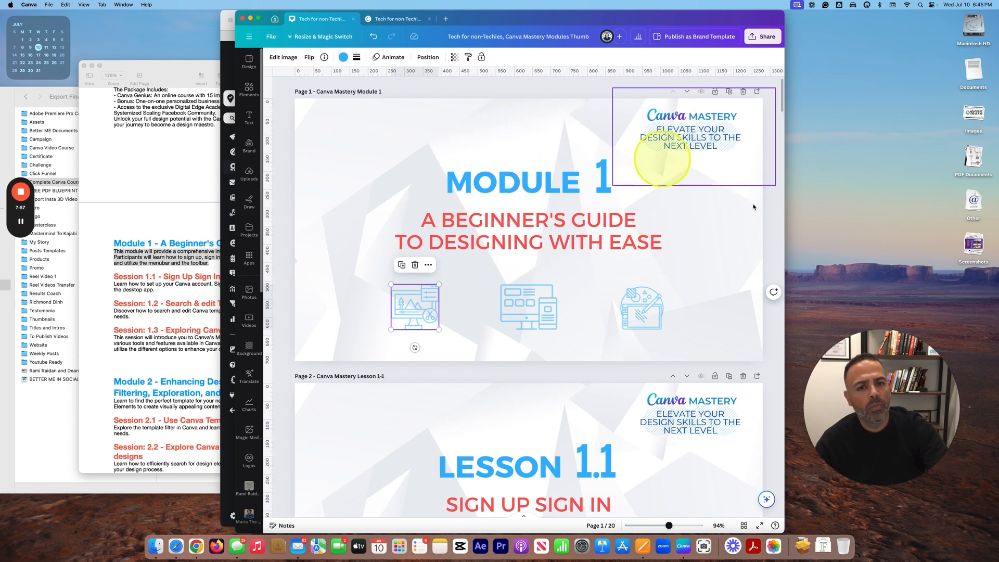
pyautogui.scroll(-5, 619, 328)
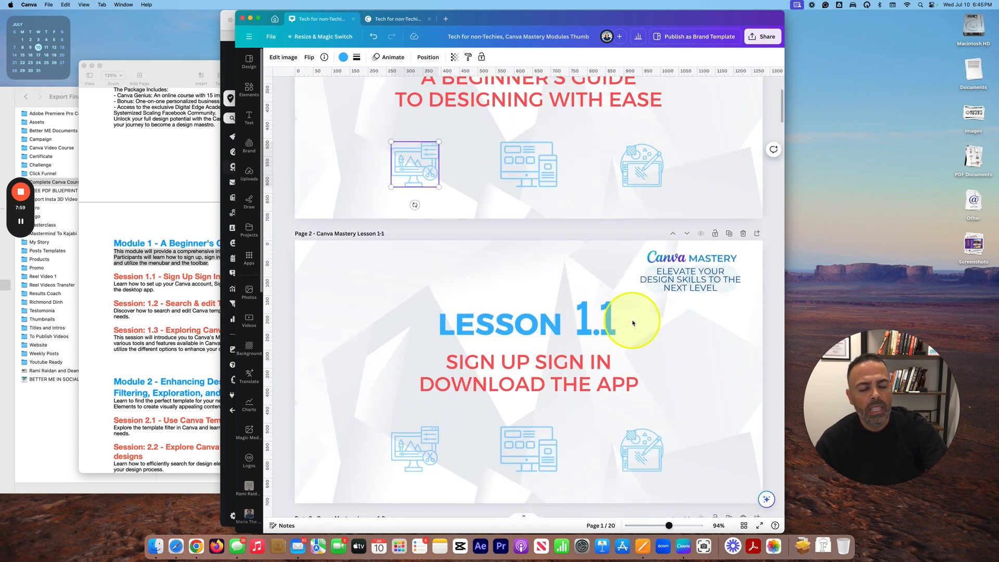
pyautogui.scroll(5, 632, 318)
pyautogui.scroll(-10, 551, 196)
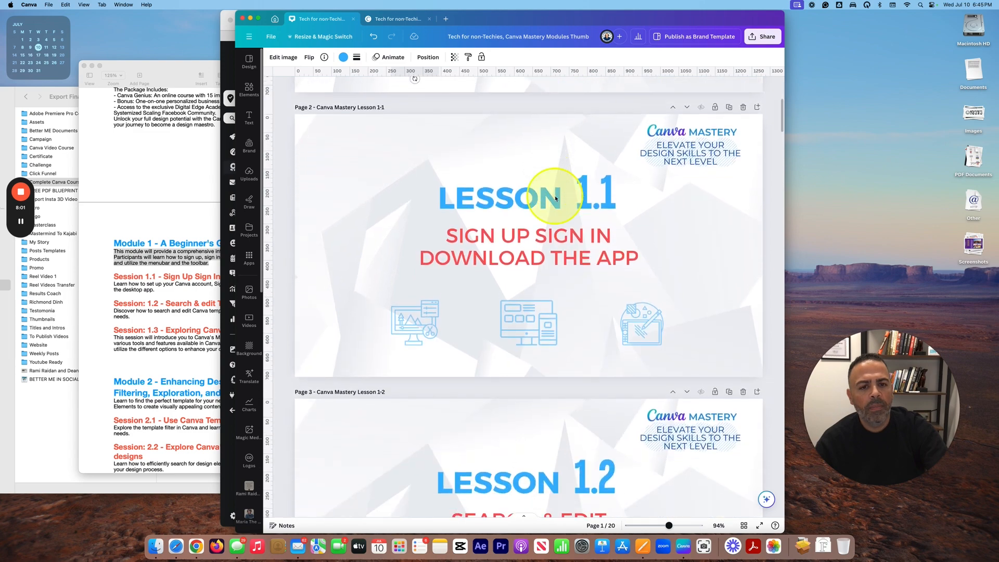
pyautogui.scroll(-6, 587, 195)
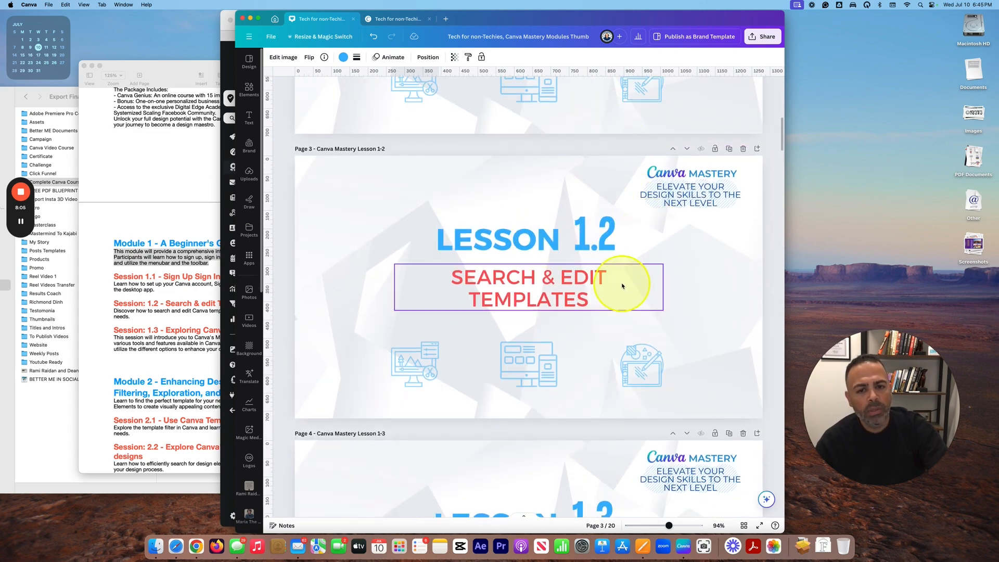
pyautogui.scroll(-5, 619, 284)
pyautogui.scroll(-2, 689, 285)
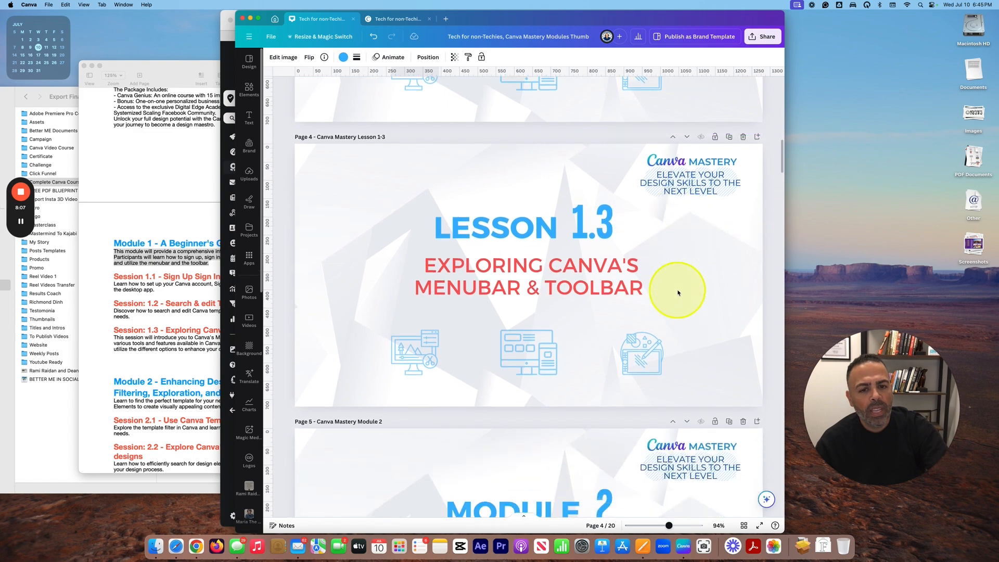
pyautogui.scroll(4, 458, 286)
pyautogui.scroll(-10, 493, 287)
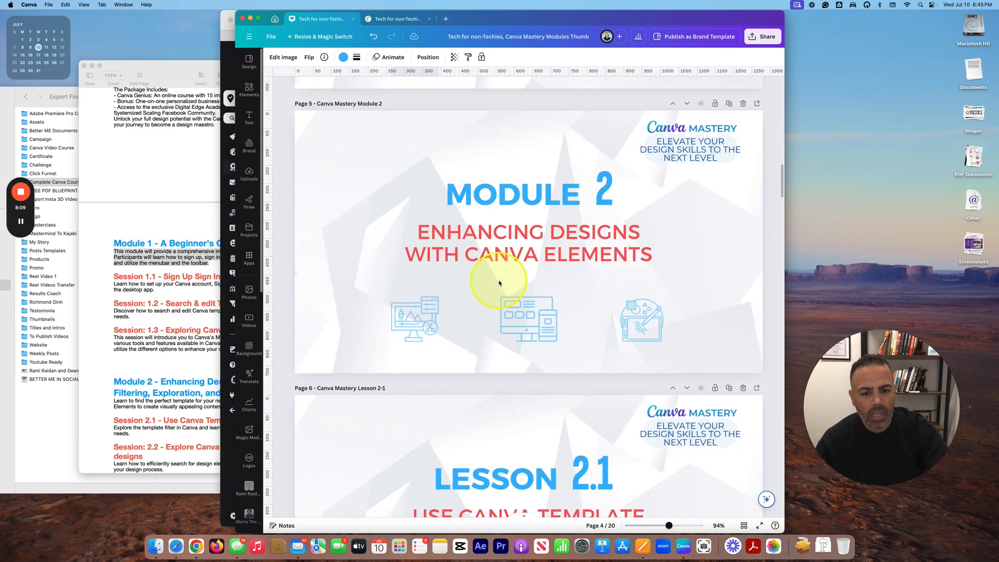
pyautogui.scroll(20, 498, 282)
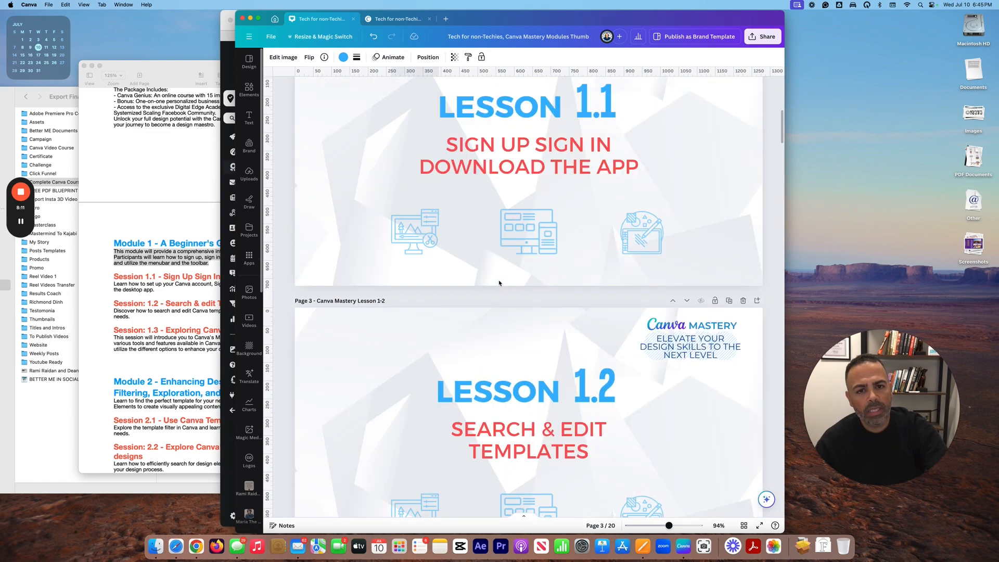
# Step: Download all 20 pages of the thumbnail design as PNG images
pyautogui.click(762, 36)
pyautogui.click(669, 233)
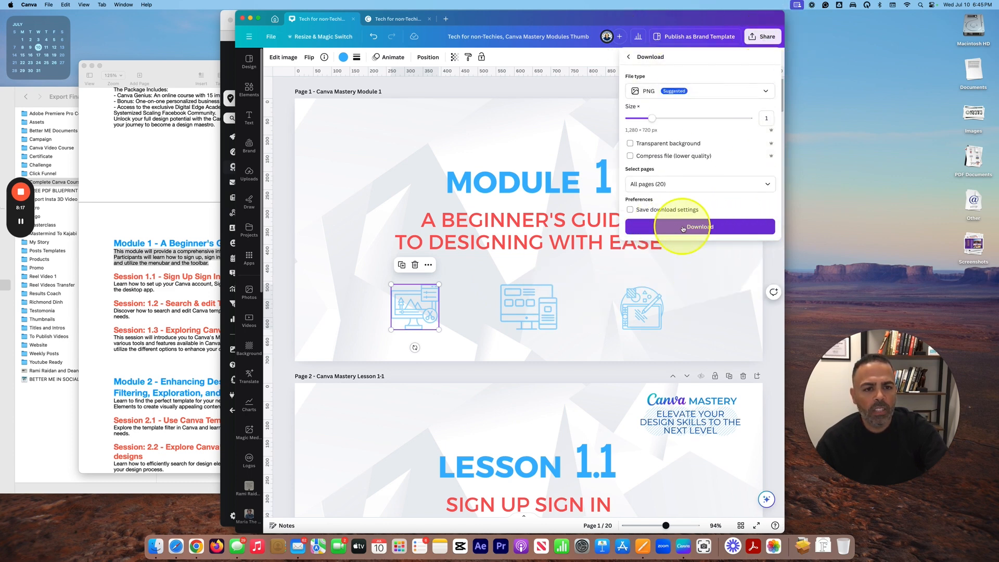
pyautogui.click(683, 228)
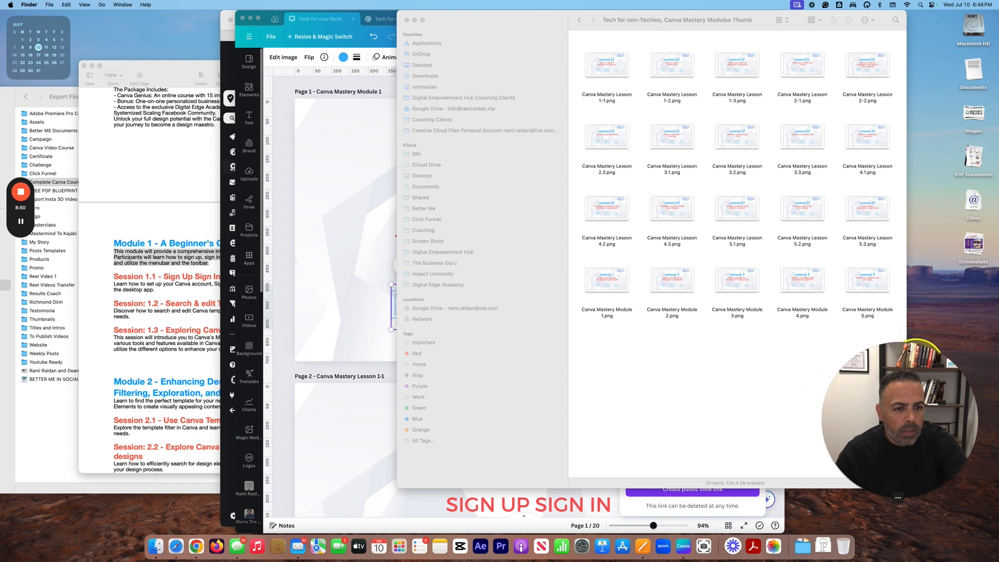
# Step: Preview Canva Mastery Module 1.png in Finder, then return to the Module 1 category page
pyautogui.click(611, 279)
pyautogui.press('space')
pyautogui.press('space')
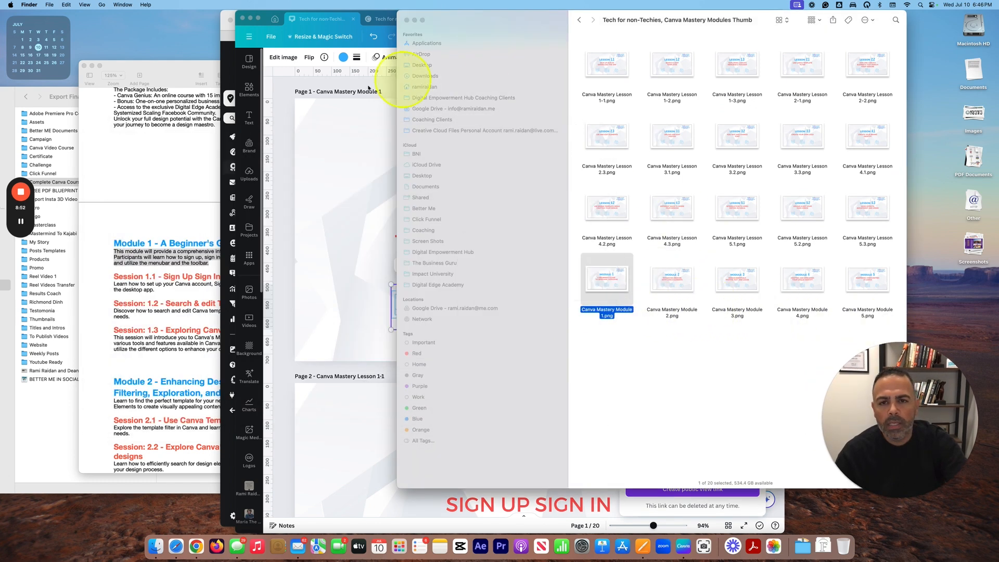
pyautogui.click(357, 182)
pyautogui.moveTo(528, 24); pyautogui.dragTo(528, 42)
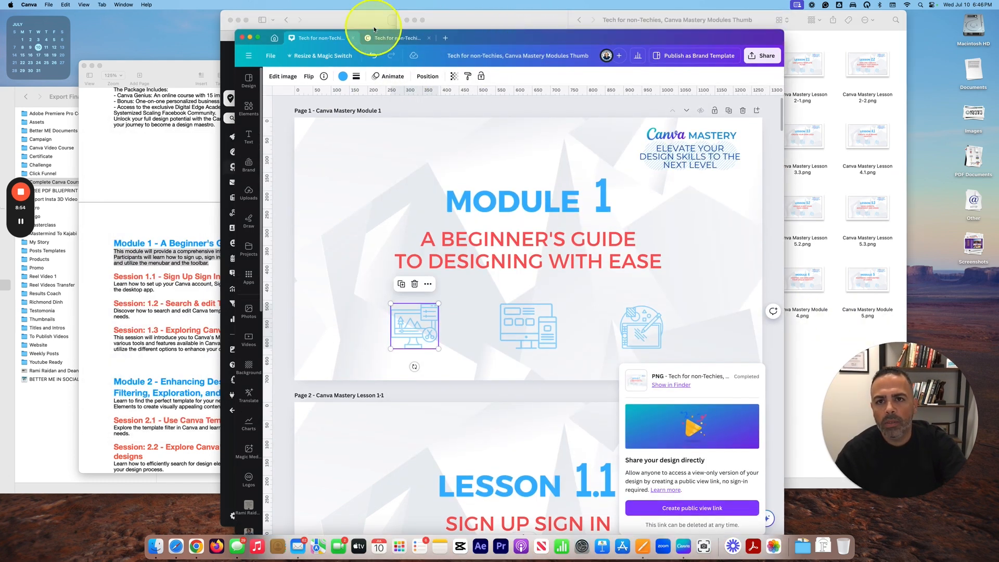
pyautogui.click(351, 24)
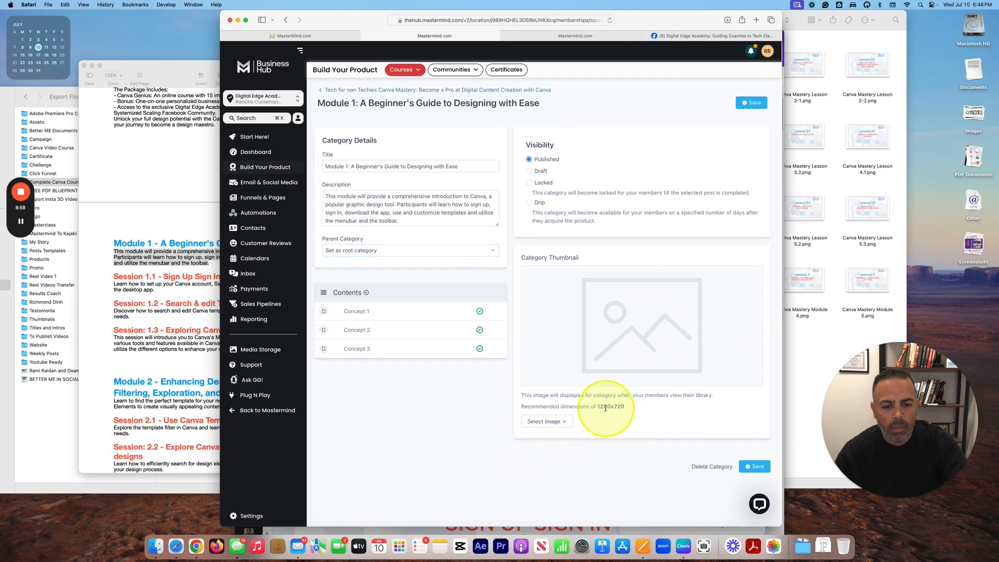
# Step: Note the 1280x720 Category Thumbnail recommendation, then go back to Canva's home page
pyautogui.hotkey('ctrl', 'shift', 'm')
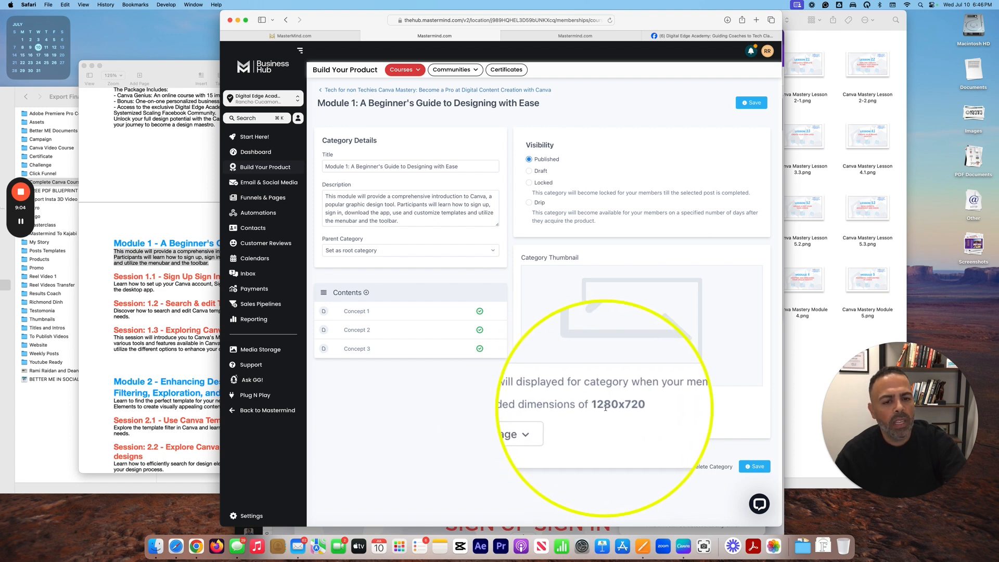
pyautogui.hotkey('ctrl', 'shift', 'm')
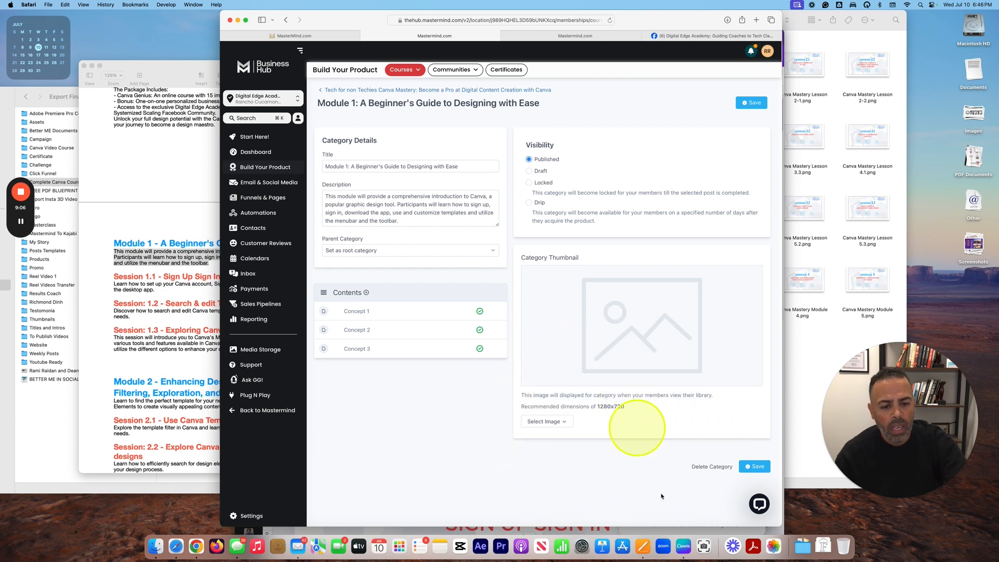
pyautogui.click(684, 543)
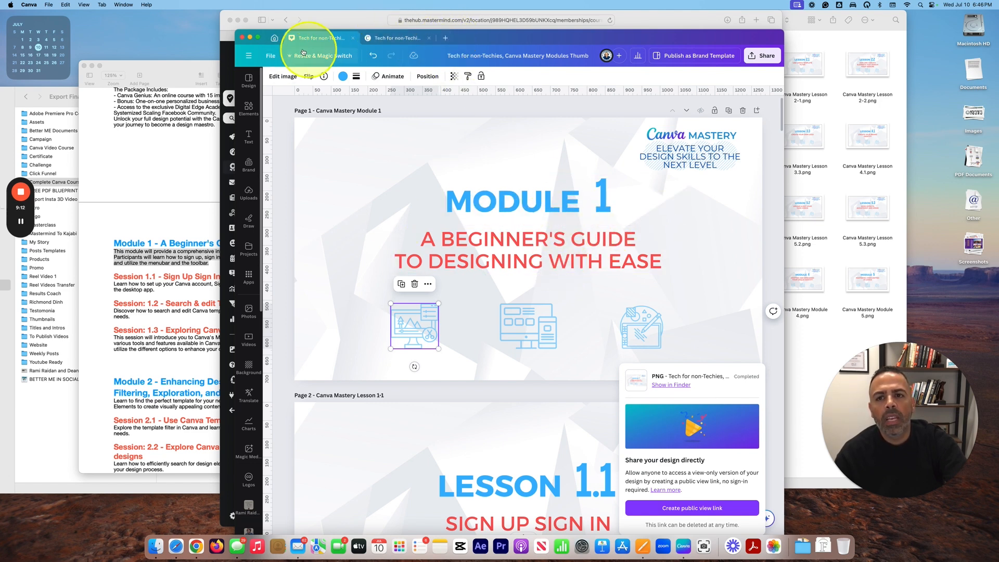
pyautogui.click(274, 38)
# Step: Search Canva for 'youtube thumbnail' and open the YouTube Thumbnail templates page
pyautogui.moveTo(491, 59); pyautogui.dragTo(338, 50)
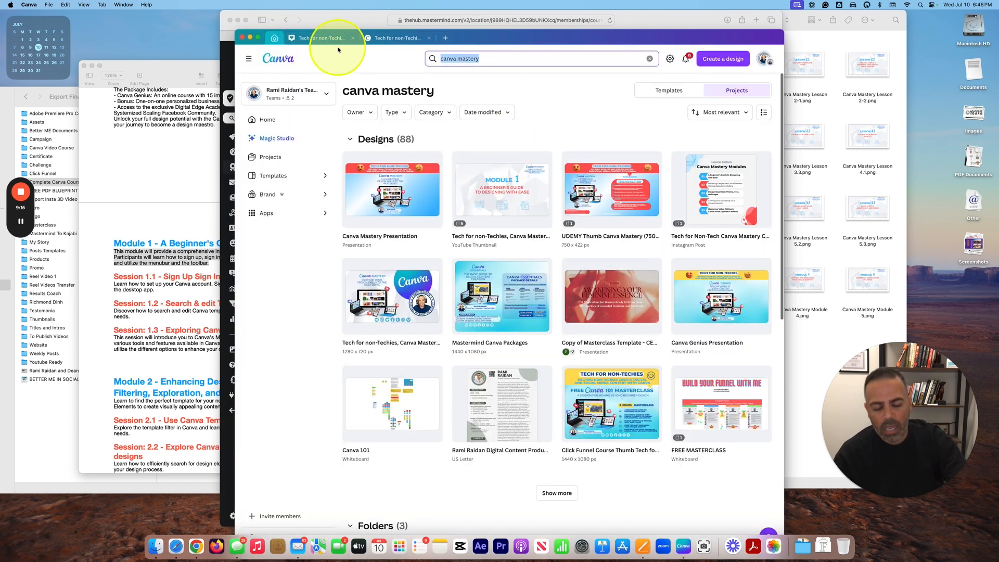
pyautogui.press('BackSpace')
pyautogui.write('y')
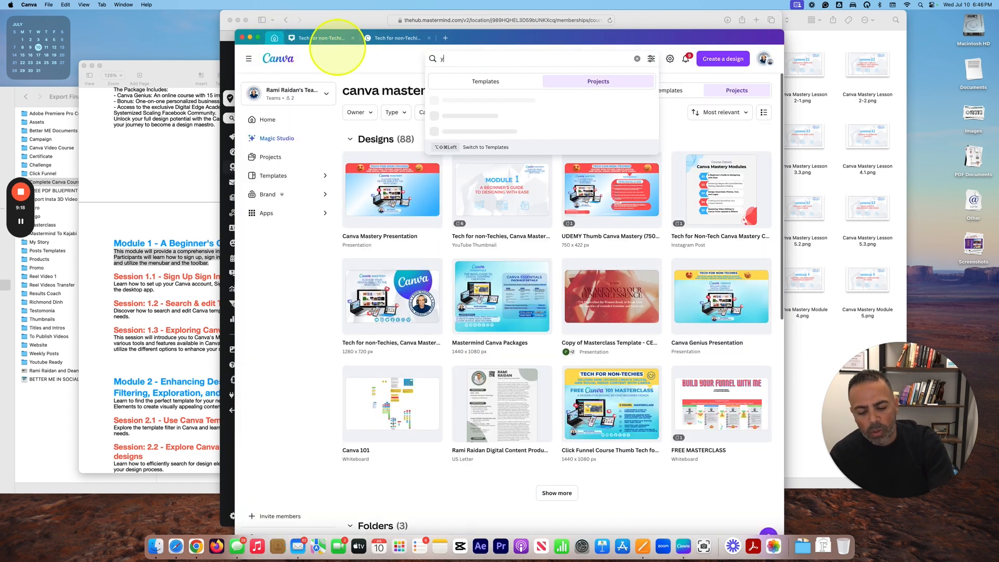
pyautogui.write('outube')
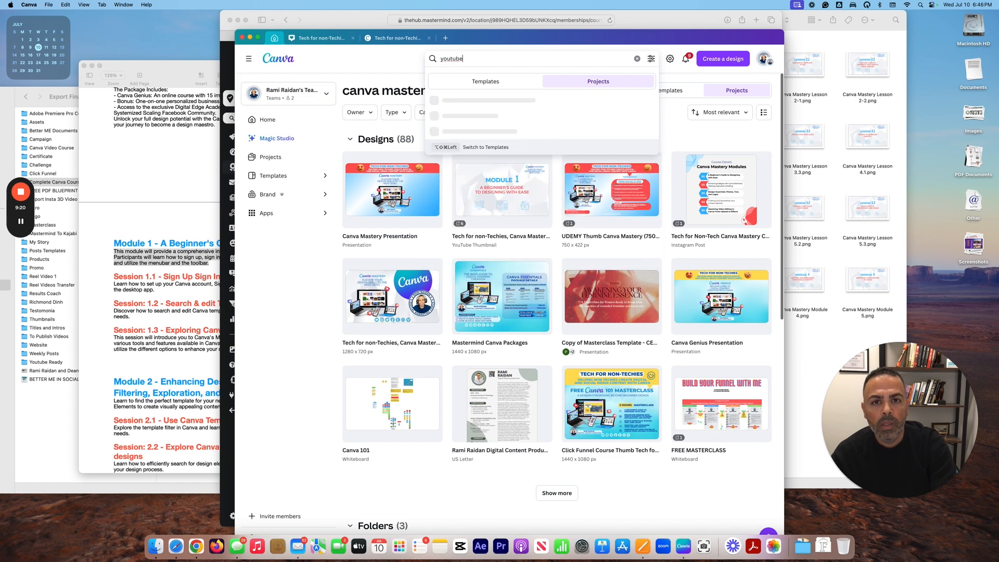
pyautogui.write(' thu')
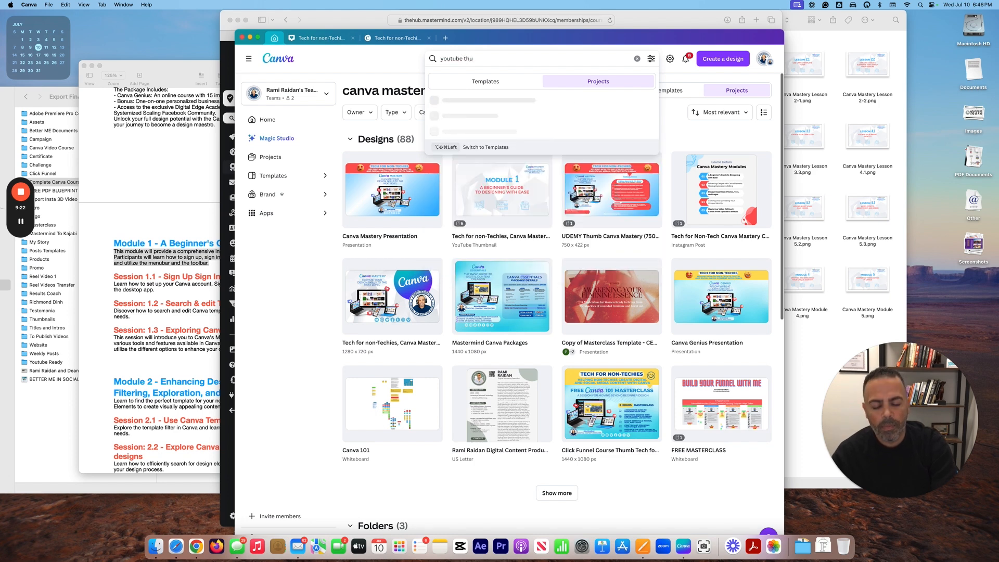
pyautogui.write('m')
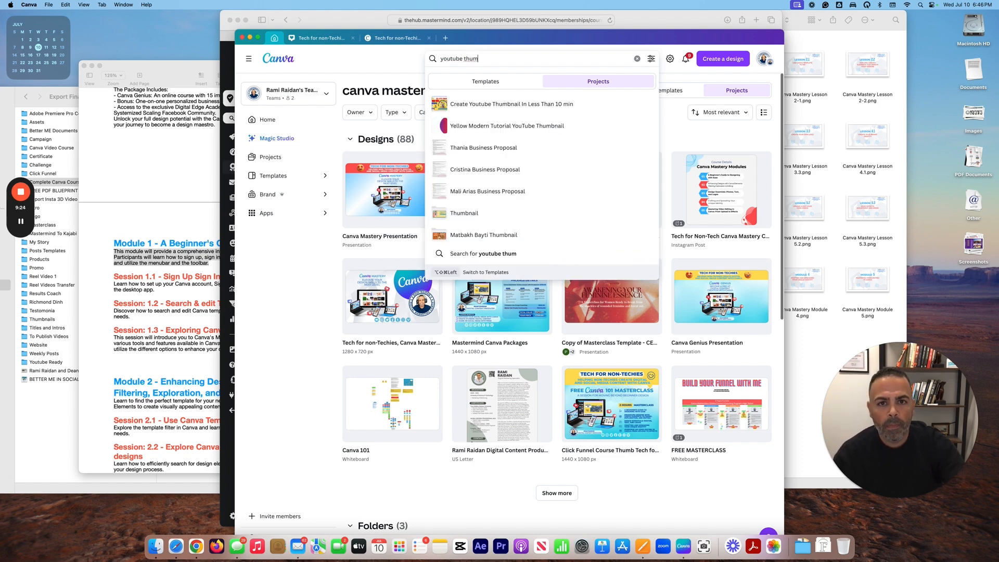
pyautogui.write('b')
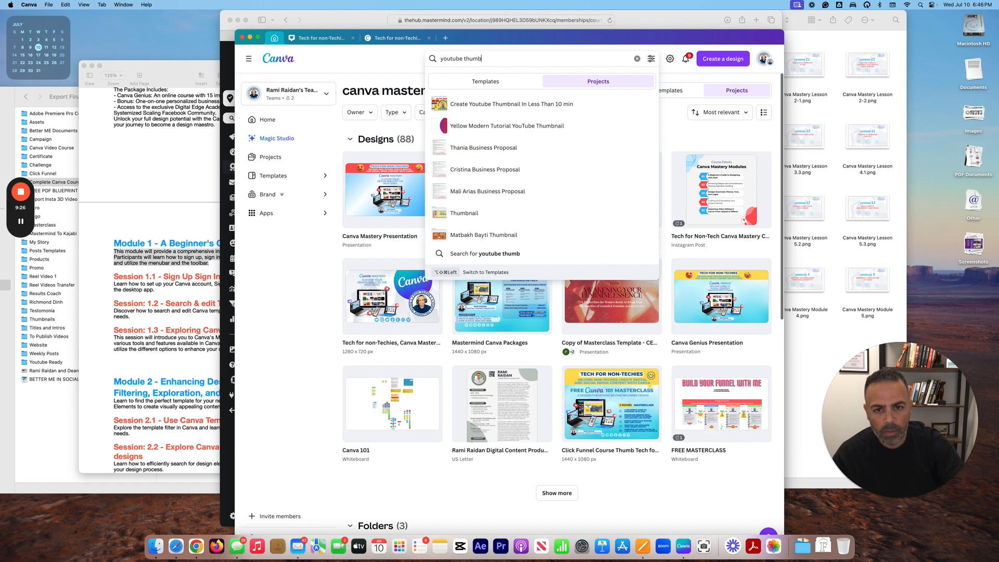
pyautogui.write('n')
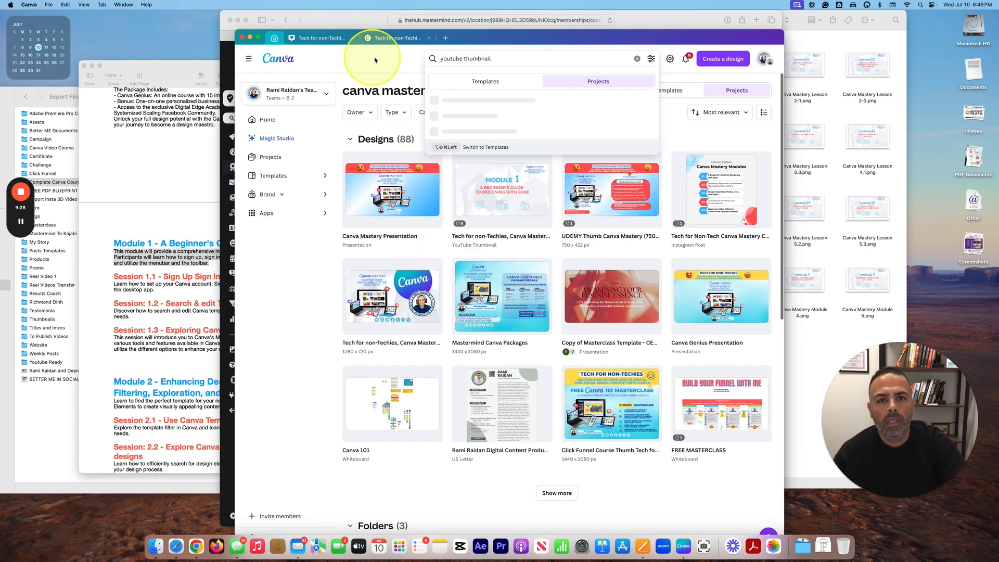
pyautogui.write('ail')
pyautogui.click(476, 81)
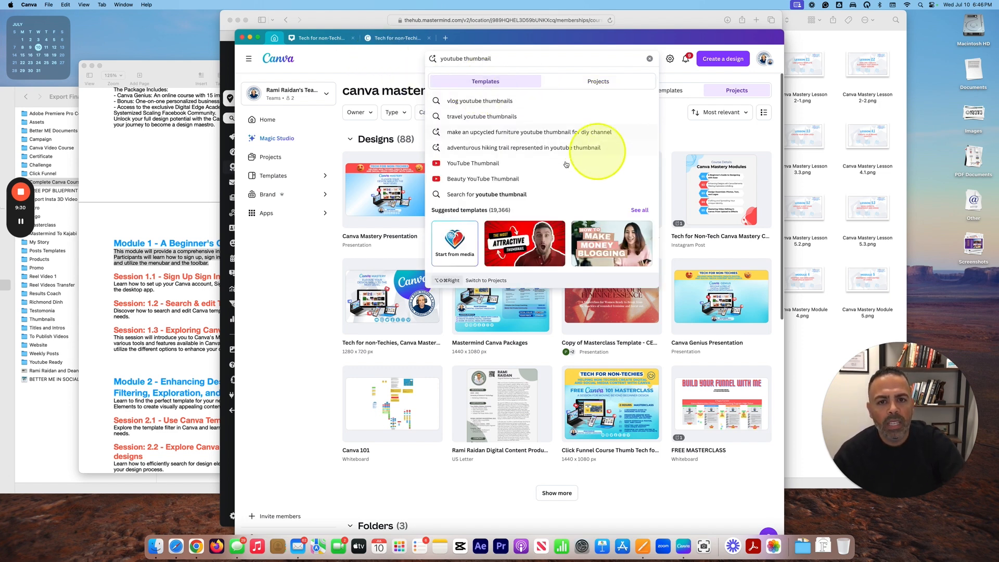
pyautogui.hotkey('ctrl', 'alt', 'm')
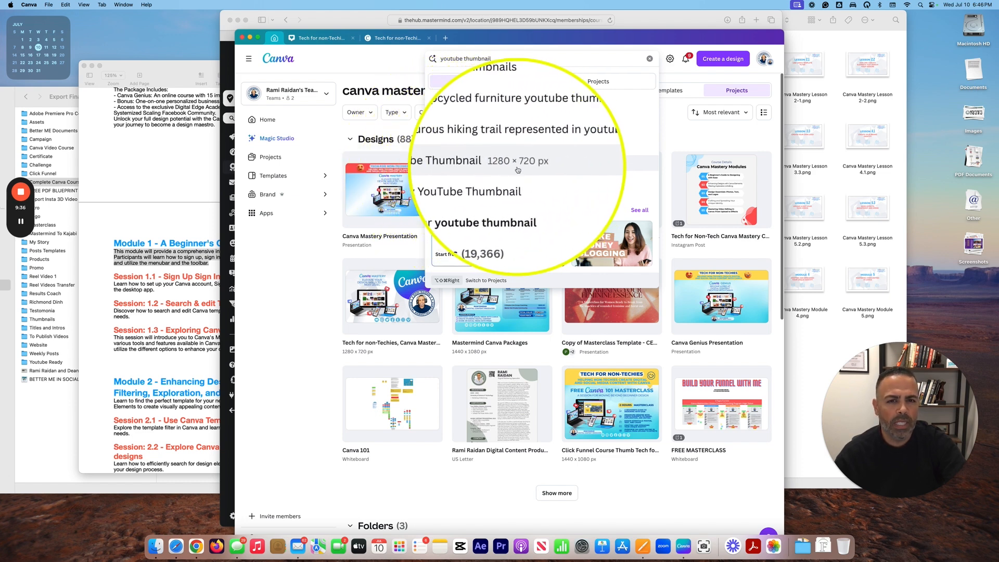
pyautogui.hotkey('ctrl', 'alt', 'm')
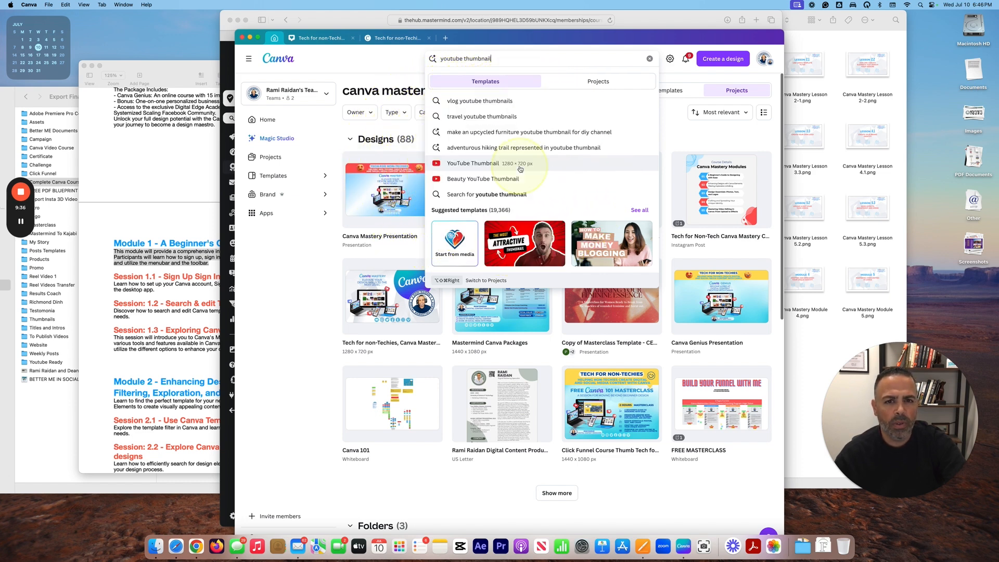
pyautogui.click(485, 166)
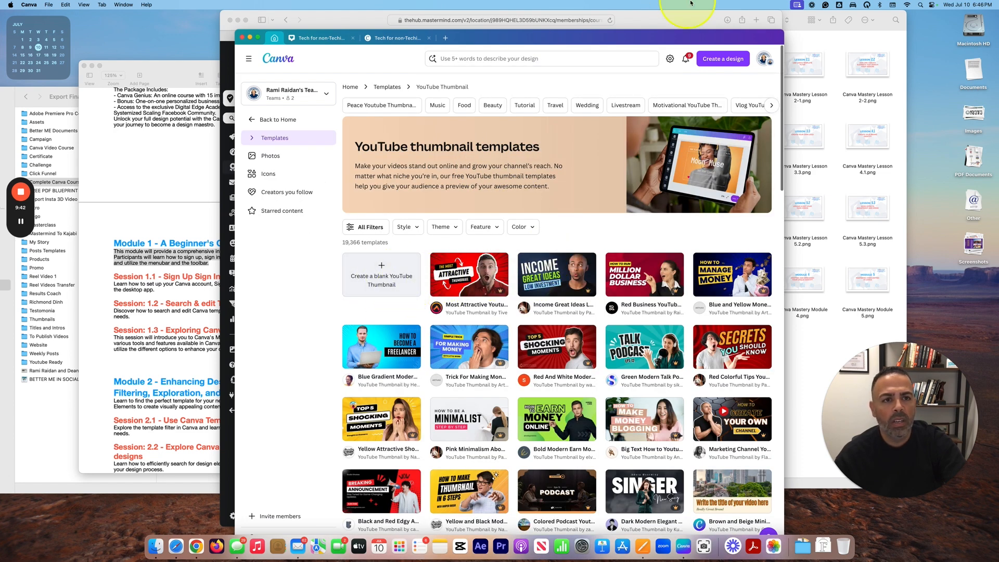
pyautogui.click(661, 22)
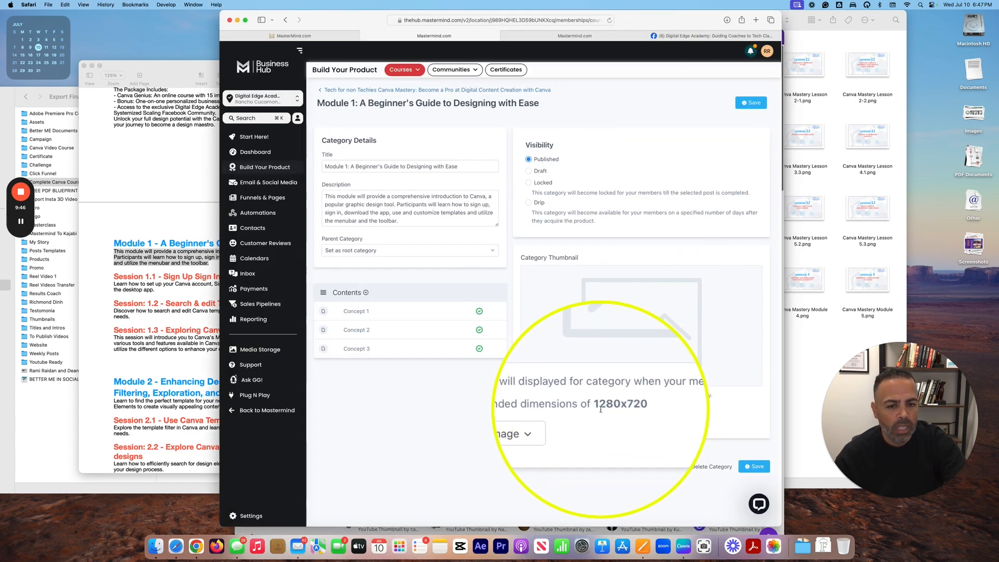
# Step: Compare the 1280 × 720 YouTube thumbnail templates against the category's recommended thumbnail size
pyautogui.press('super+Tab')
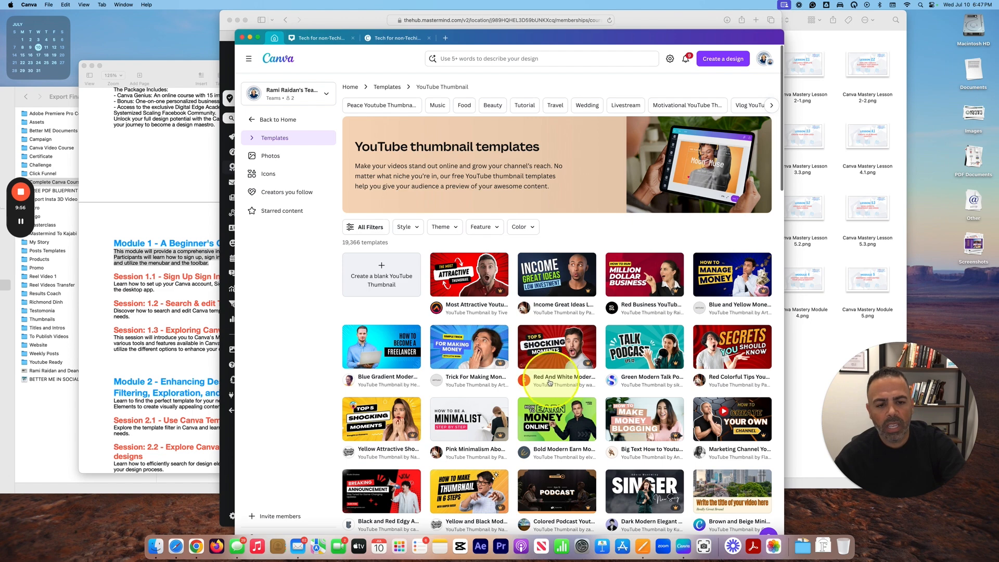
pyautogui.scroll(-5, 536, 378)
pyautogui.scroll(4, 573, 312)
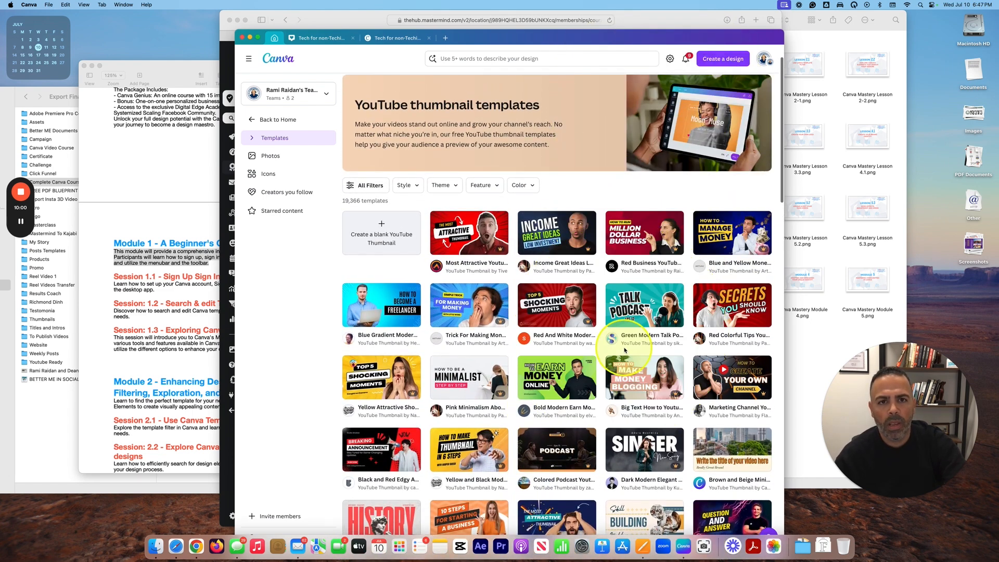
pyautogui.press('super+Tab')
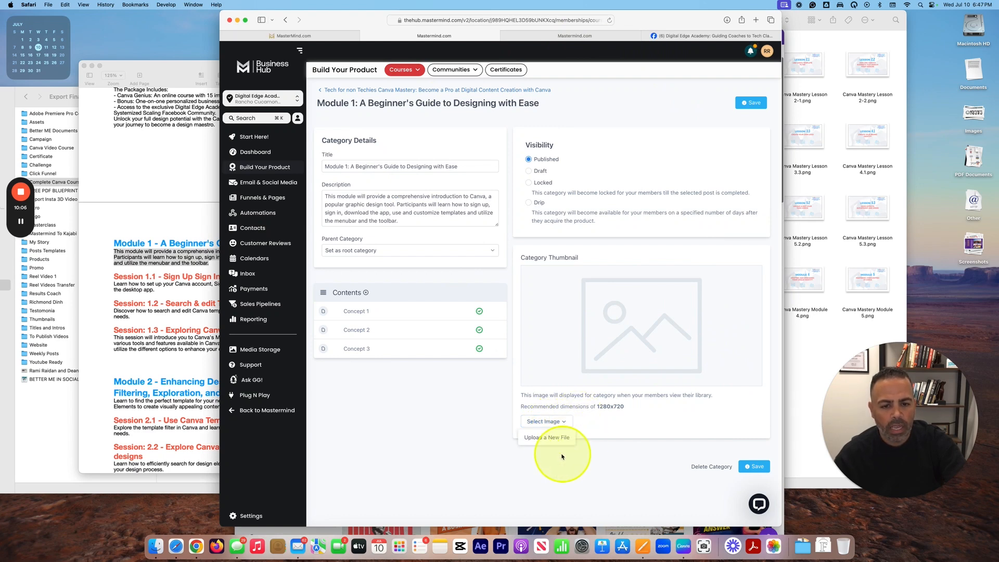
# Step: Upload Canva Mastery Module 1.png as Module 1's category thumbnail and save the category
pyautogui.click(549, 438)
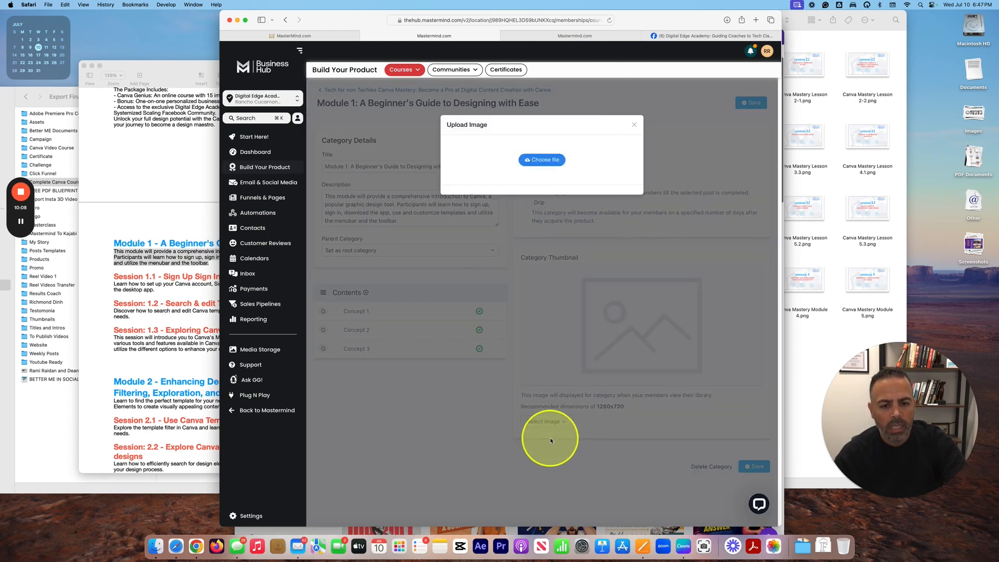
pyautogui.click(811, 324)
pyautogui.moveTo(551, 24); pyautogui.dragTo(691, 24)
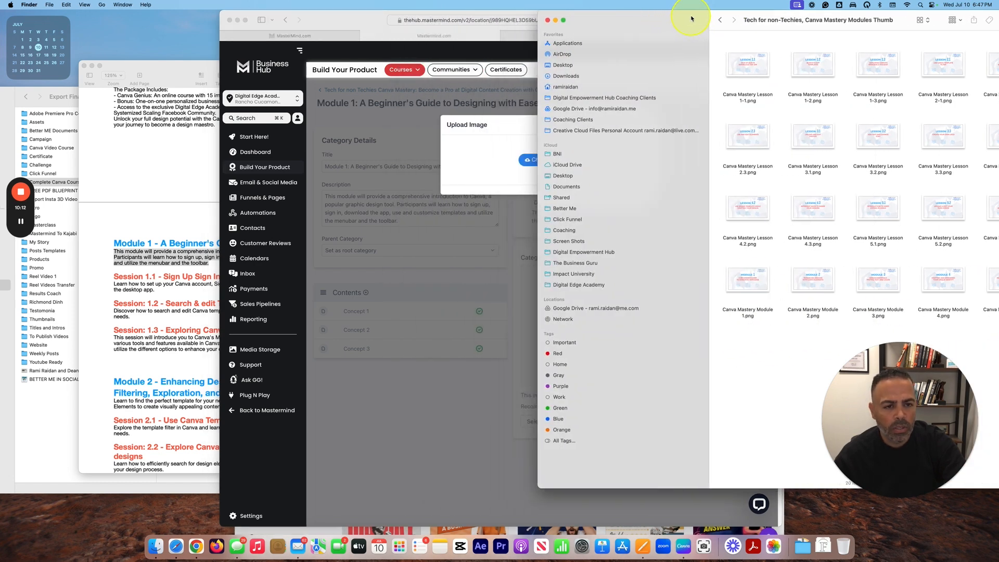
pyautogui.click(755, 284)
pyautogui.press('space')
pyautogui.press('space')
pyautogui.moveTo(744, 279); pyautogui.dragTo(495, 199)
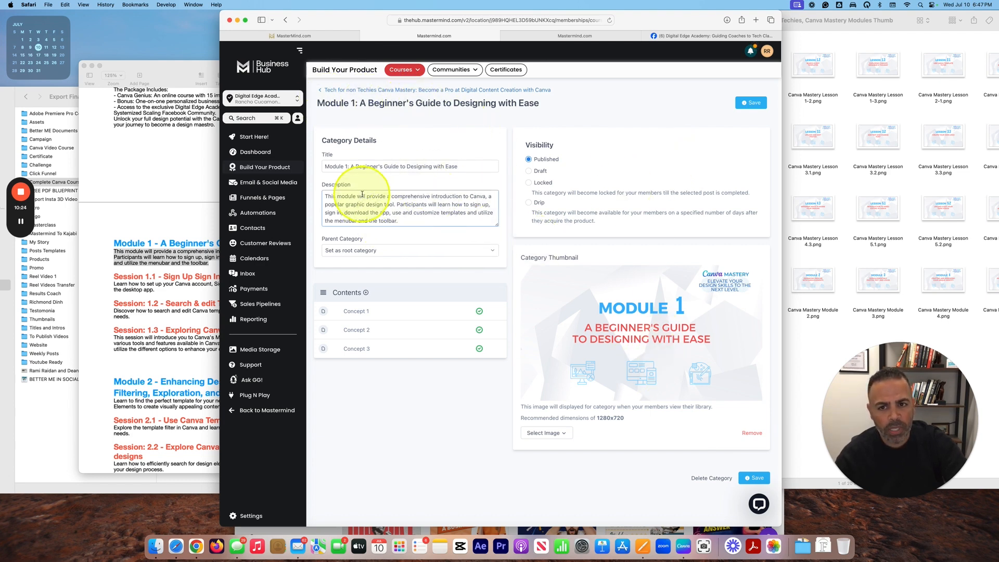
pyautogui.click(757, 479)
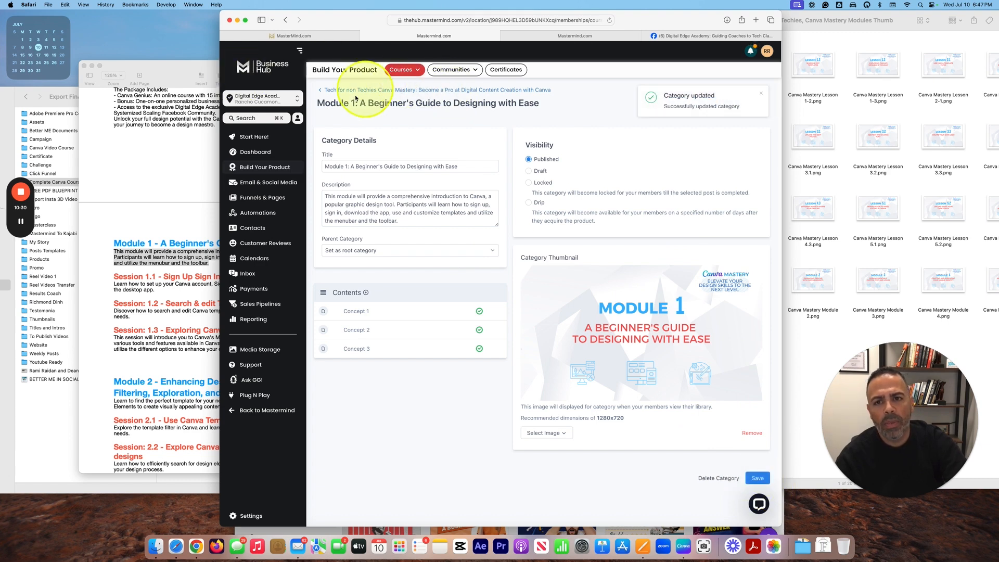
pyautogui.click(337, 93)
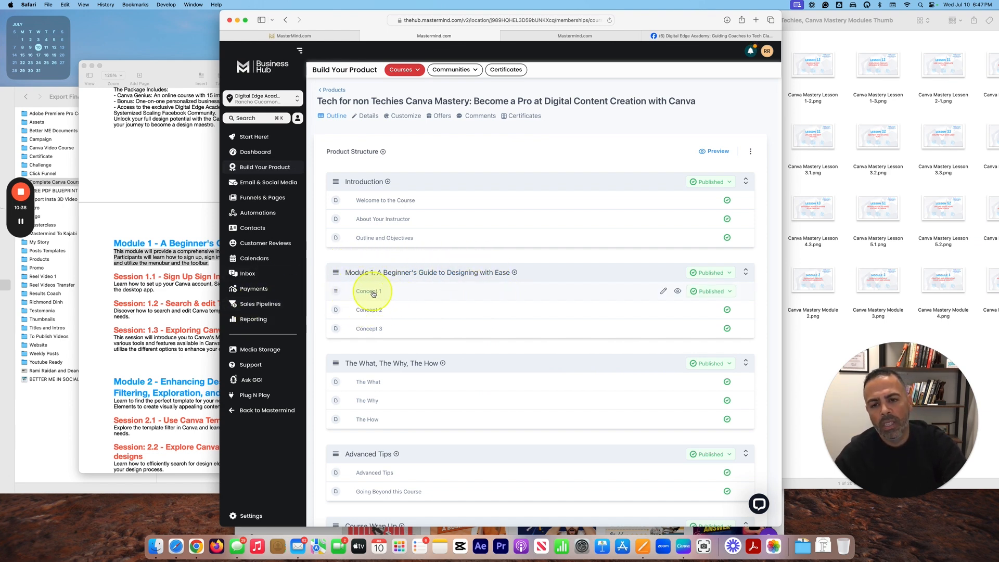
# Step: Retitle Concept 1 as 'Session 1.1 - Sign Up Sign In Download the App', keeping category Module 1
pyautogui.click(373, 292)
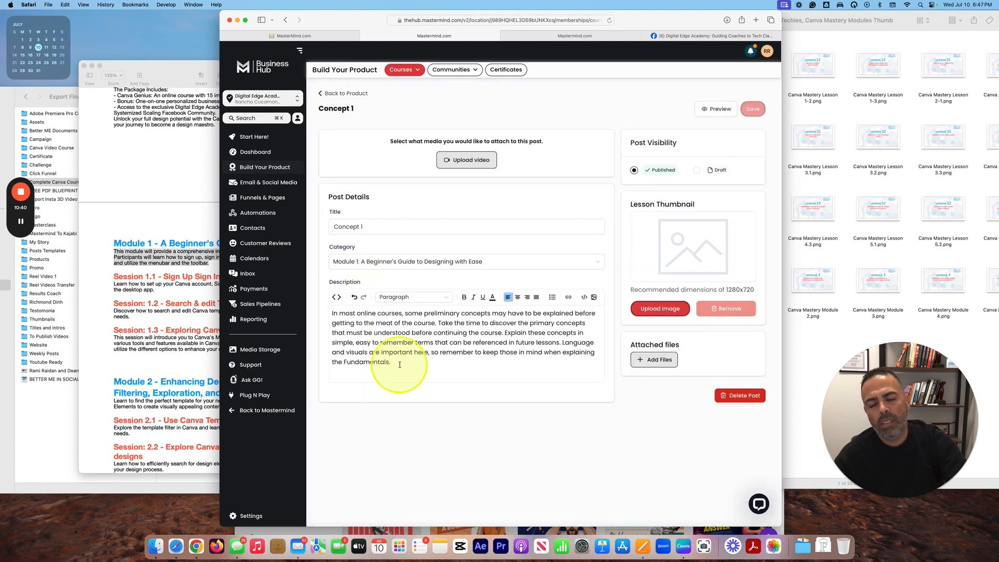
pyautogui.tripleClick(363, 226)
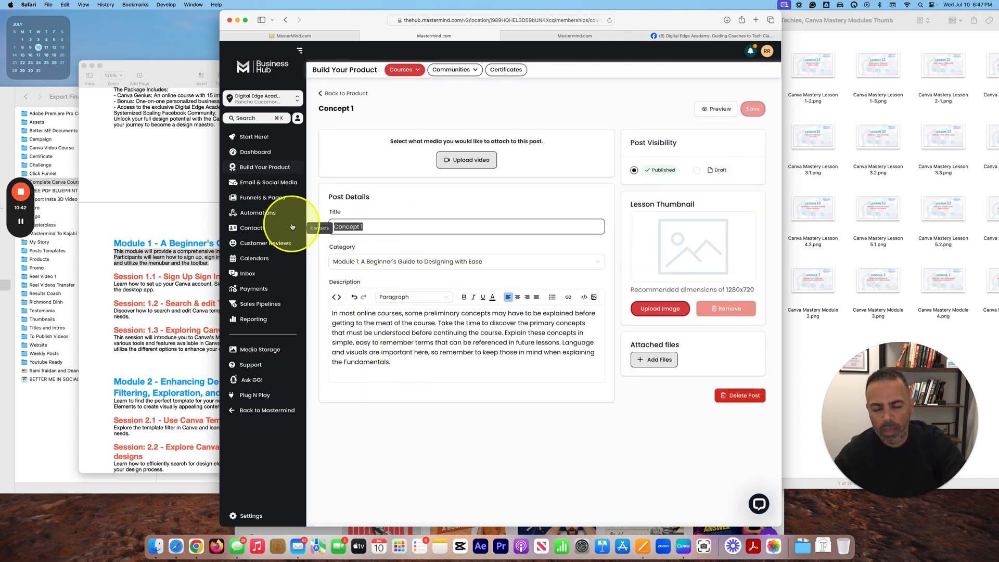
pyautogui.click(184, 180)
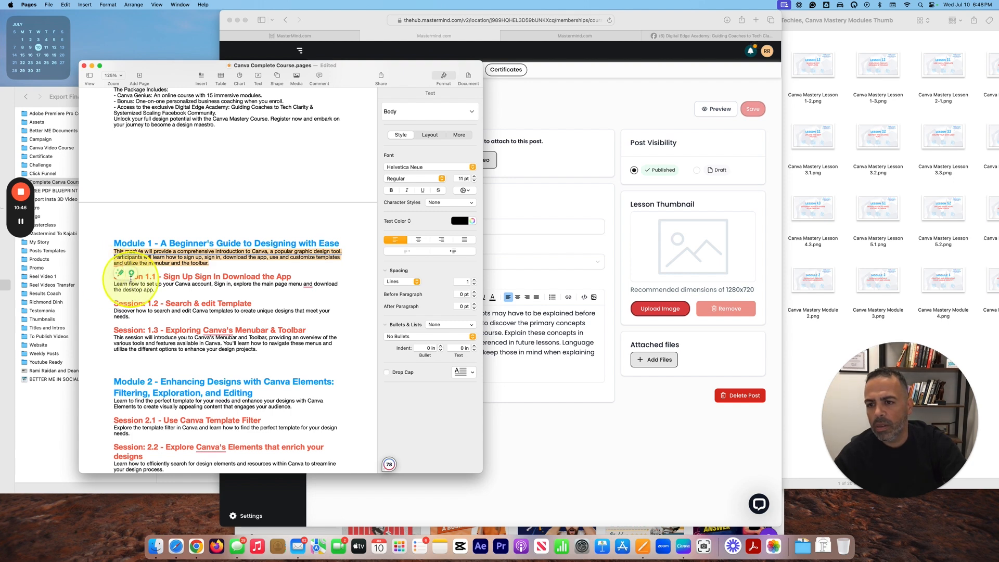
pyautogui.moveTo(290, 276); pyautogui.dragTo(103, 273)
pyautogui.press('super+c')
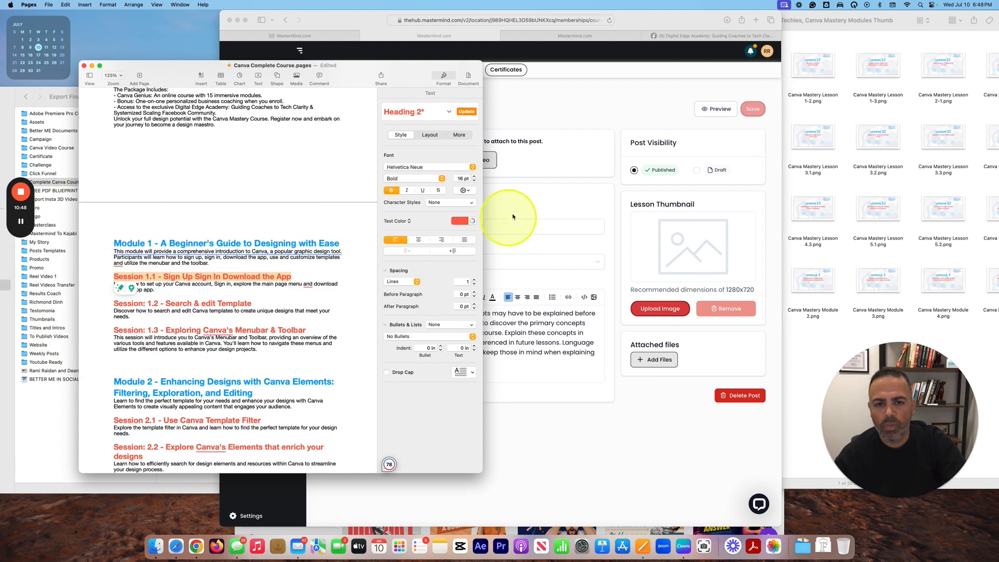
pyautogui.click(501, 216)
pyautogui.press('super+v')
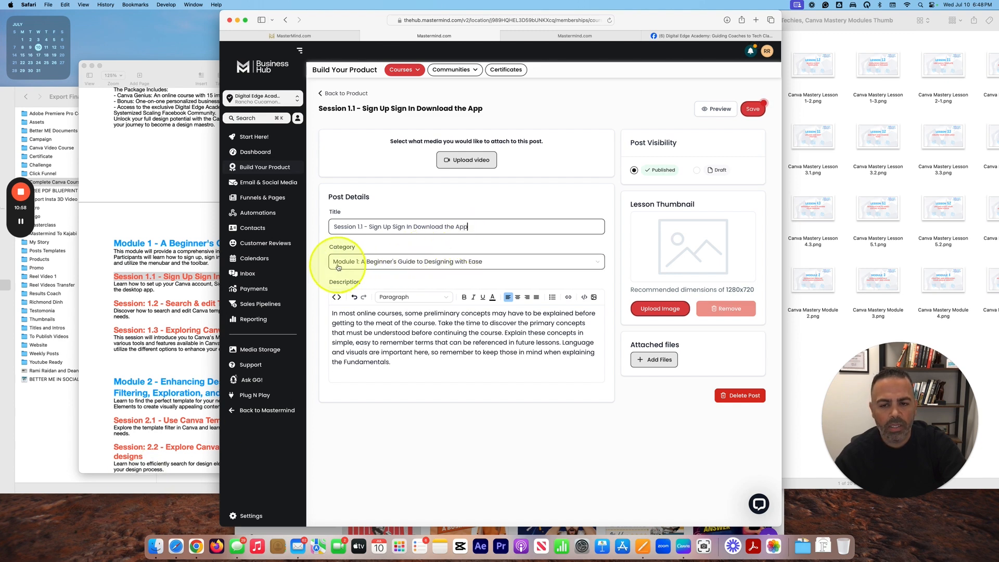
pyautogui.click(361, 264)
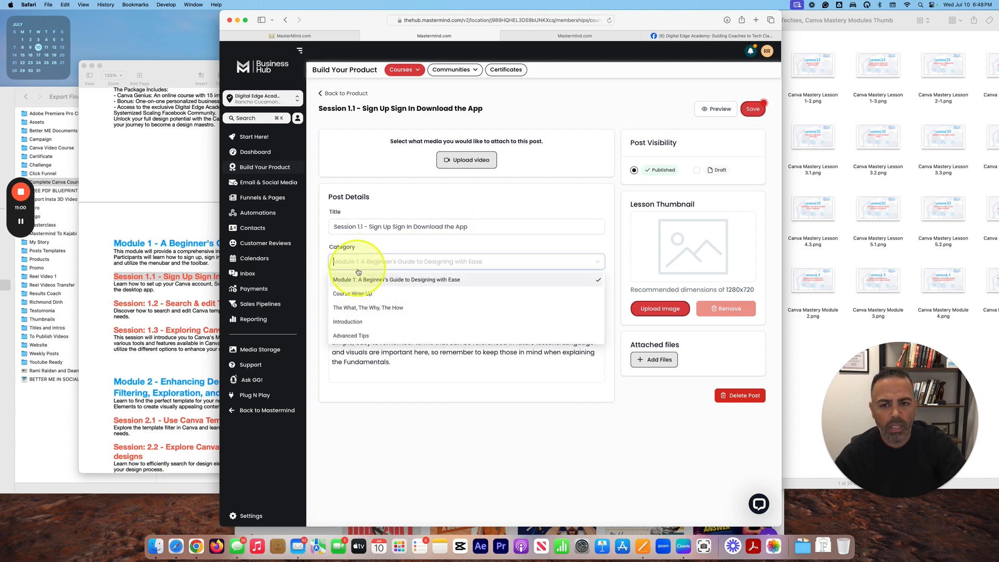
pyautogui.click(366, 284)
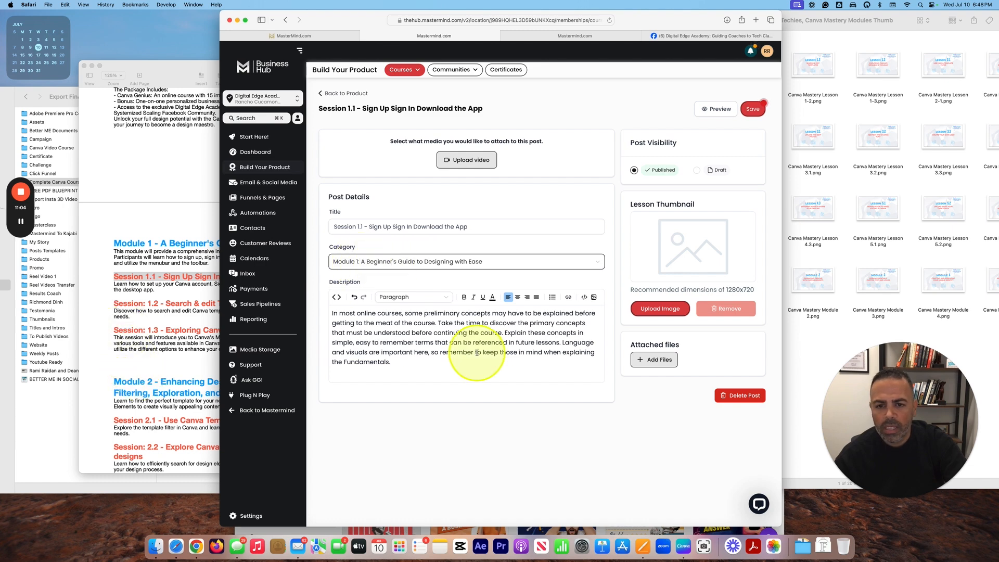
# Step: Replace the lesson description with the Session 1.1 description copied from Pages
pyautogui.click(65, 287)
pyautogui.press('super+Tab')
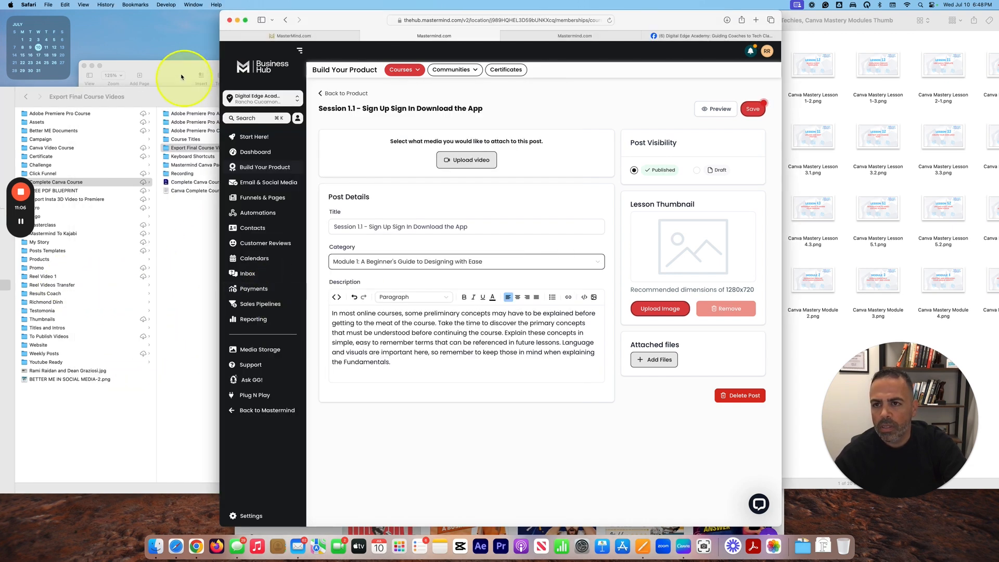
pyautogui.click(184, 79)
pyautogui.moveTo(159, 290); pyautogui.dragTo(114, 286)
pyautogui.press('super+c')
pyautogui.click(564, 370)
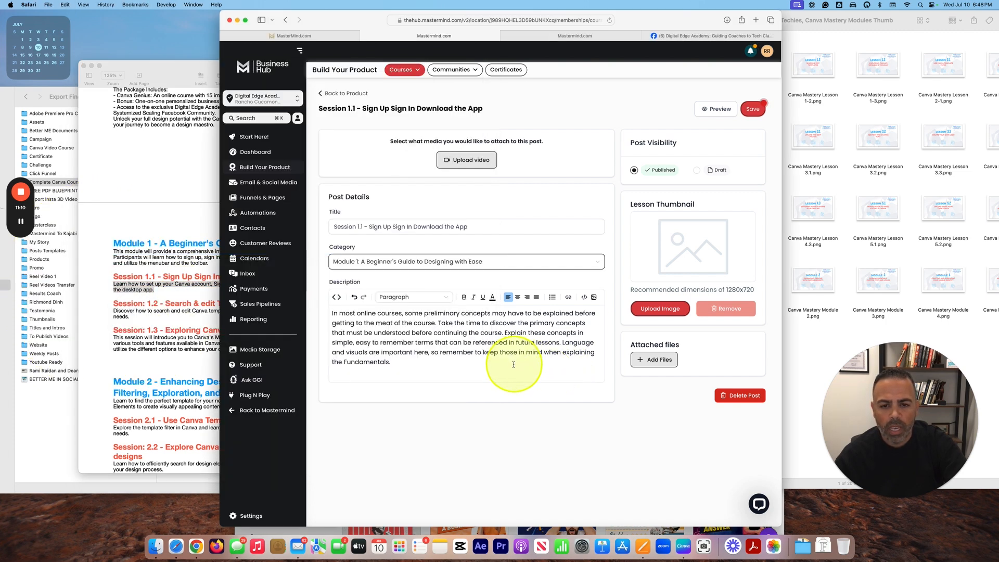
pyautogui.tripleClick(366, 314)
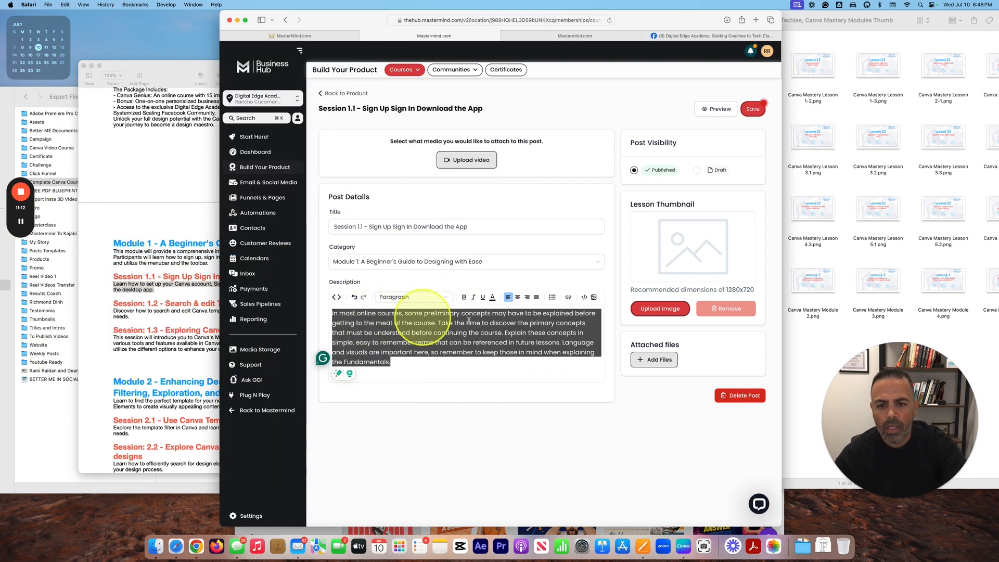
pyautogui.press('super+v')
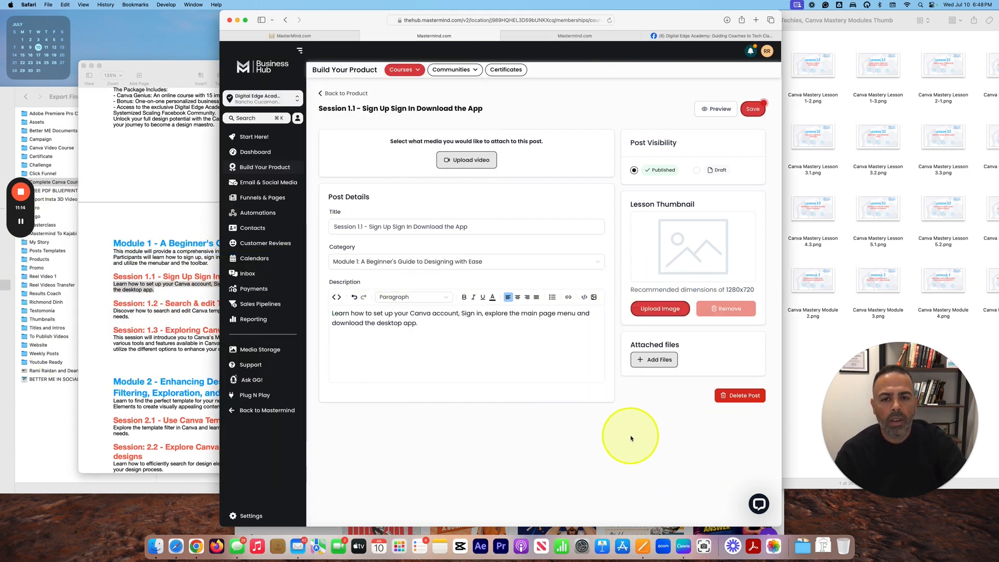
# Step: Upload the Session 1.1 video file into the lesson's video slot
pyautogui.click(338, 226)
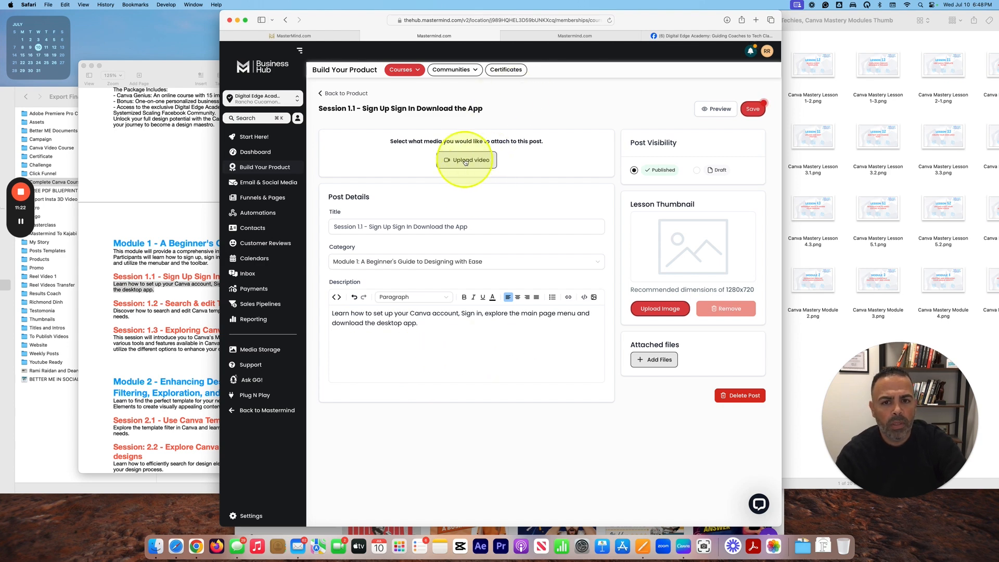
pyautogui.click(469, 161)
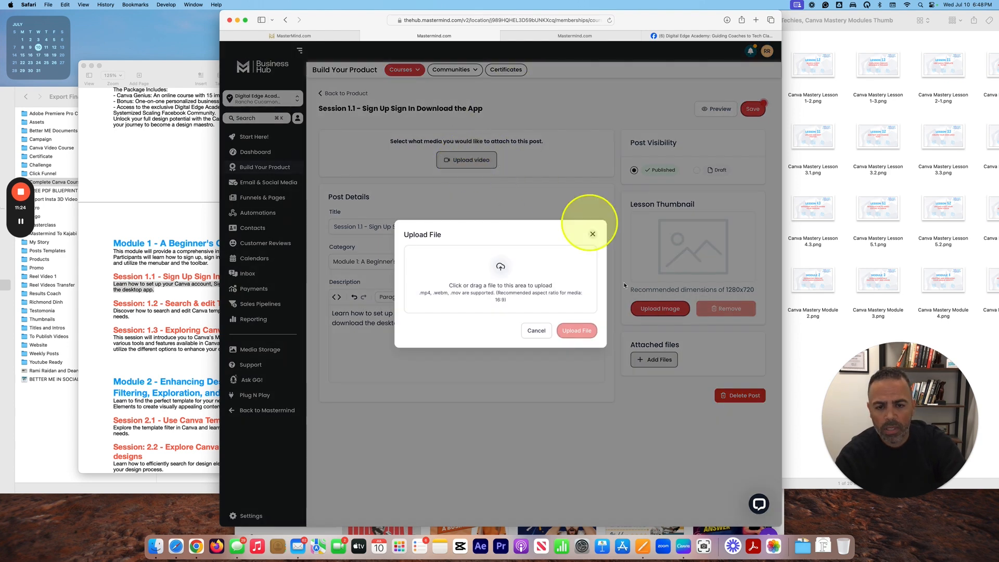
pyautogui.click(160, 540)
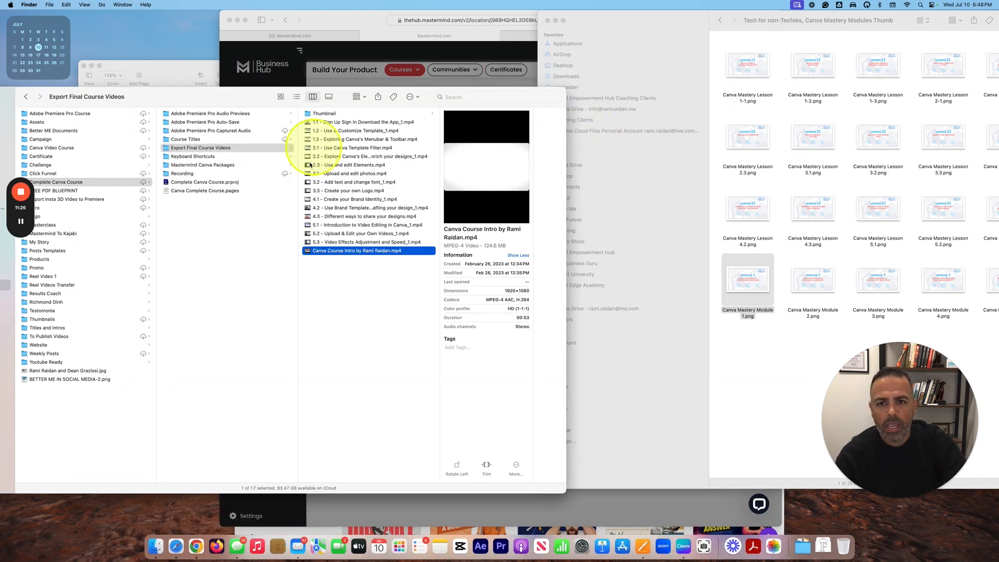
pyautogui.moveTo(373, 91); pyautogui.dragTo(375, 238)
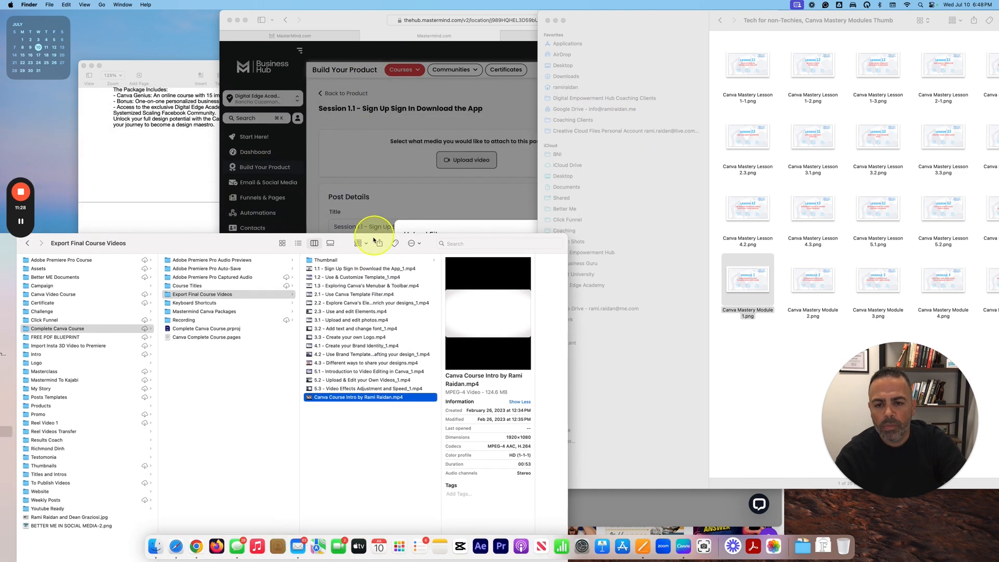
pyautogui.click(350, 260)
pyautogui.click(342, 269)
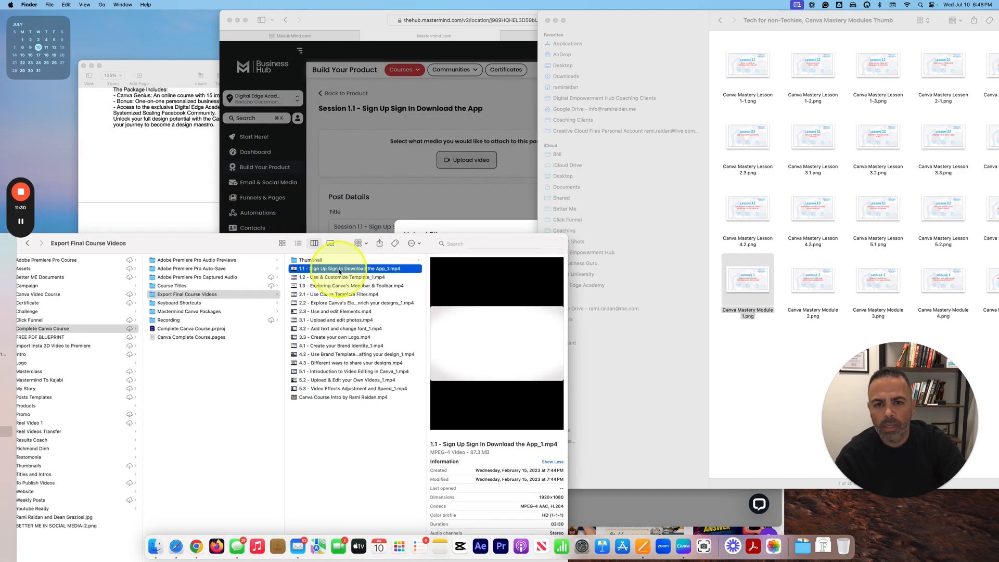
pyautogui.moveTo(348, 238); pyautogui.dragTo(362, 283)
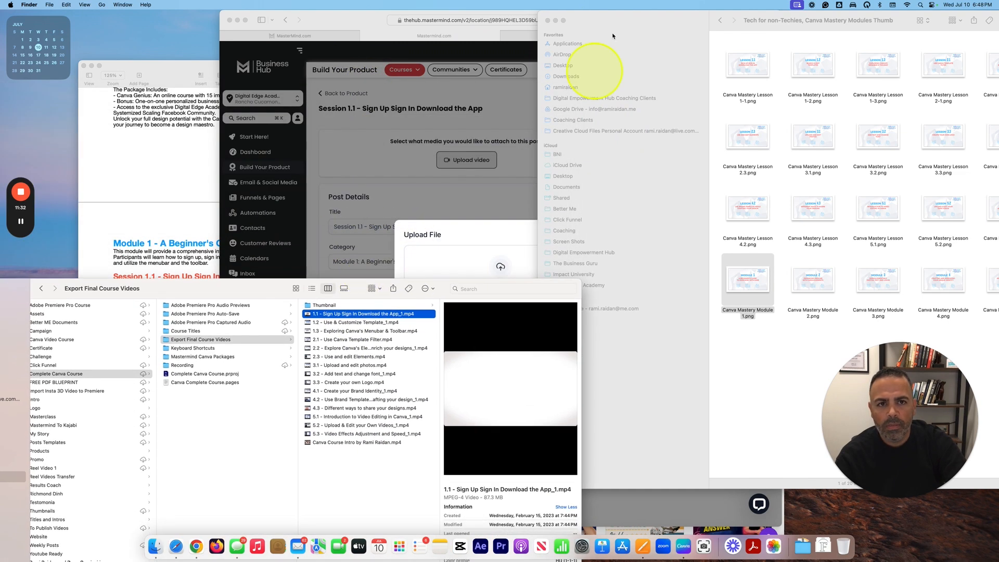
pyautogui.click(556, 21)
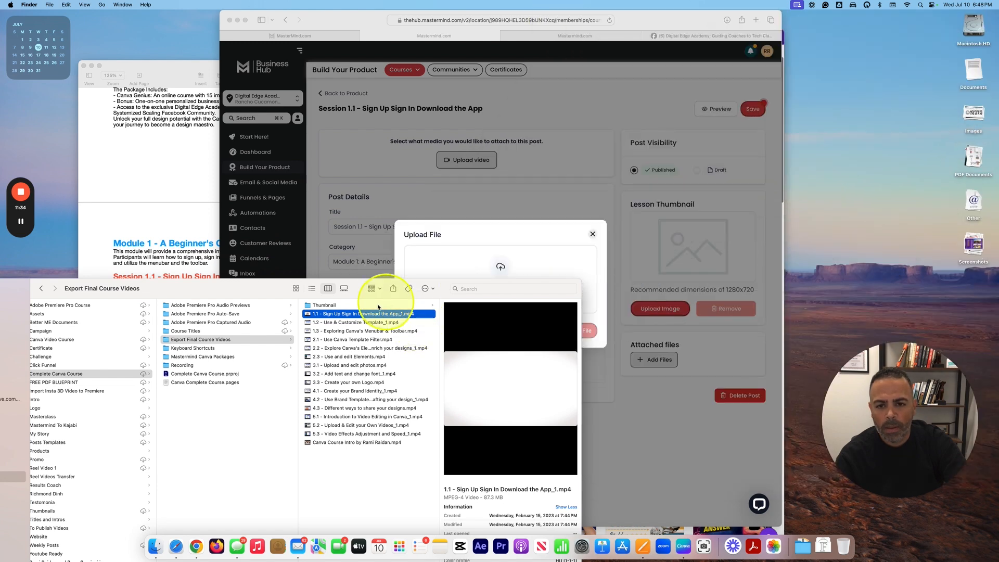
pyautogui.moveTo(365, 313); pyautogui.dragTo(562, 255)
pyautogui.click(576, 344)
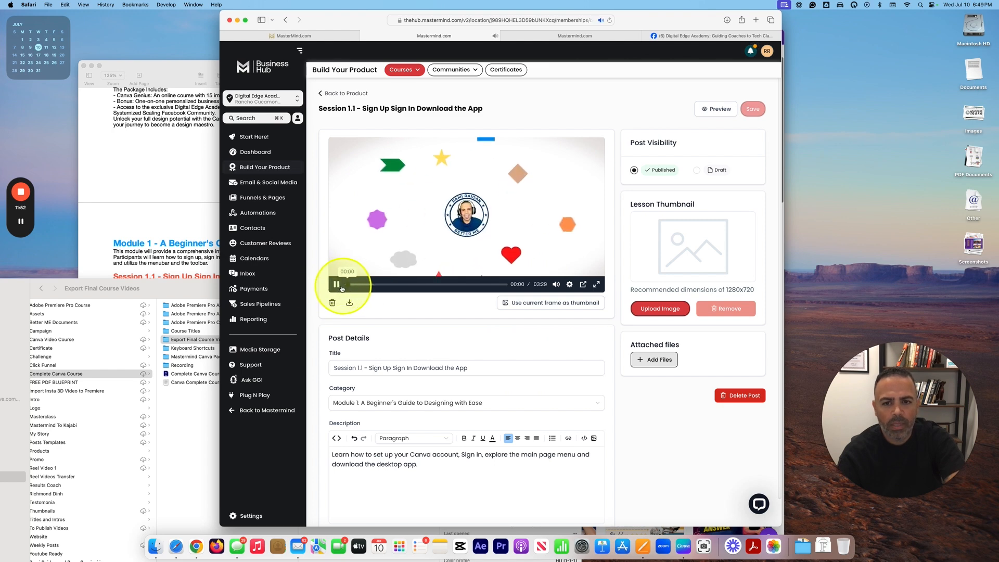
# Step: Skip ahead through the 03:29 Session 1.1 video, then start a lesson thumbnail upload
pyautogui.click(379, 285)
pyautogui.click(402, 285)
pyautogui.click(440, 284)
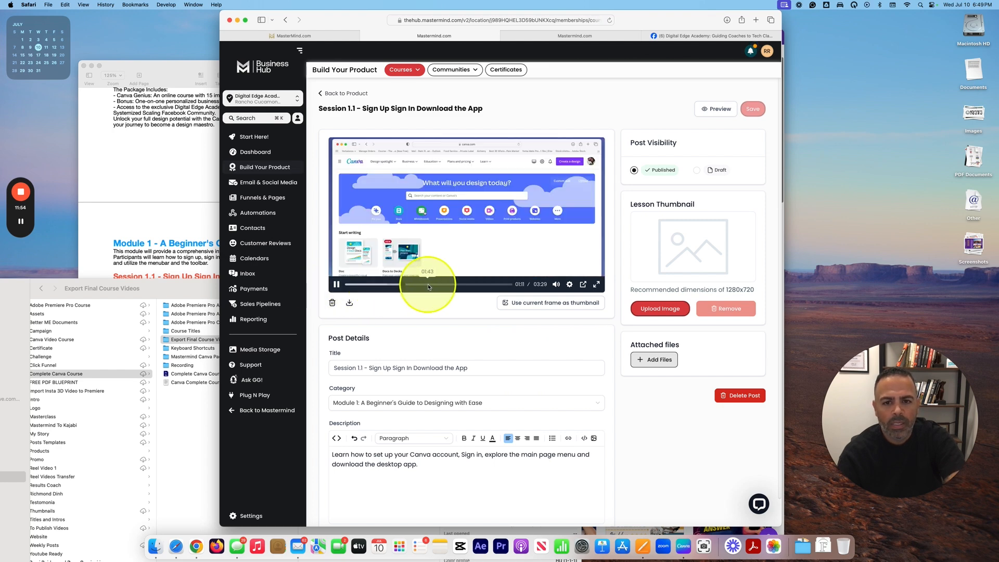
pyautogui.click(337, 284)
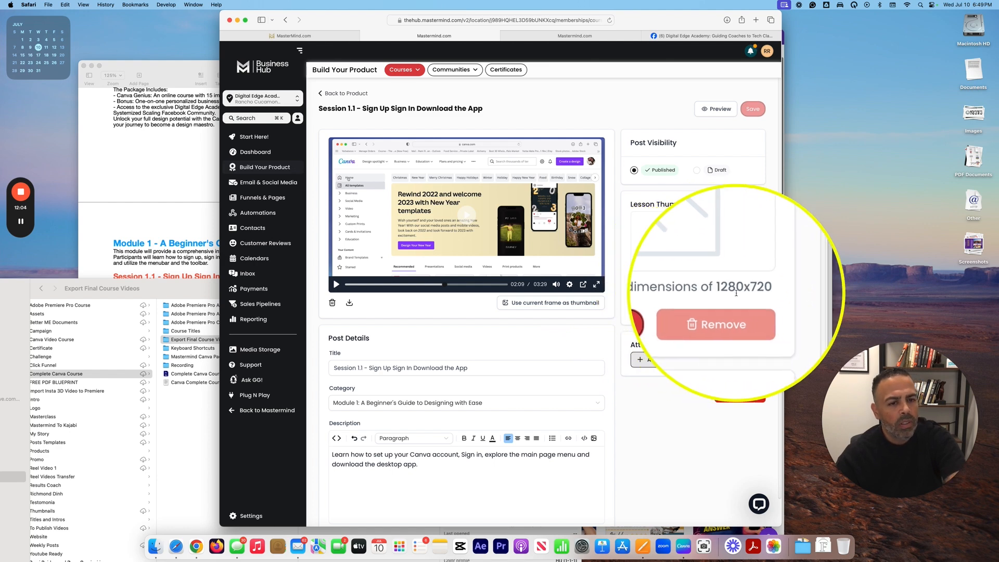
pyautogui.click(666, 309)
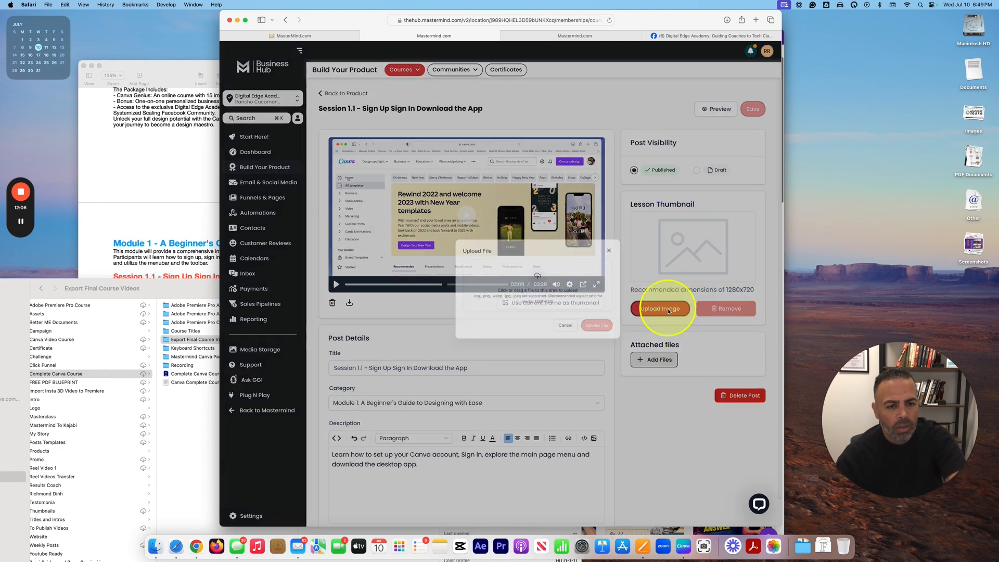
# Step: Find and preview Canva Mastery Lesson 1-1.png in the Canva Mastery thumbnails folder
pyautogui.click(156, 544)
pyautogui.rightClick(156, 543)
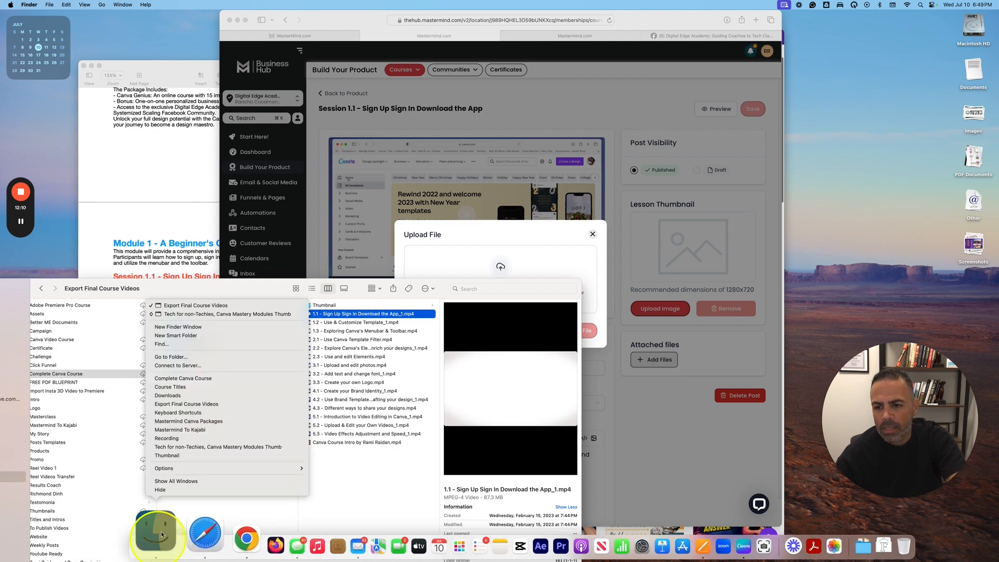
pyautogui.click(239, 314)
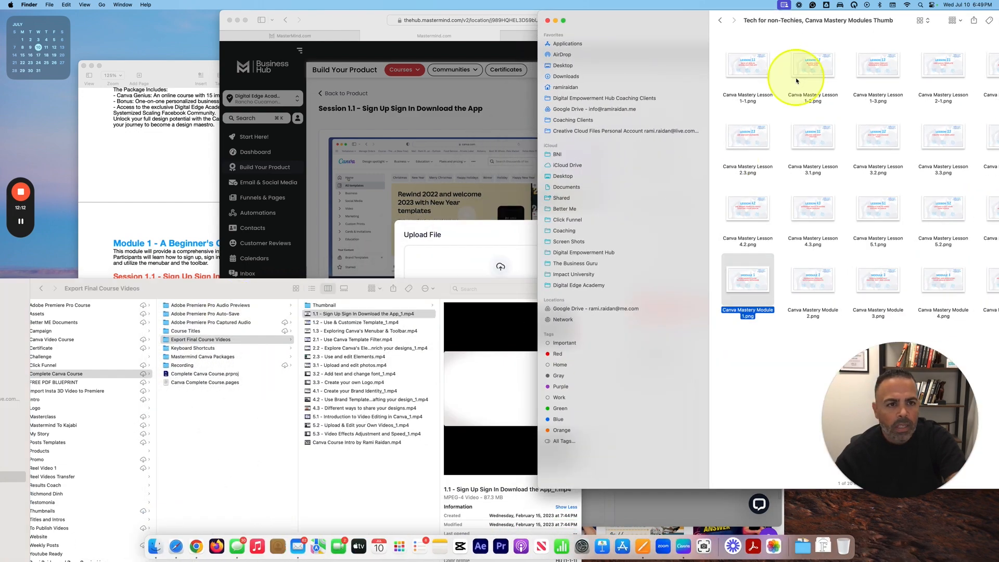
pyautogui.click(749, 78)
pyautogui.press('space')
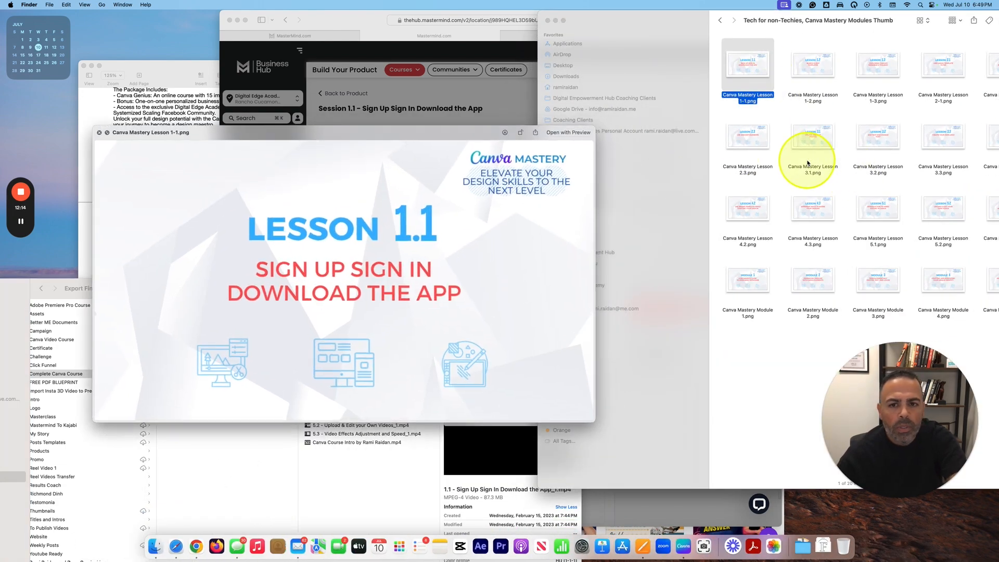
pyautogui.press('space')
# Step: Upload Lesson 1-1.png as the Session 1.1 lesson thumbnail and check the saved lesson
pyautogui.moveTo(738, 63); pyautogui.dragTo(463, 250)
pyautogui.click(578, 345)
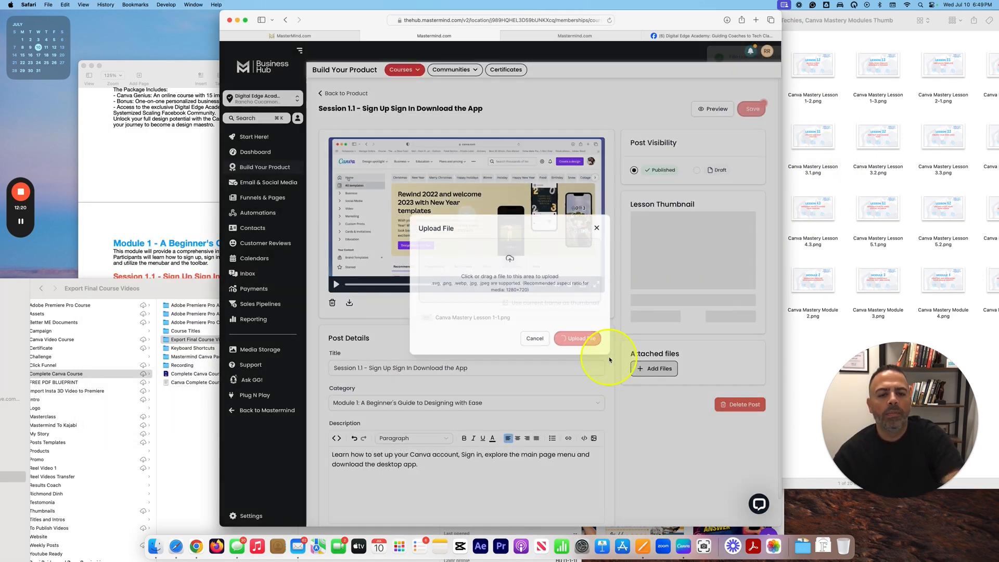
pyautogui.scroll(-1, 619, 428)
pyautogui.scroll(1, 619, 428)
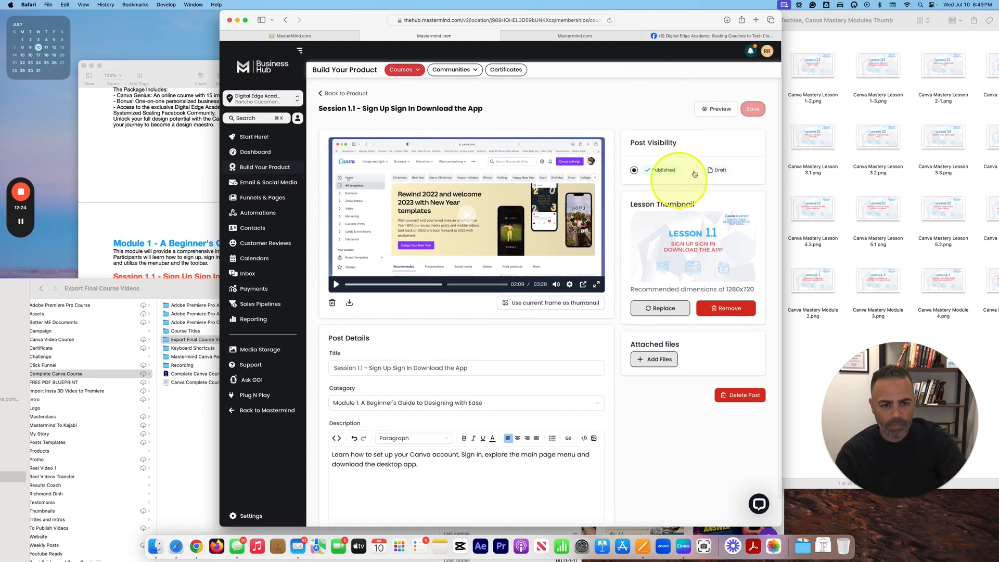
pyautogui.scroll(-1, 676, 156)
pyautogui.scroll(1, 581, 244)
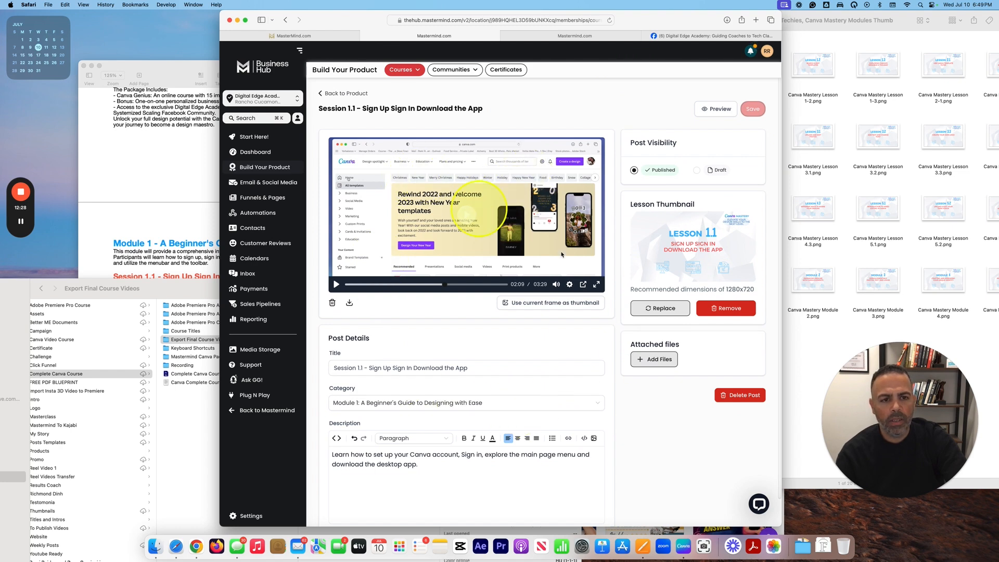
pyautogui.scroll(-1, 385, 411)
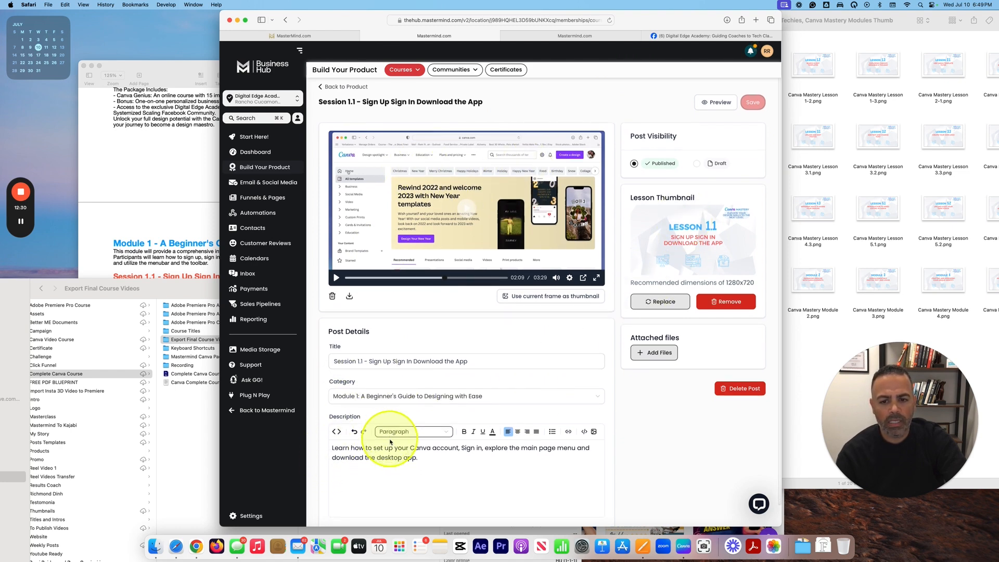
pyautogui.scroll(1, 718, 120)
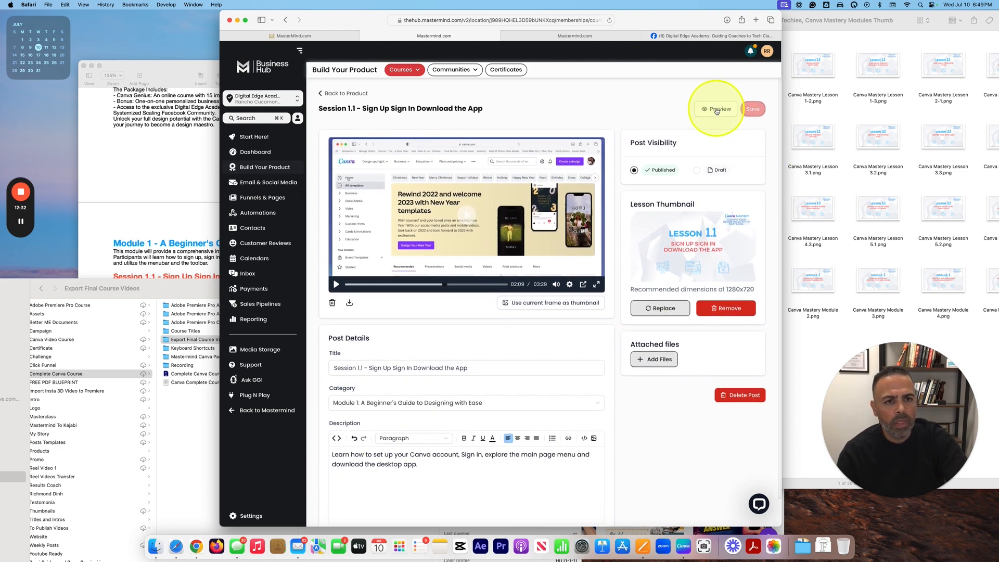
# Step: Preview Session 1.1 on the academy site, review its instructor and description, then return to the editor
pyautogui.click(716, 108)
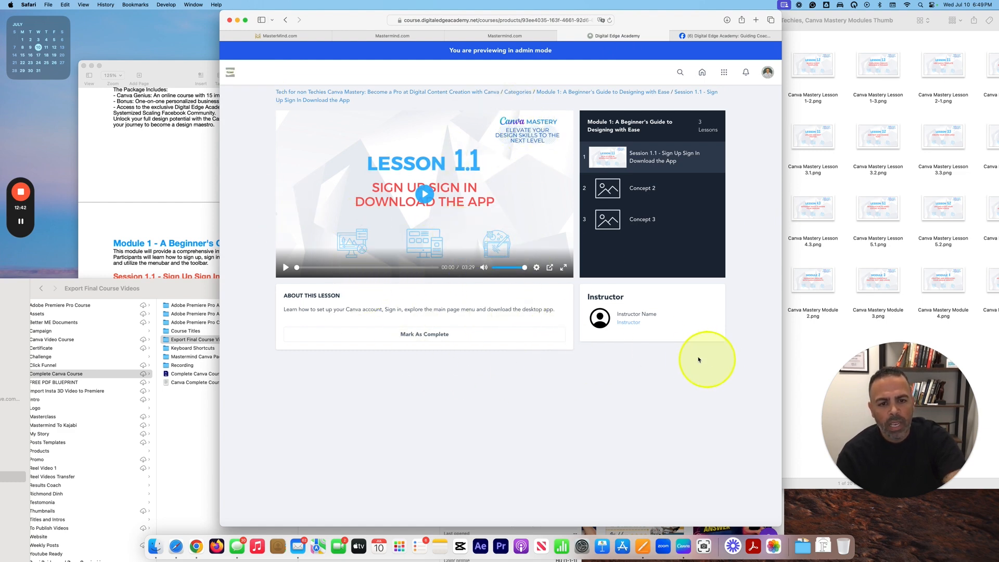
pyautogui.moveTo(587, 300); pyautogui.dragTo(620, 298)
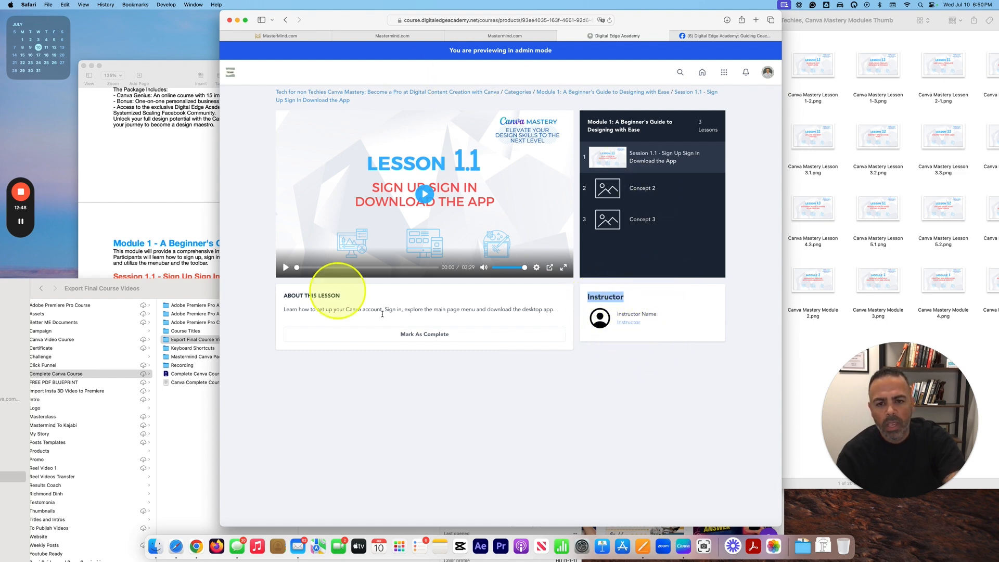
pyautogui.moveTo(328, 319); pyautogui.dragTo(451, 296)
pyautogui.click(452, 296)
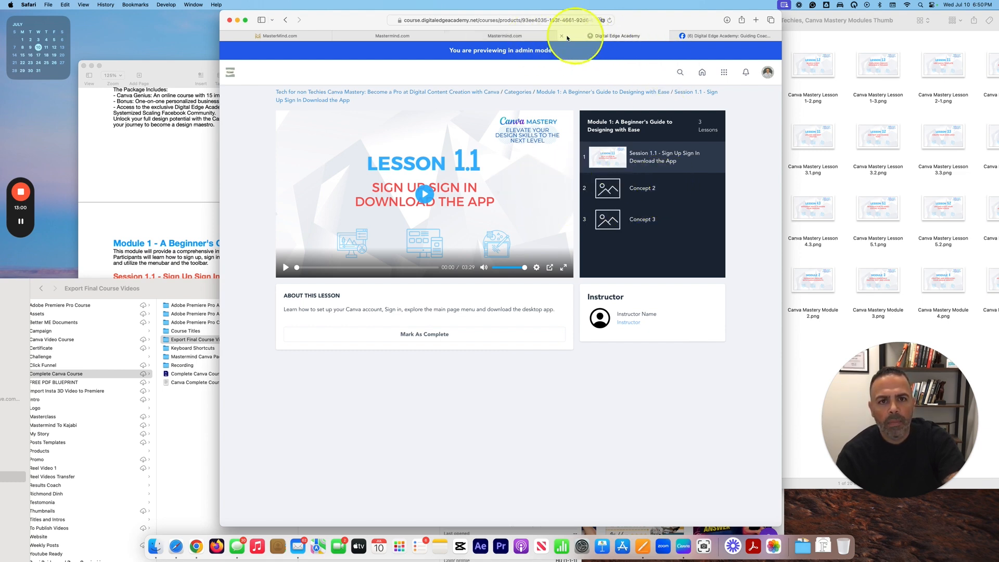
pyautogui.click(523, 36)
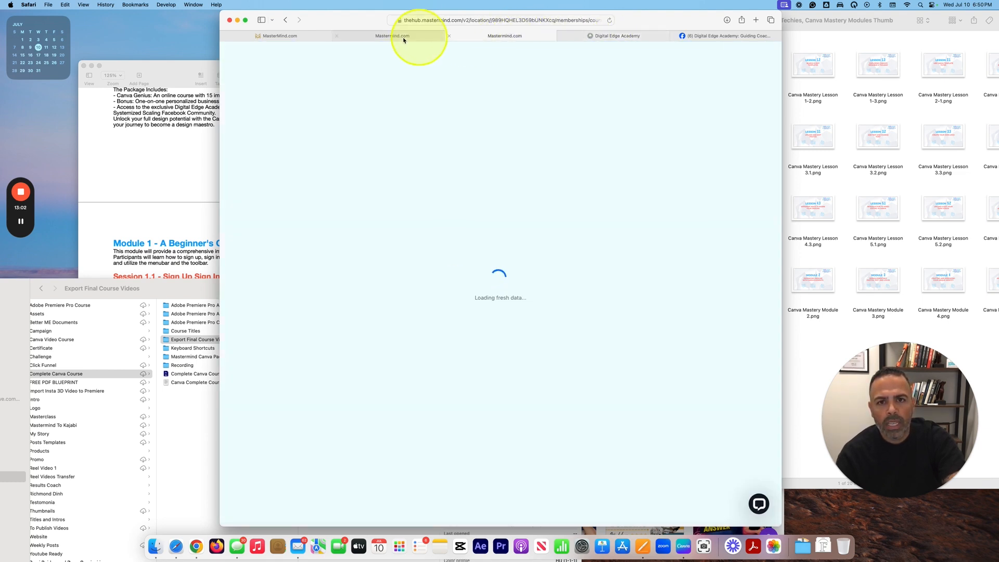
# Step: Close the duplicate editor and leftover preview tabs in Safari
pyautogui.click(385, 35)
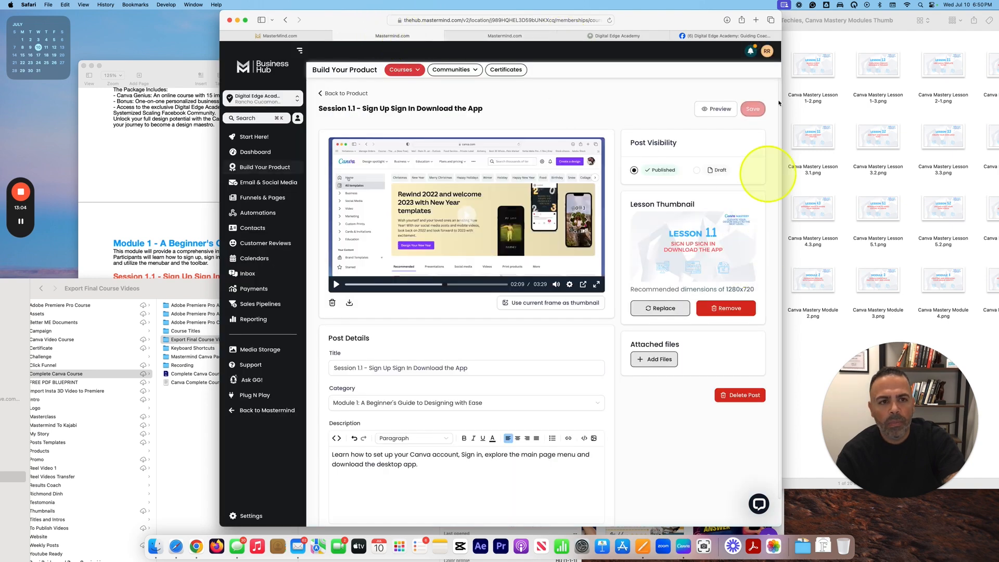
pyautogui.click(451, 35)
pyautogui.click(452, 37)
pyautogui.click(451, 37)
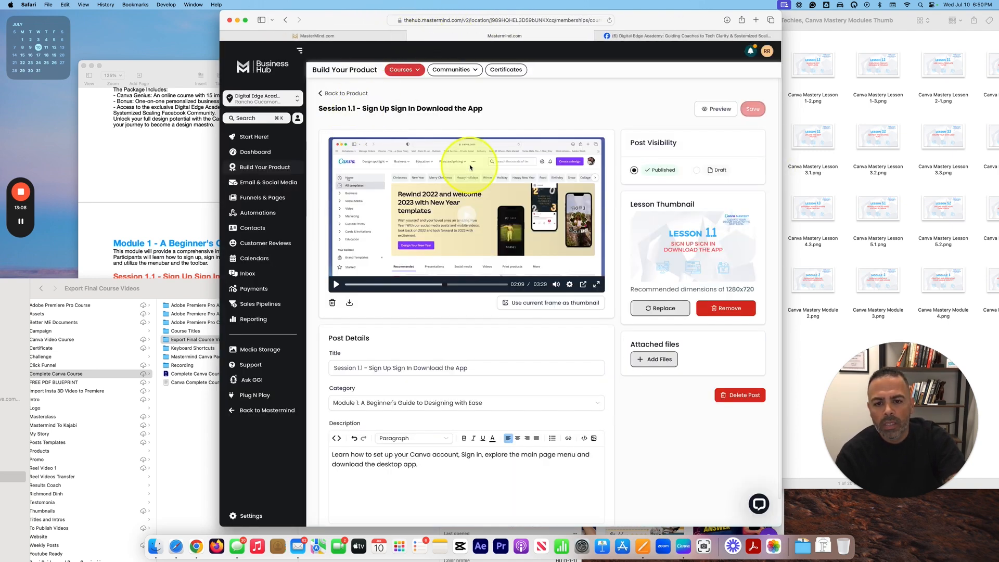
# Step: Go back to the product outline and open the Concept 2 lesson for editing
pyautogui.click(344, 94)
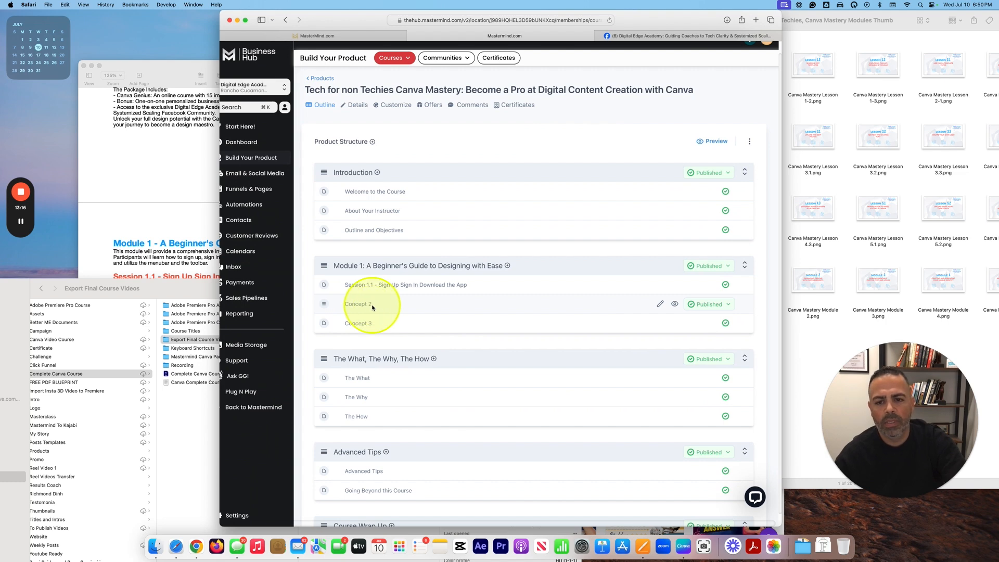
pyautogui.click(366, 307)
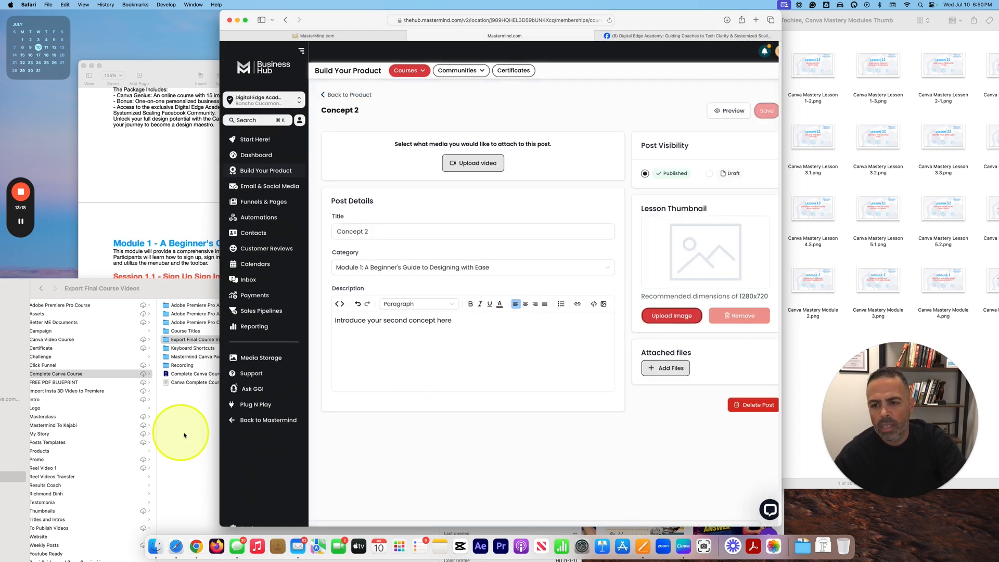
pyautogui.click(165, 126)
# Step: Paste 'Session: 1.2 - Search & edit Template' from the outline as the lesson title
pyautogui.click(109, 298)
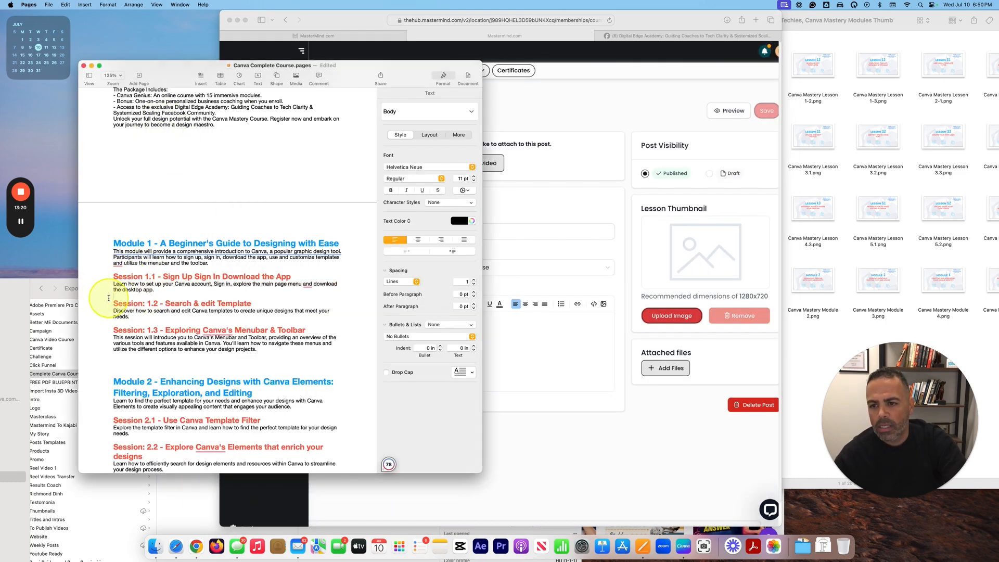
pyautogui.moveTo(113, 303); pyautogui.dragTo(252, 304)
pyautogui.press('super+c')
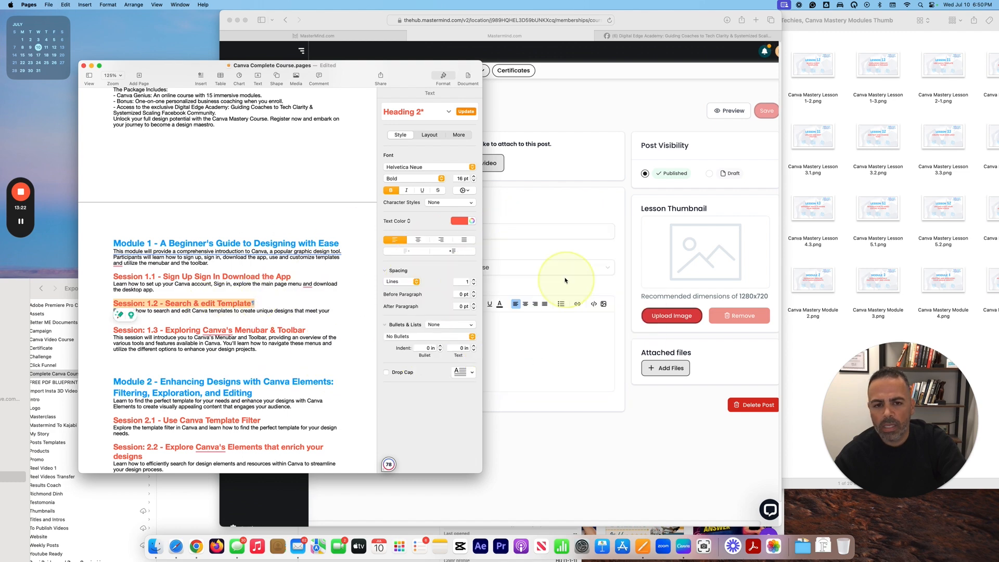
pyautogui.click(515, 289)
pyautogui.tripleClick(408, 232)
pyautogui.press('super+v')
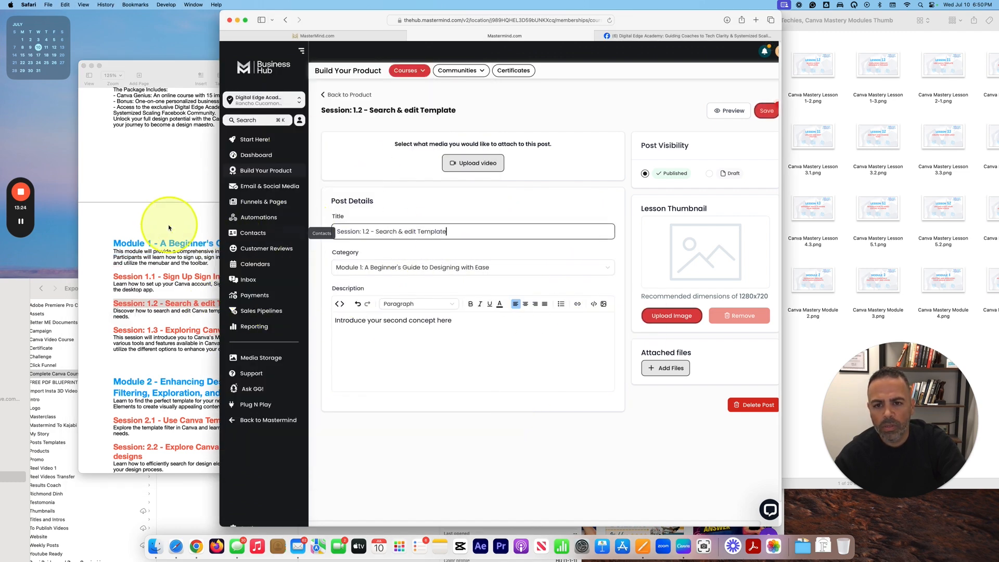
# Step: Replace the placeholder description with the Session 1.2 Canva templates paragraph
pyautogui.click(102, 351)
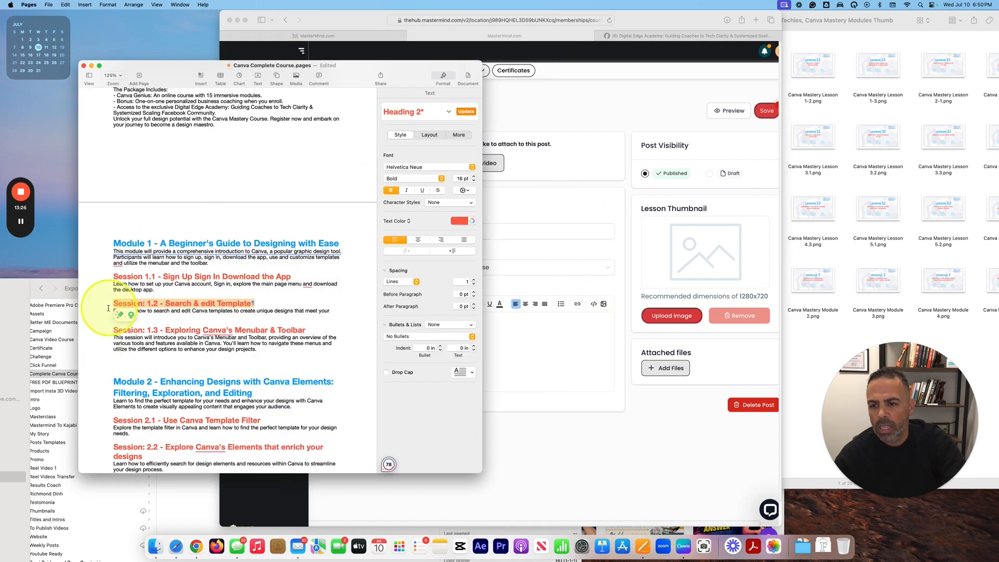
pyautogui.moveTo(162, 320); pyautogui.dragTo(113, 311)
pyautogui.press('super+c')
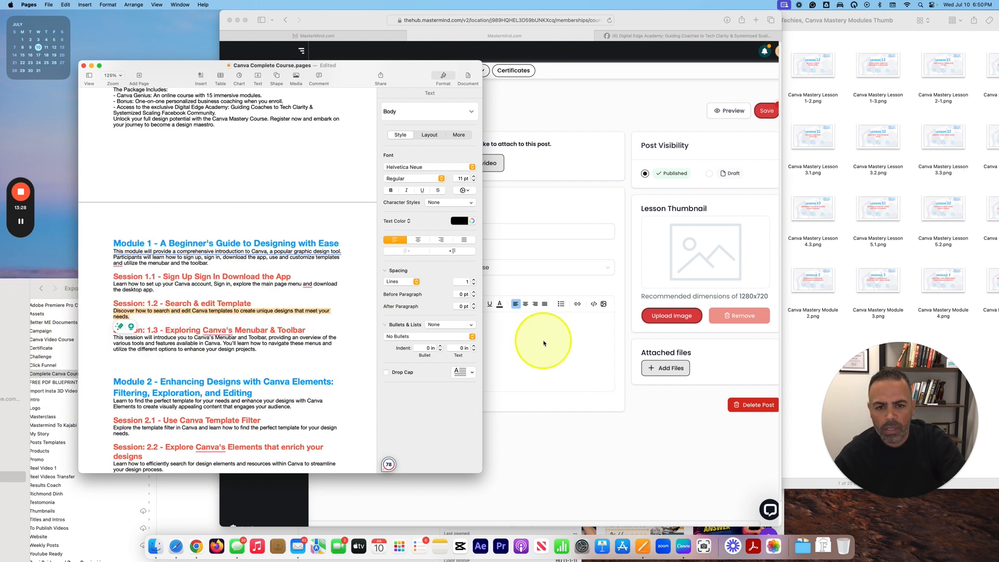
pyautogui.click(494, 352)
pyautogui.click(422, 343)
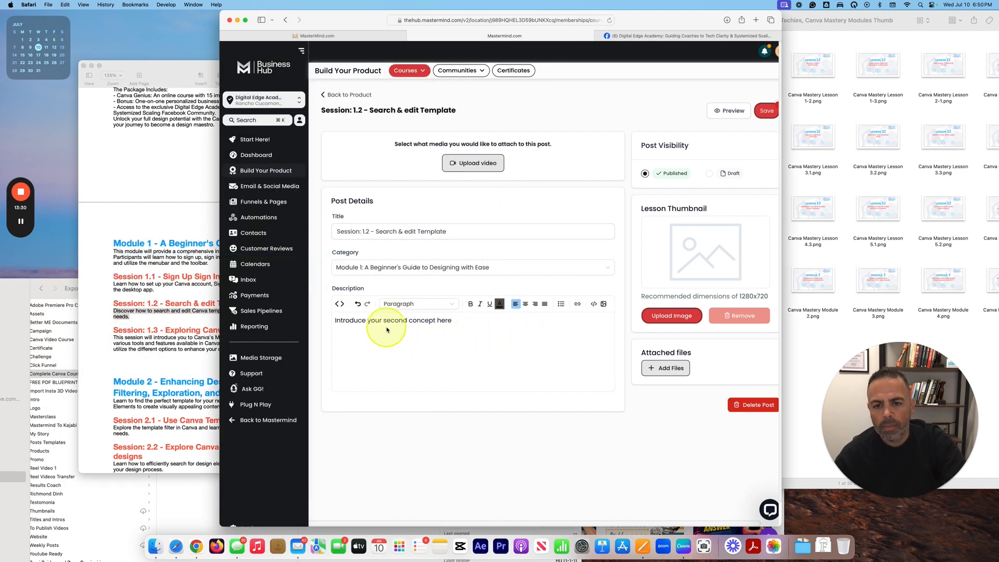
pyautogui.tripleClick(335, 321)
pyautogui.press('super+v')
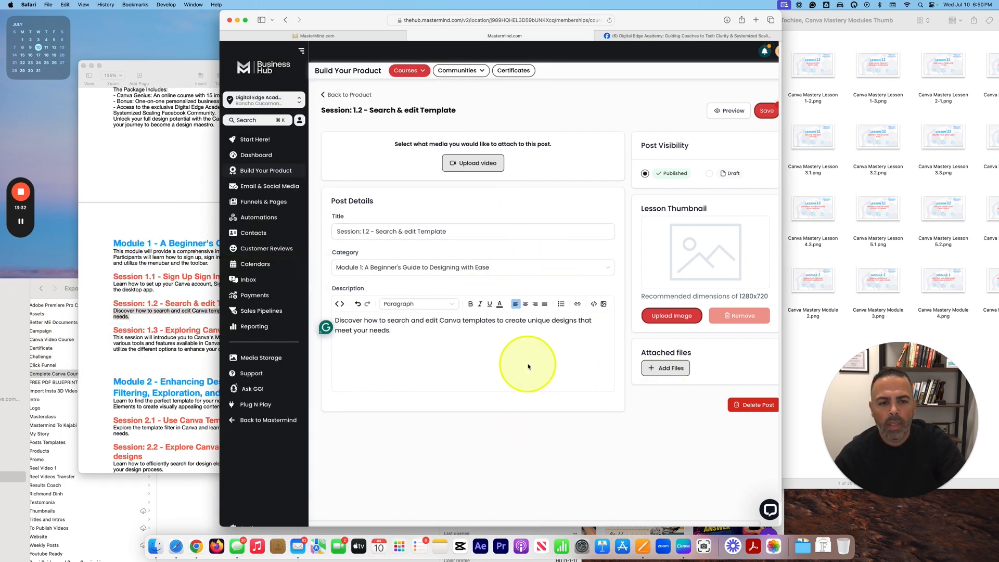
pyautogui.click(475, 163)
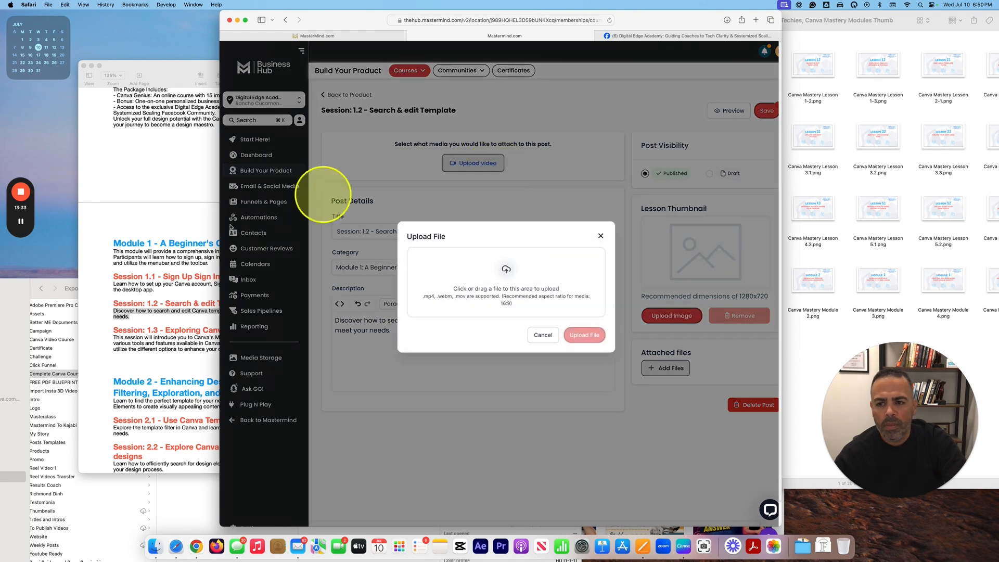
# Step: Upload '1.2 - Use & Customize Template_1.mp4' as the Session 1.2 lesson video
pyautogui.click(32, 290)
pyautogui.moveTo(34, 251); pyautogui.dragTo(59, 156)
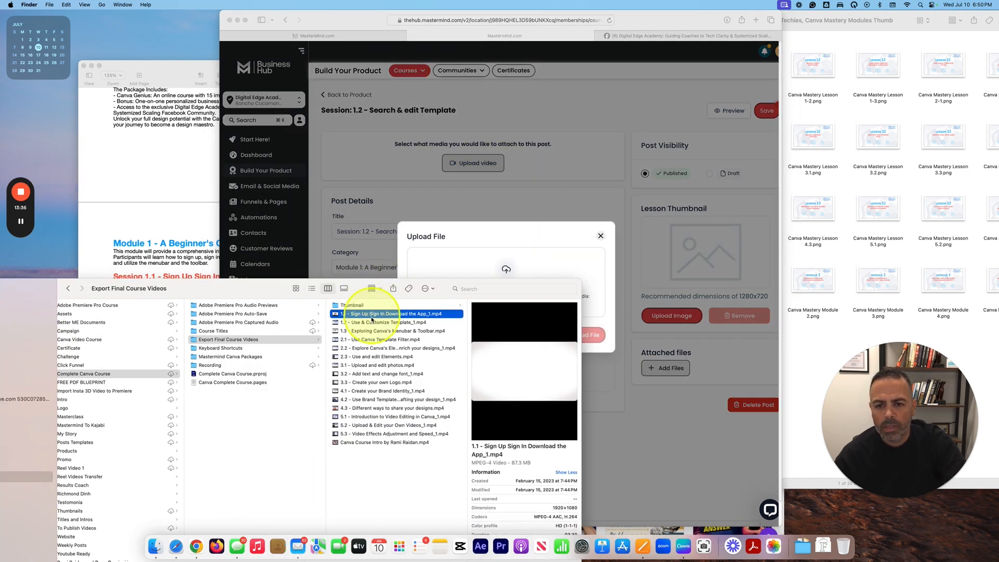
pyautogui.moveTo(367, 326); pyautogui.dragTo(546, 266)
pyautogui.click(581, 350)
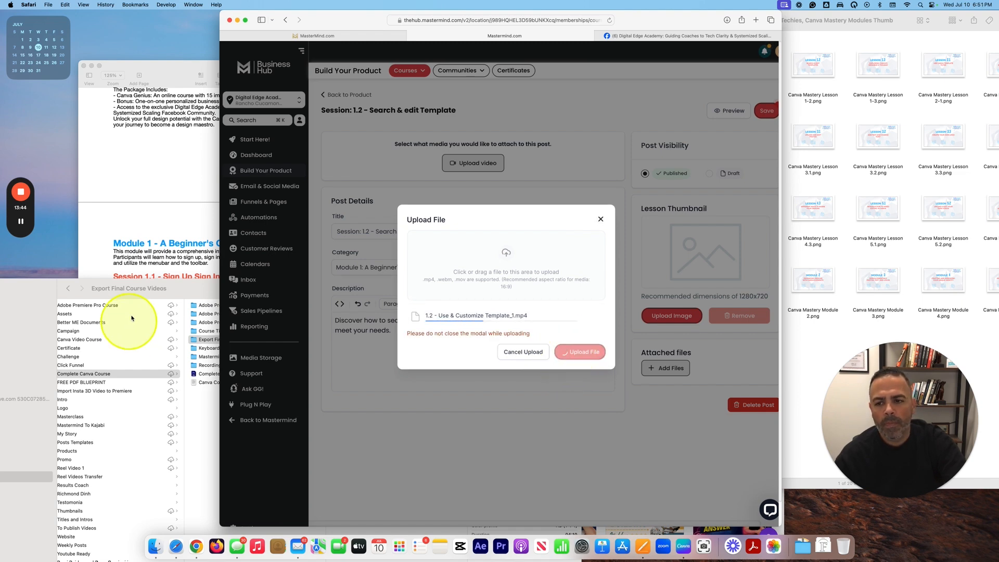
pyautogui.moveTo(174, 287); pyautogui.dragTo(232, 77)
pyautogui.moveTo(636, 462); pyautogui.dragTo(327, 492)
pyautogui.hscroll(5, 234, 374)
pyautogui.moveTo(110, 73); pyautogui.dragTo(96, 50)
pyautogui.hscroll(-3, 214, 200)
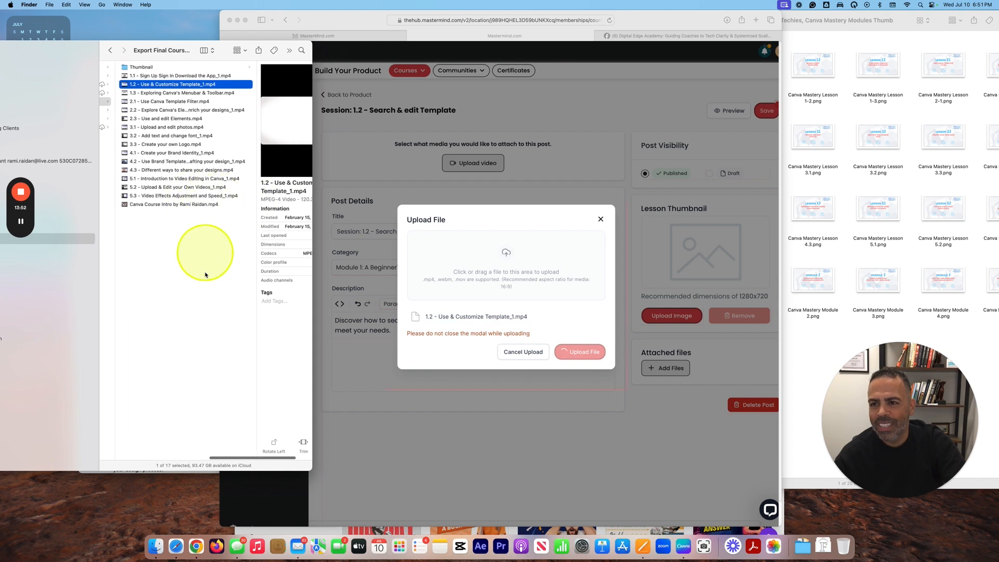
pyautogui.press('super+Tab')
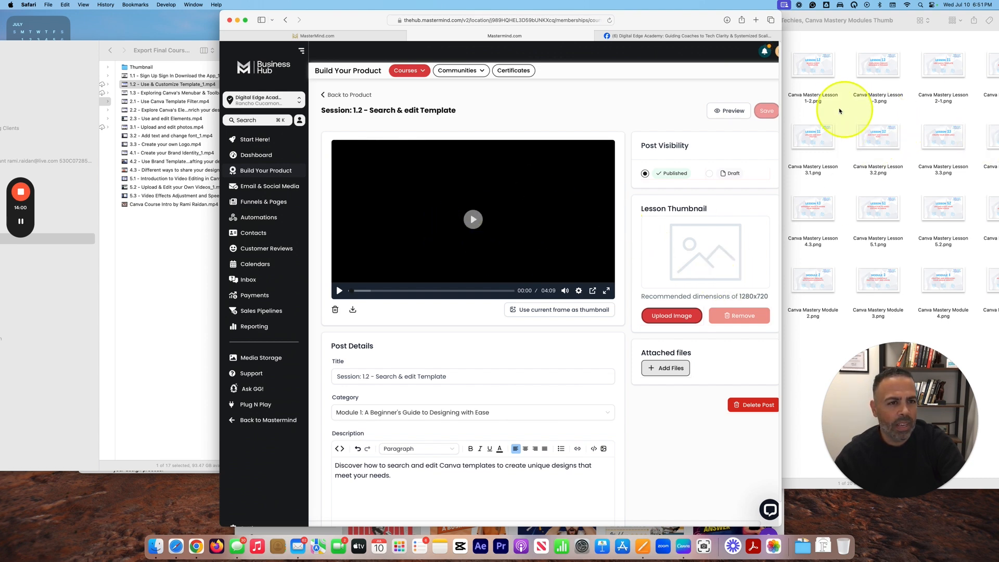
# Step: Preview the Canva Mastery Lesson 1-2.png image in the thumbnails folder
pyautogui.click(845, 112)
pyautogui.press('space')
pyautogui.press('space')
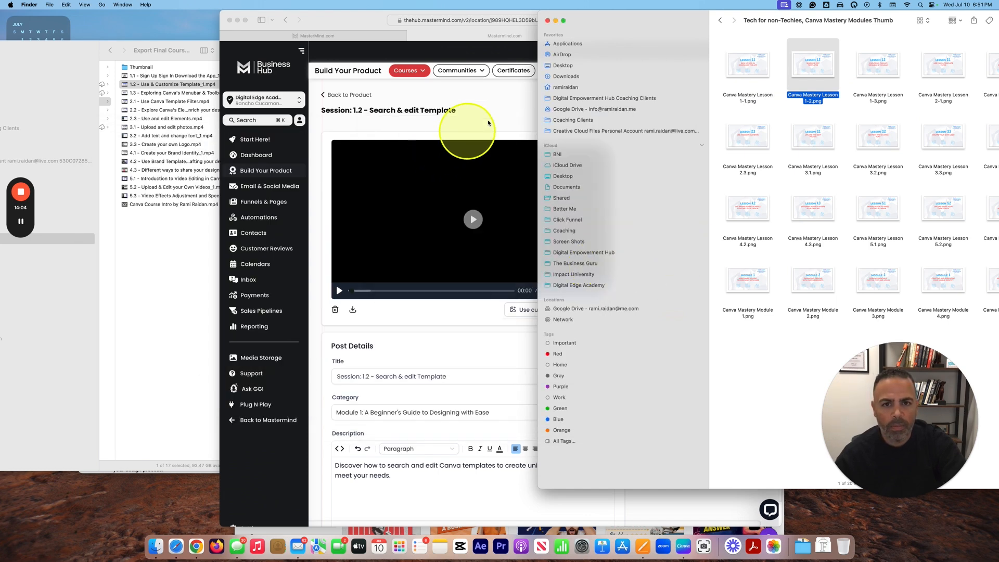
pyautogui.click(442, 143)
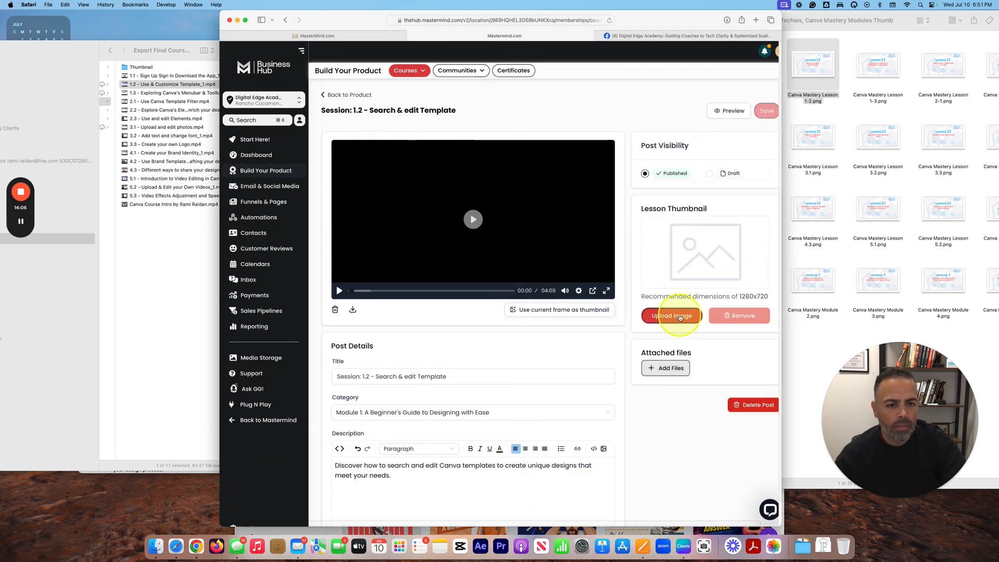
# Step: Upload Canva Mastery Lesson 1-2.png as the Session 1.2 lesson thumbnail
pyautogui.click(671, 315)
pyautogui.click(885, 82)
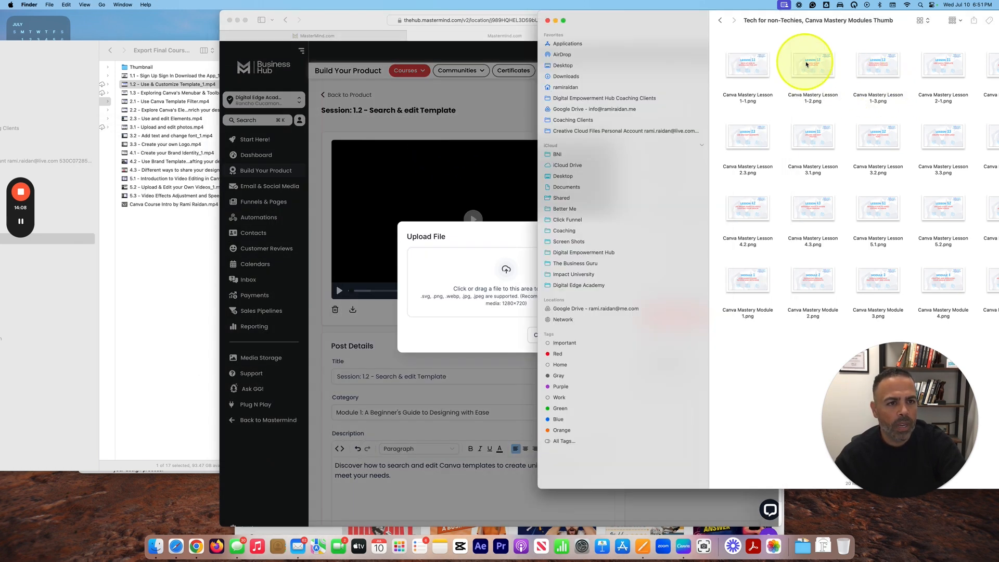
pyautogui.moveTo(481, 276); pyautogui.dragTo(481, 274)
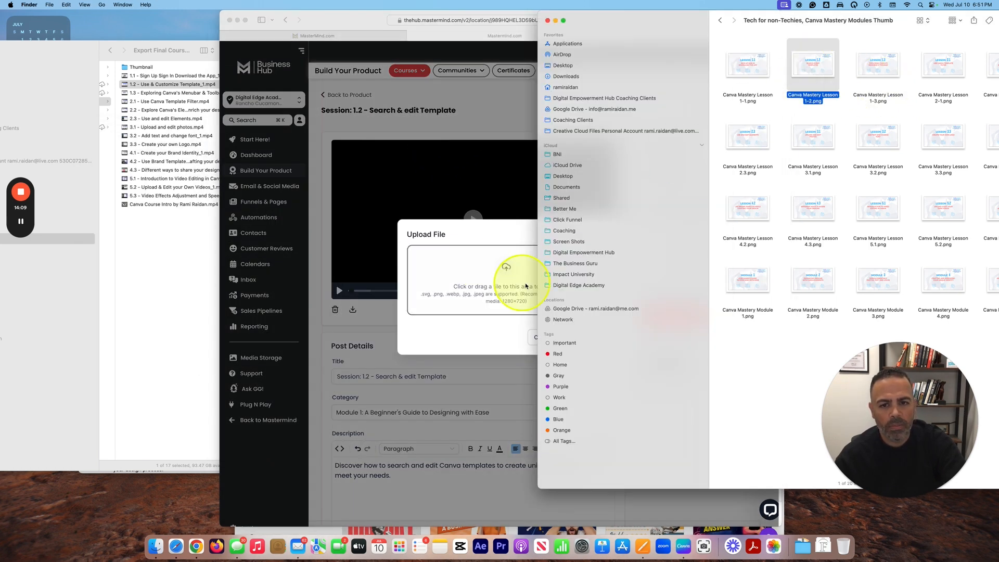
pyautogui.click(470, 252)
pyautogui.click(586, 348)
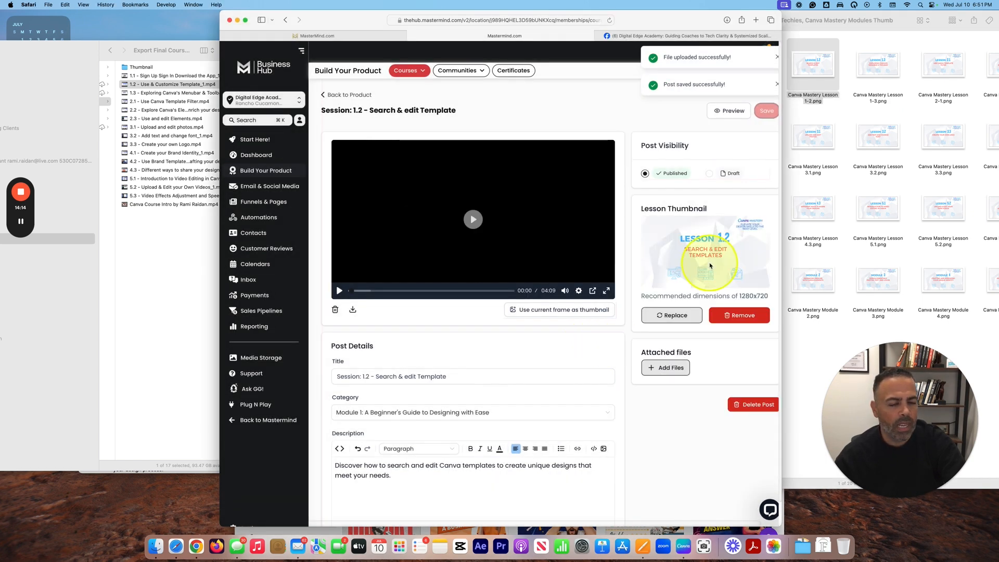
pyautogui.scroll(-1, 710, 265)
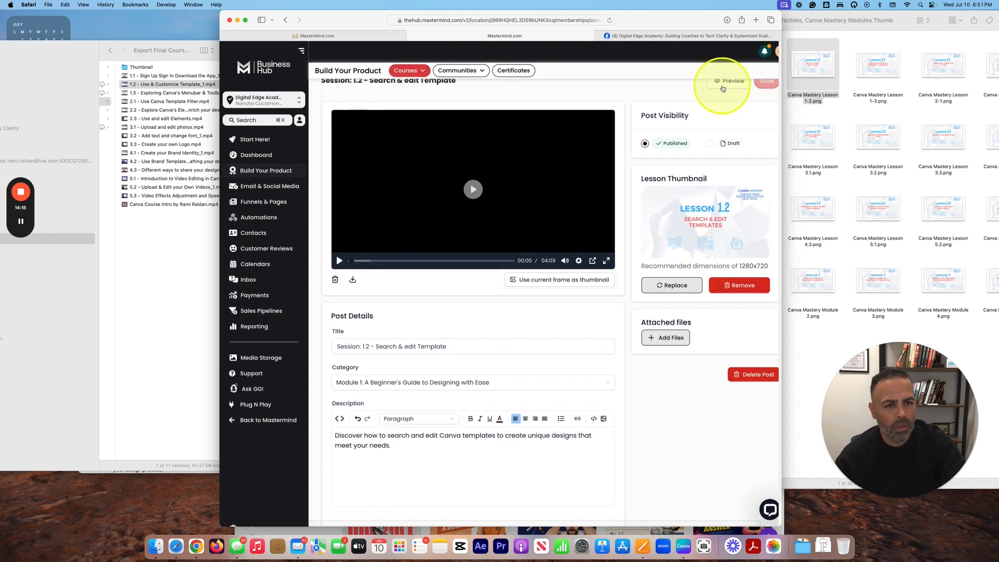
pyautogui.click(723, 83)
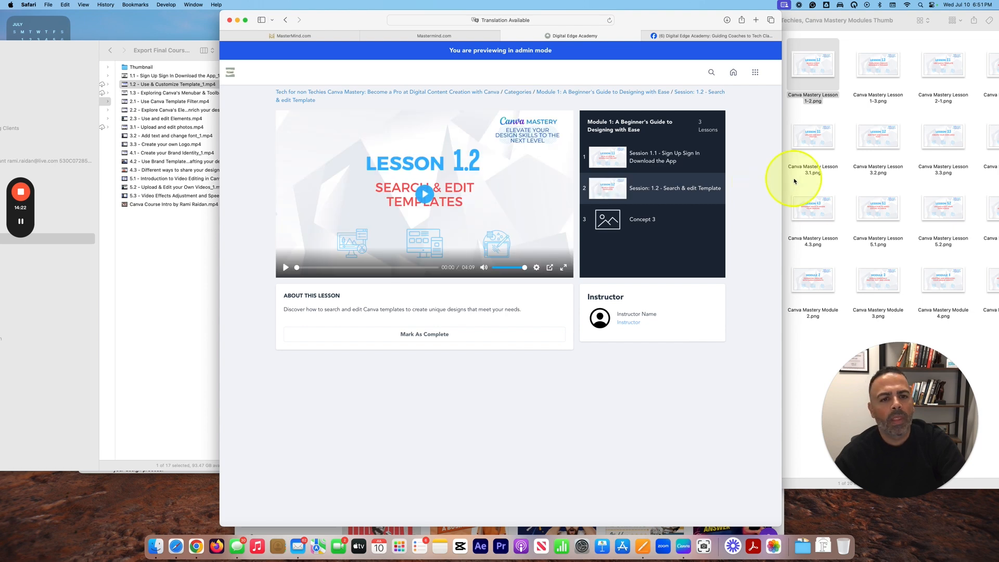
pyautogui.click(617, 162)
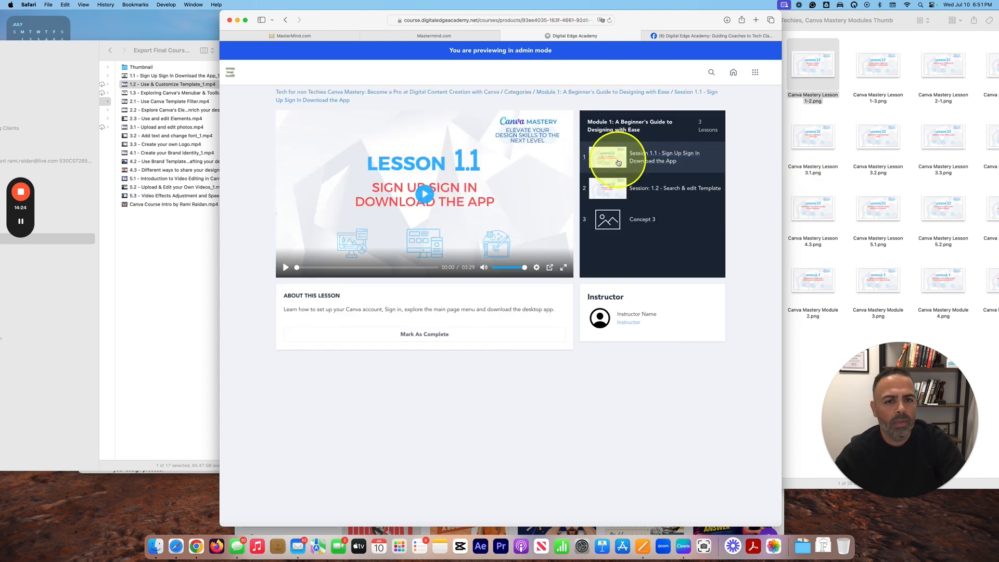
pyautogui.click(620, 191)
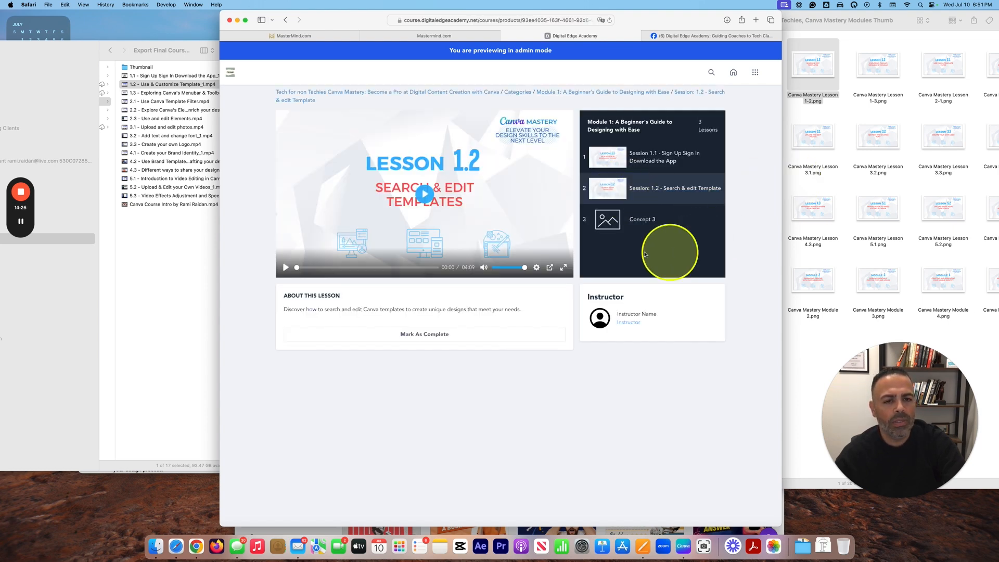
pyautogui.click(504, 35)
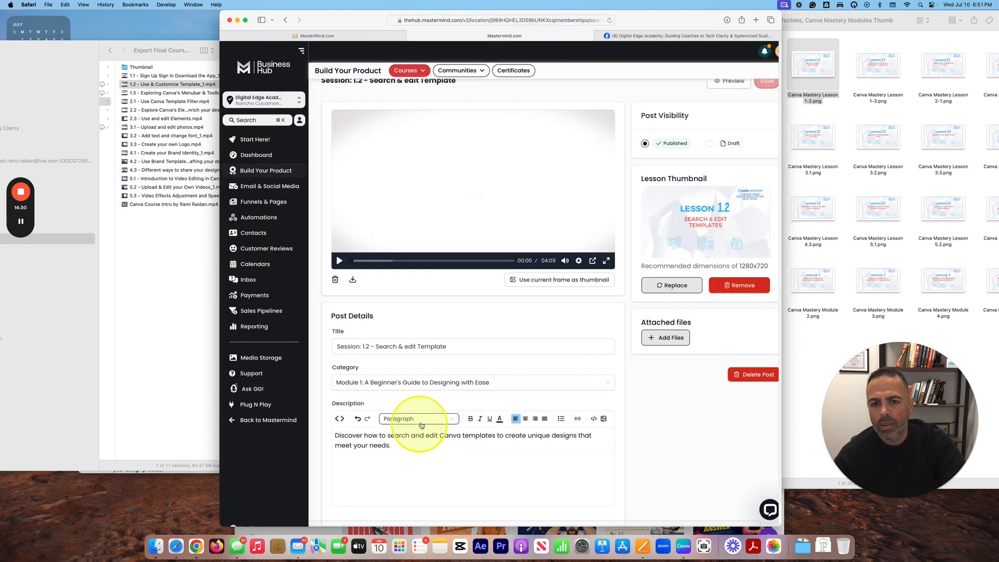
pyautogui.scroll(-2, 511, 371)
pyautogui.scroll(2, 511, 370)
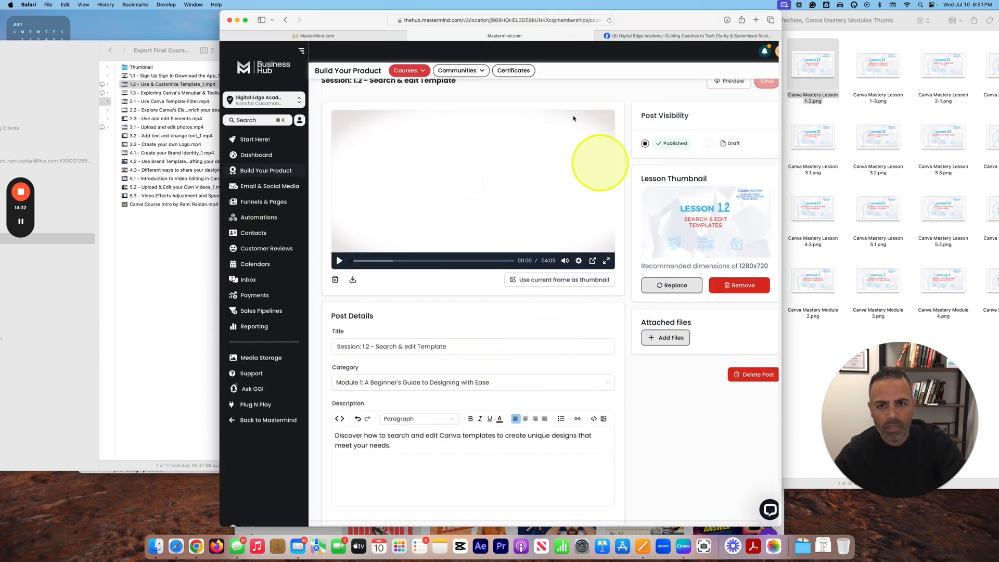
pyautogui.scroll(1, 468, 141)
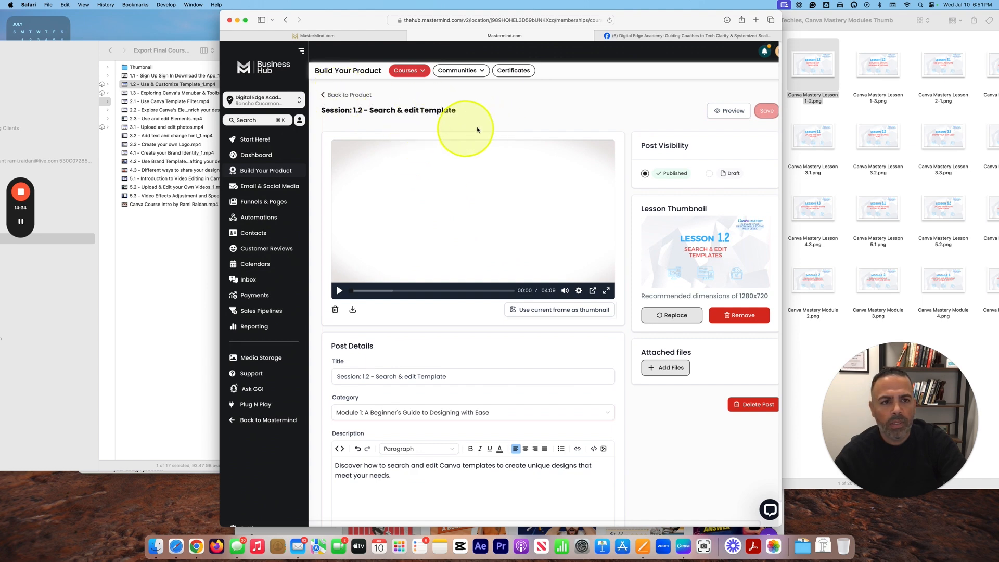
pyautogui.click(356, 97)
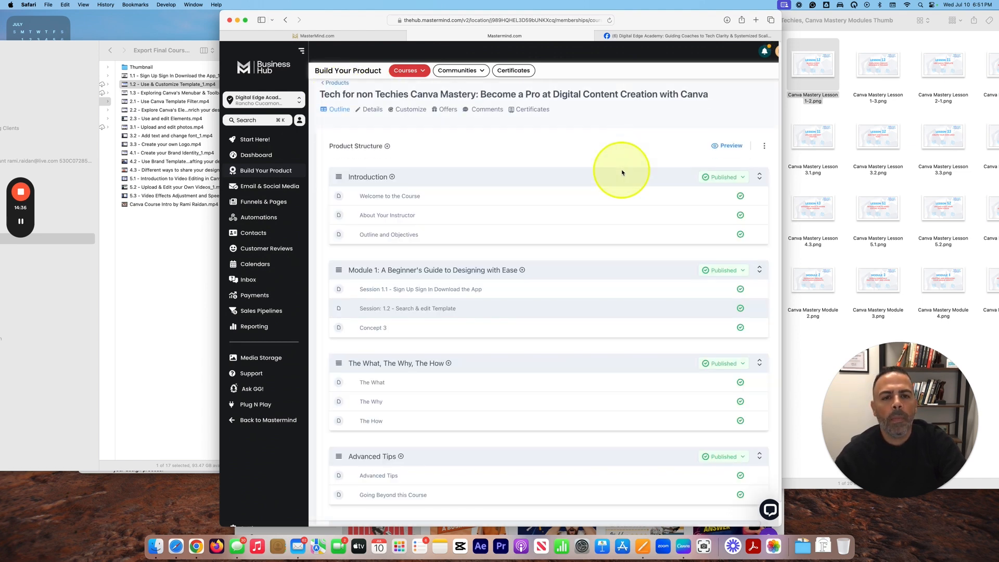
# Step: Open the Tech for non Techies Canva Mastery product from Products and go to its Details tab
pyautogui.click(346, 83)
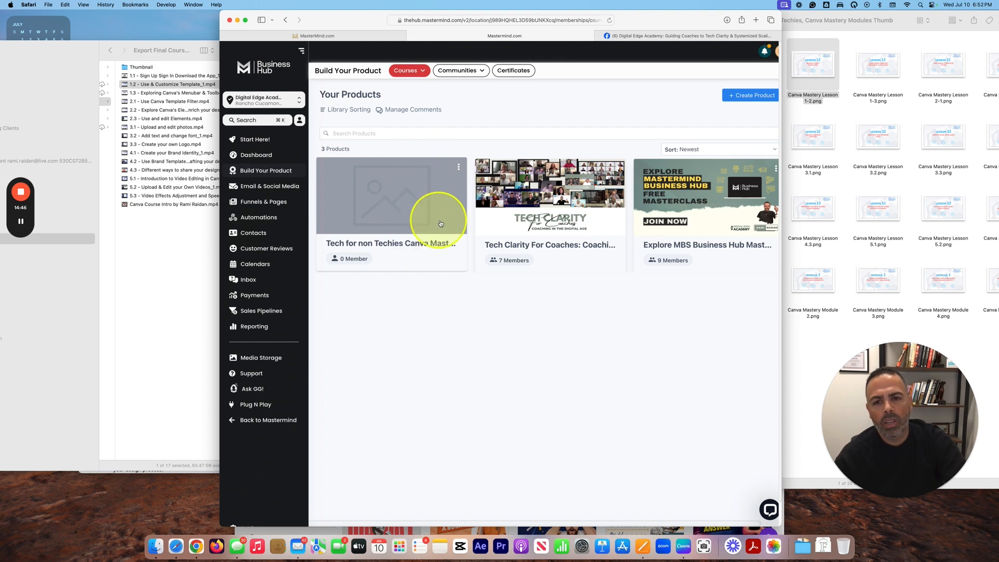
pyautogui.click(448, 167)
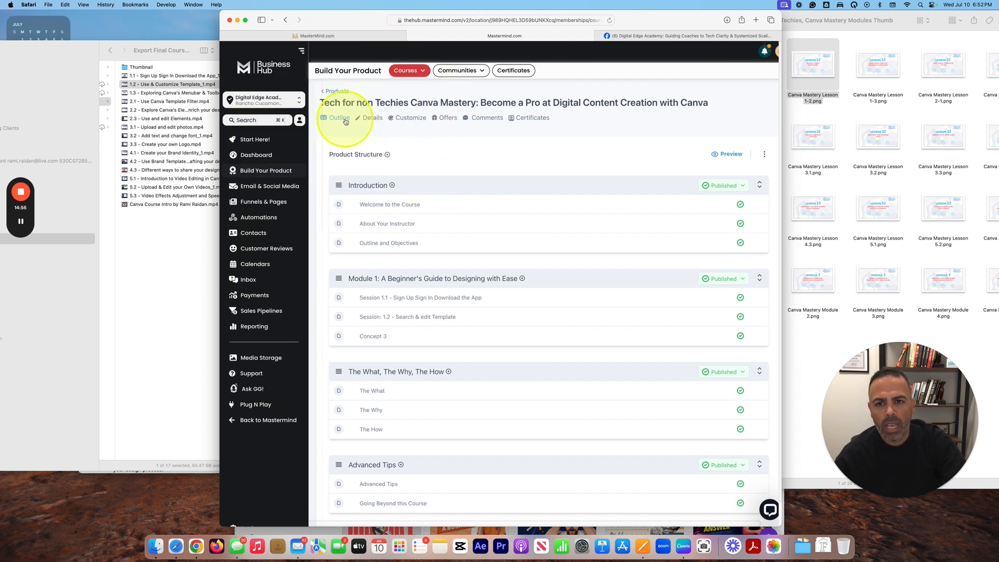
pyautogui.scroll(-1, 446, 200)
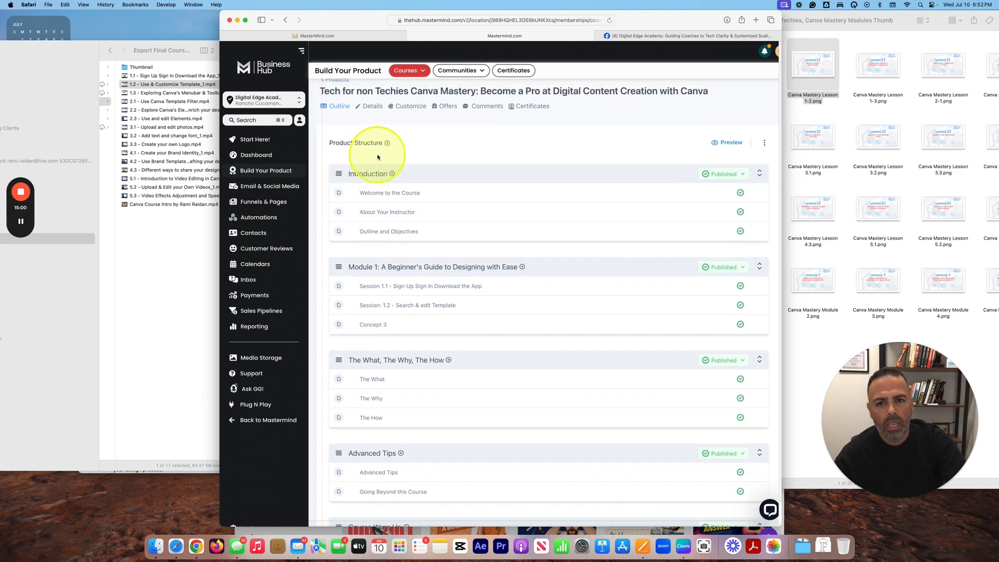
pyautogui.scroll(-1, 445, 196)
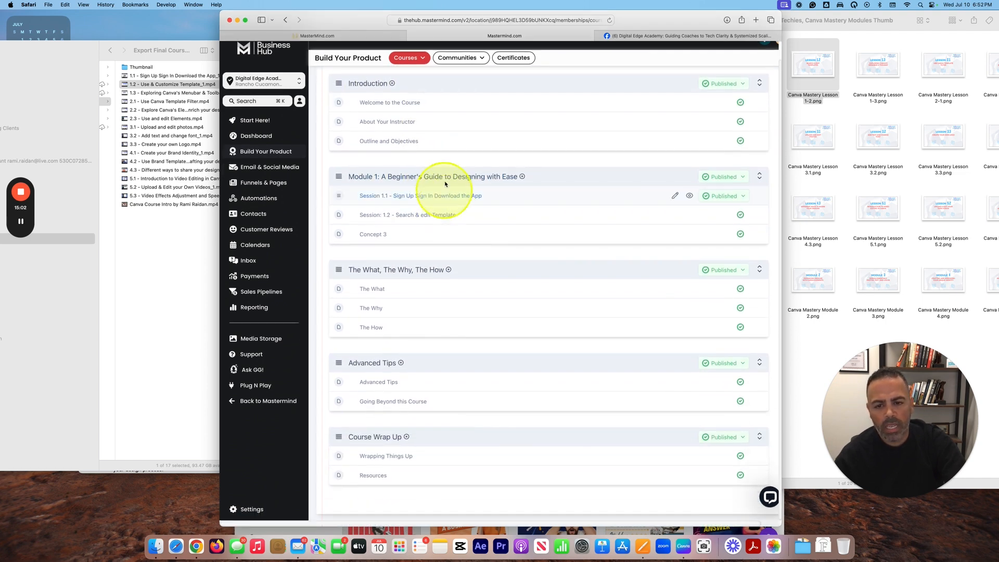
pyautogui.scroll(1, 455, 281)
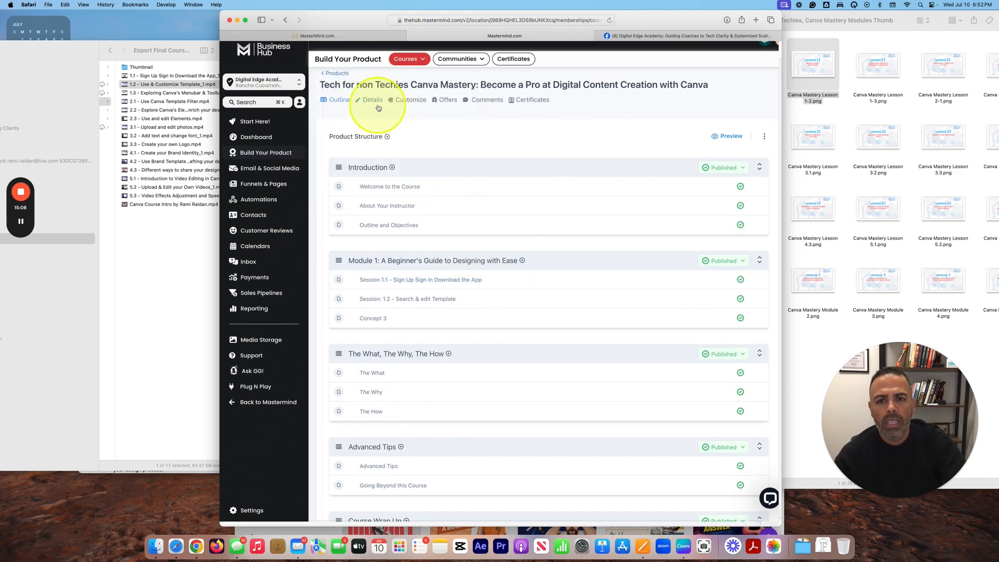
pyautogui.click(372, 101)
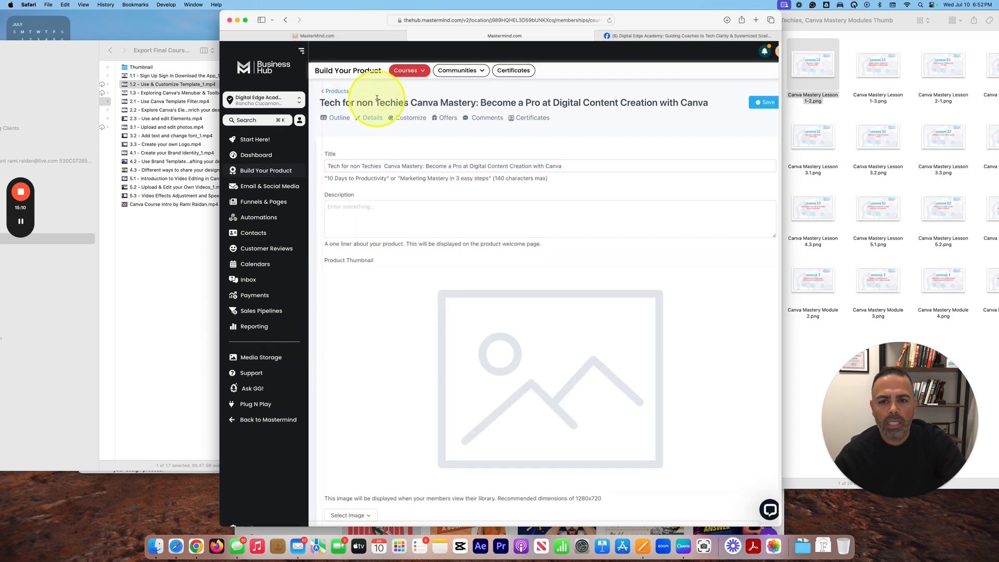
pyautogui.click(494, 166)
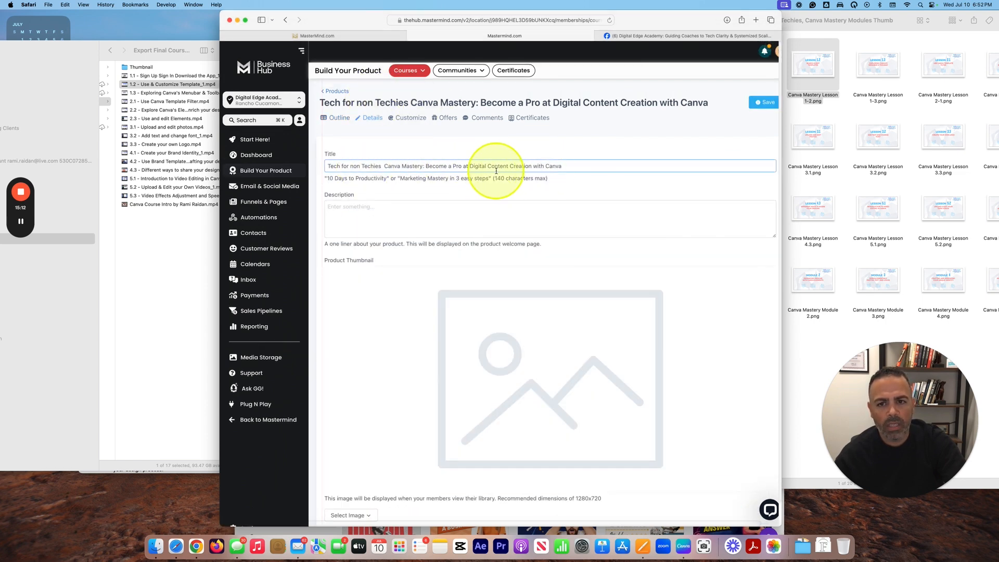
pyautogui.click(466, 212)
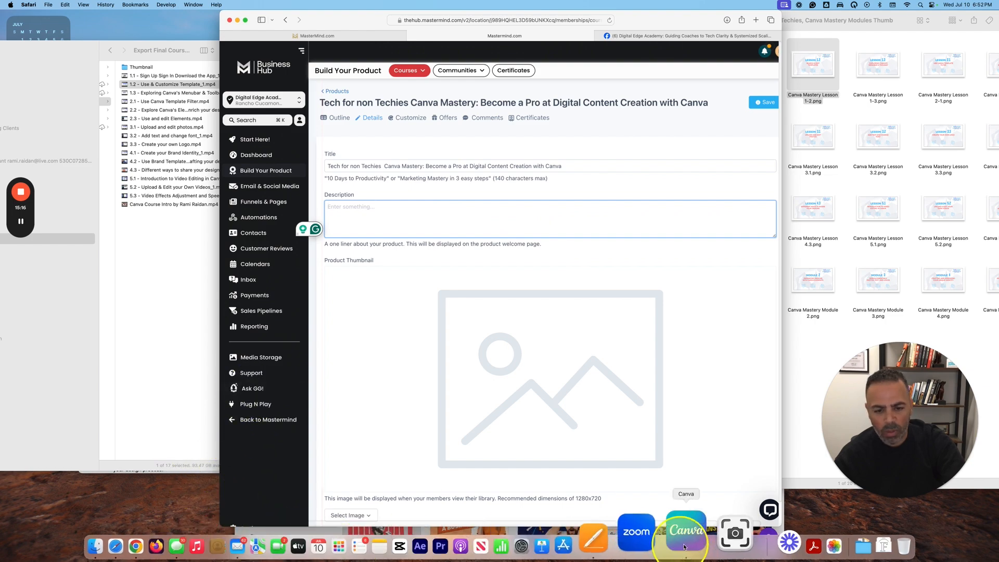
pyautogui.click(604, 535)
pyautogui.scroll(10, 105, 171)
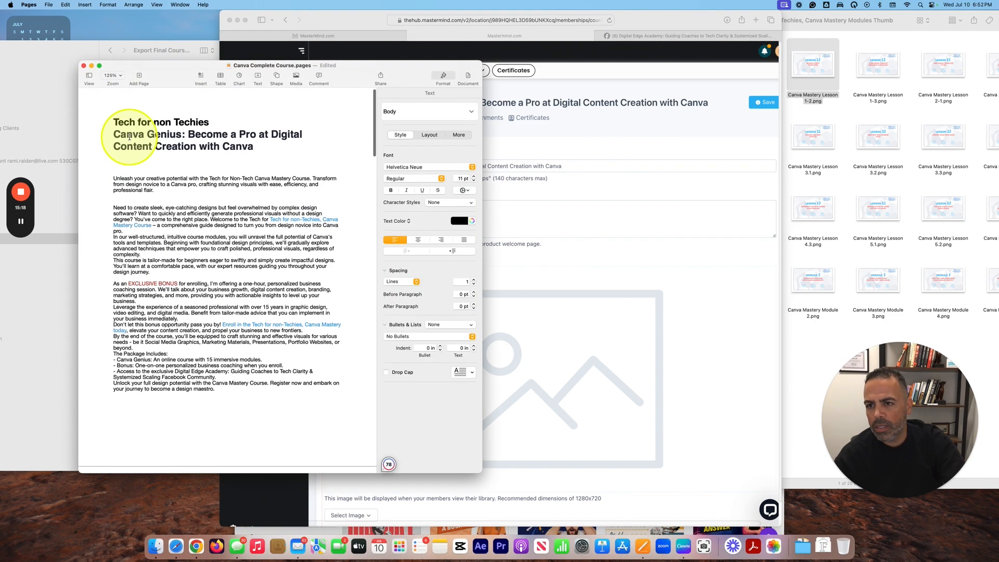
pyautogui.click(105, 171)
pyautogui.moveTo(110, 204); pyautogui.dragTo(264, 385)
pyautogui.press('super+v')
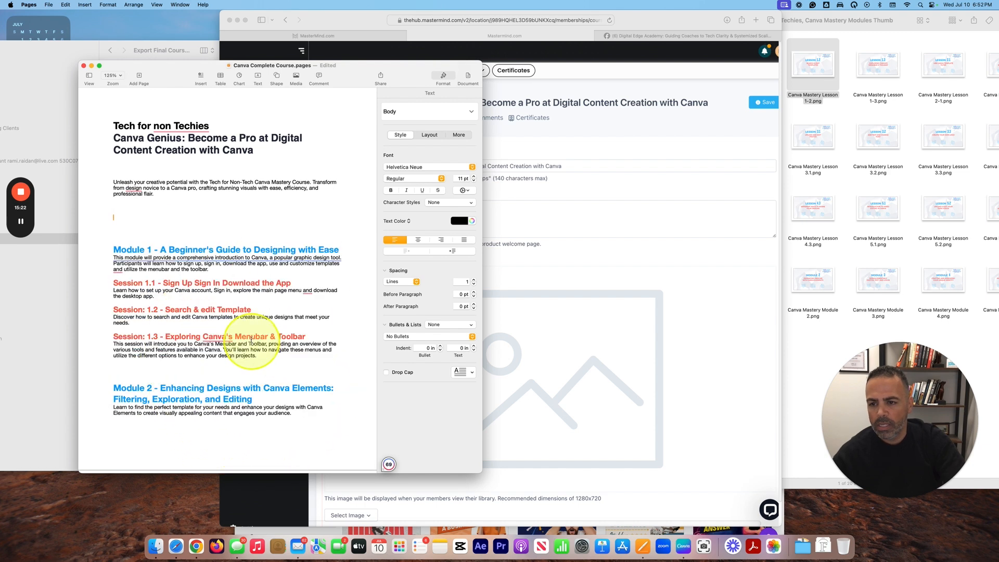
pyautogui.press('super+z')
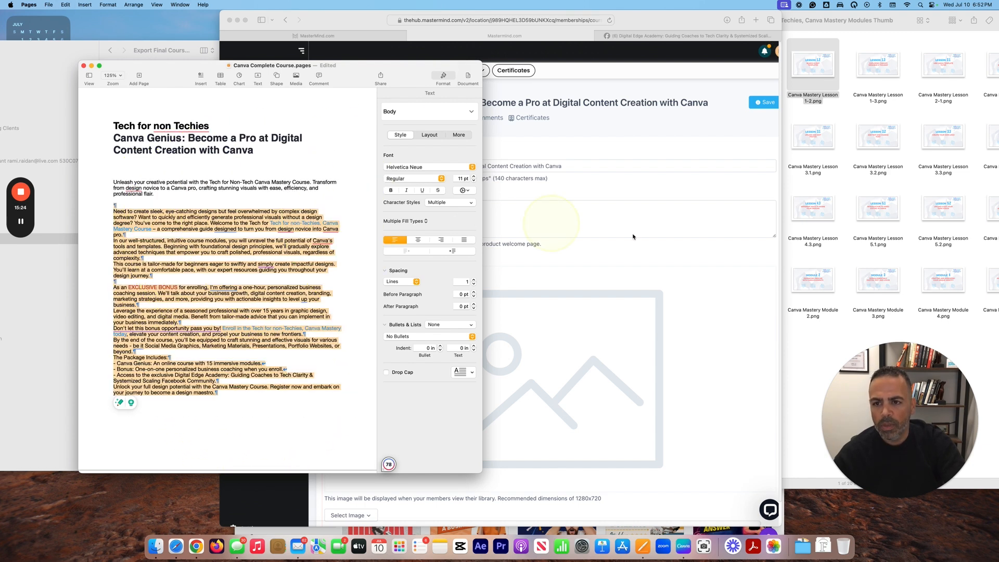
pyautogui.click(567, 206)
pyautogui.press('super+v')
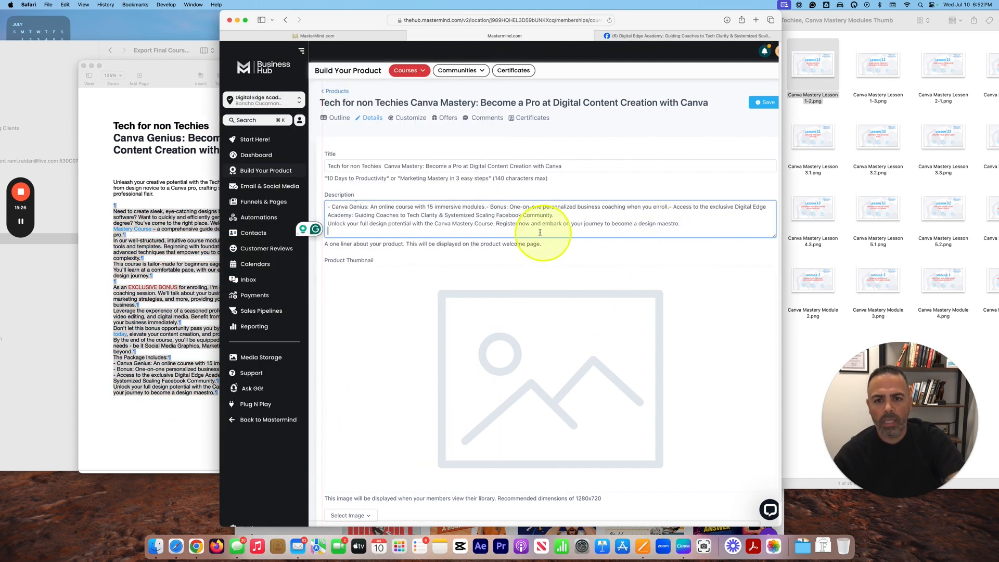
pyautogui.scroll(-3, 551, 218)
pyautogui.scroll(4, 541, 230)
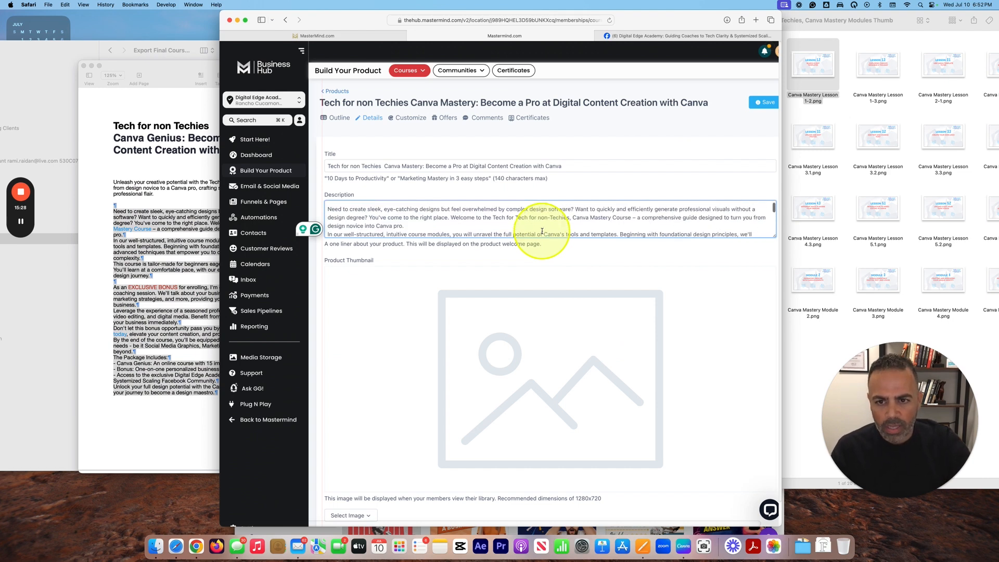
pyautogui.scroll(-3, 516, 213)
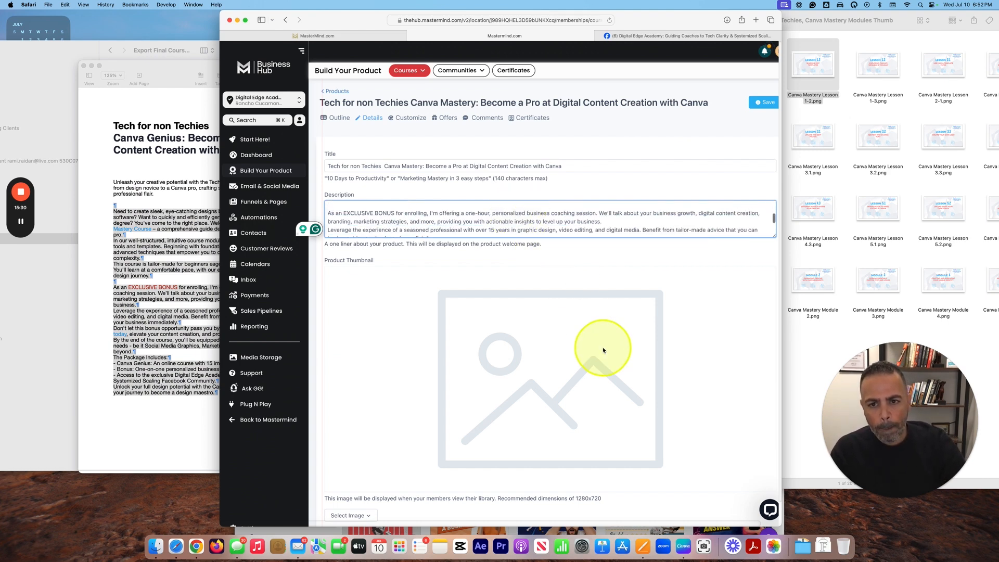
pyautogui.scroll(-3, 550, 359)
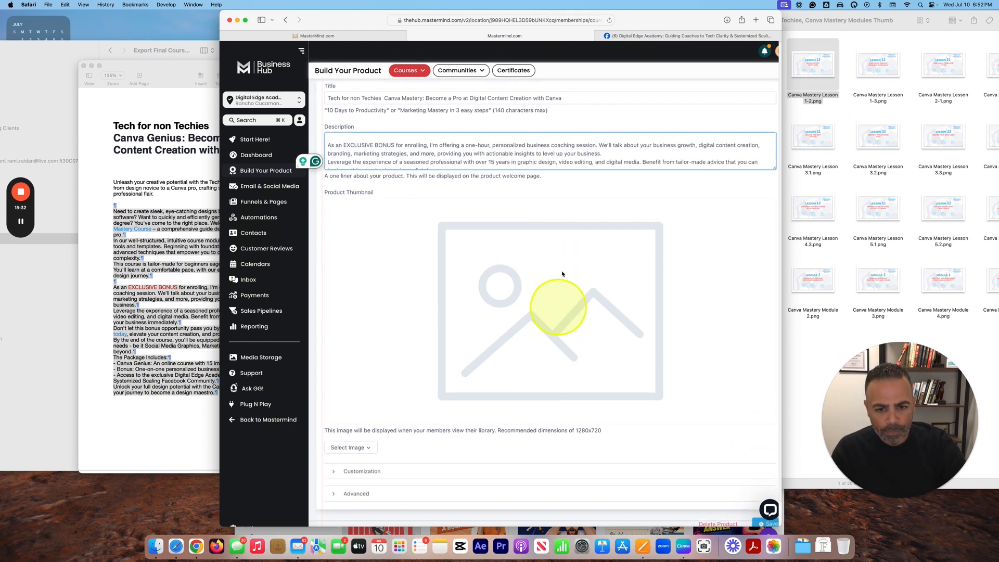
pyautogui.click(329, 410)
pyautogui.click(364, 453)
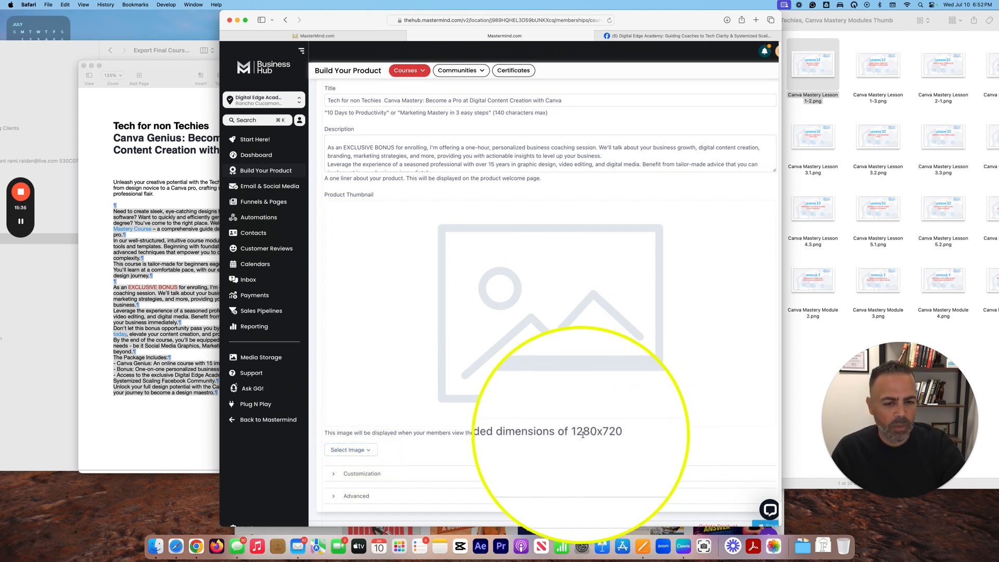
# Step: Download only page 1 of the Canva Mastery thumbnail design as a PNG
pyautogui.click(683, 546)
pyautogui.click(399, 38)
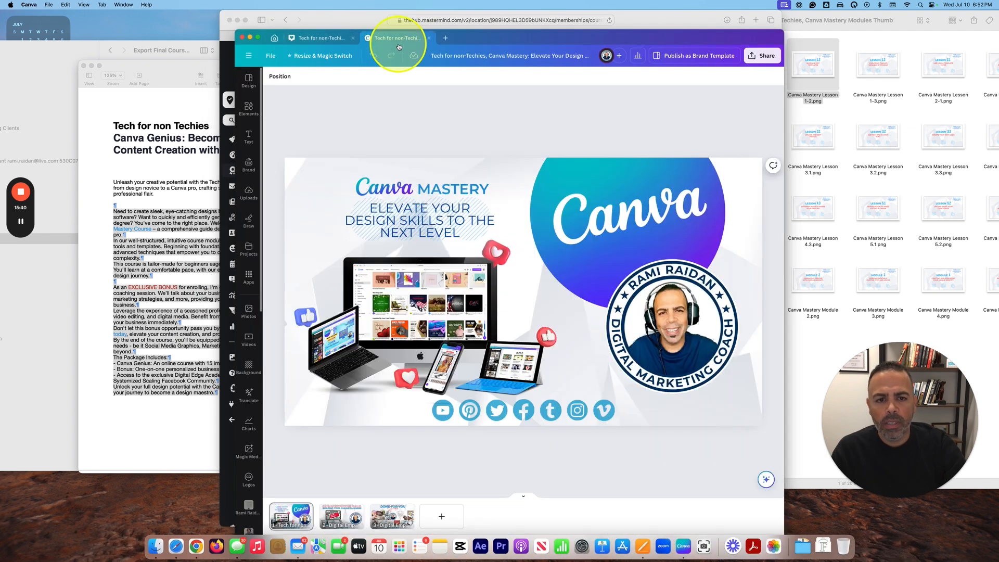
pyautogui.click(757, 57)
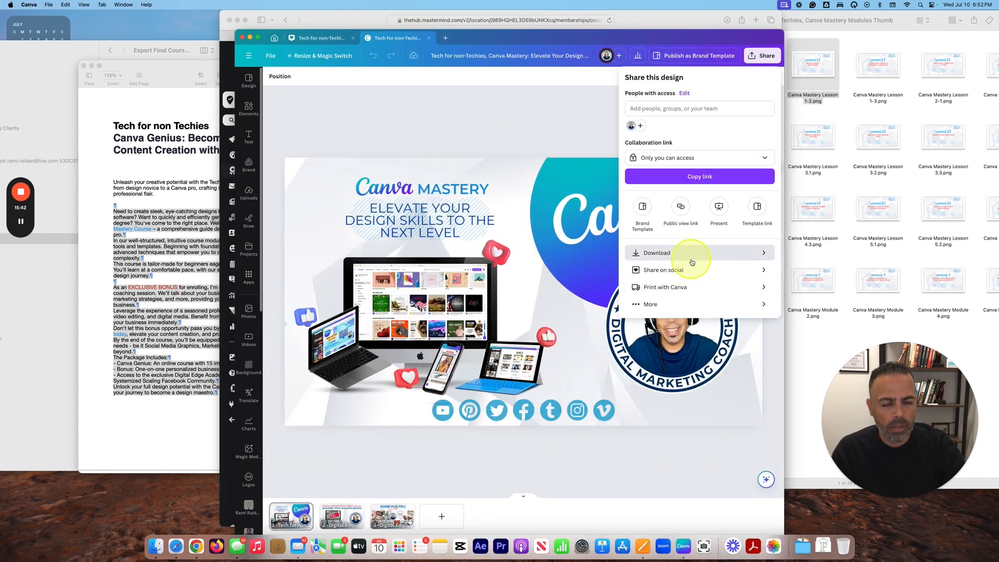
pyautogui.click(693, 259)
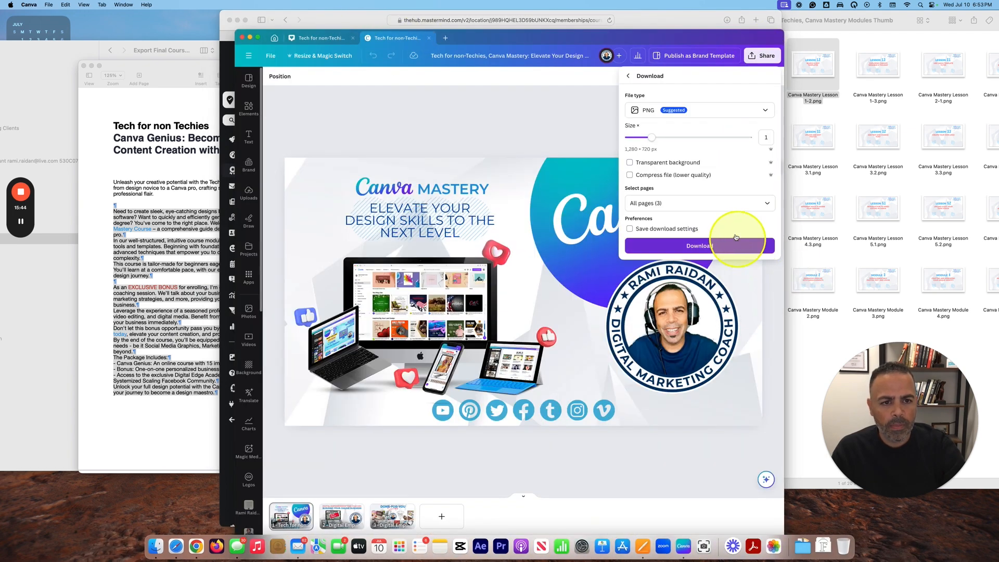
pyautogui.click(767, 203)
pyautogui.click(767, 244)
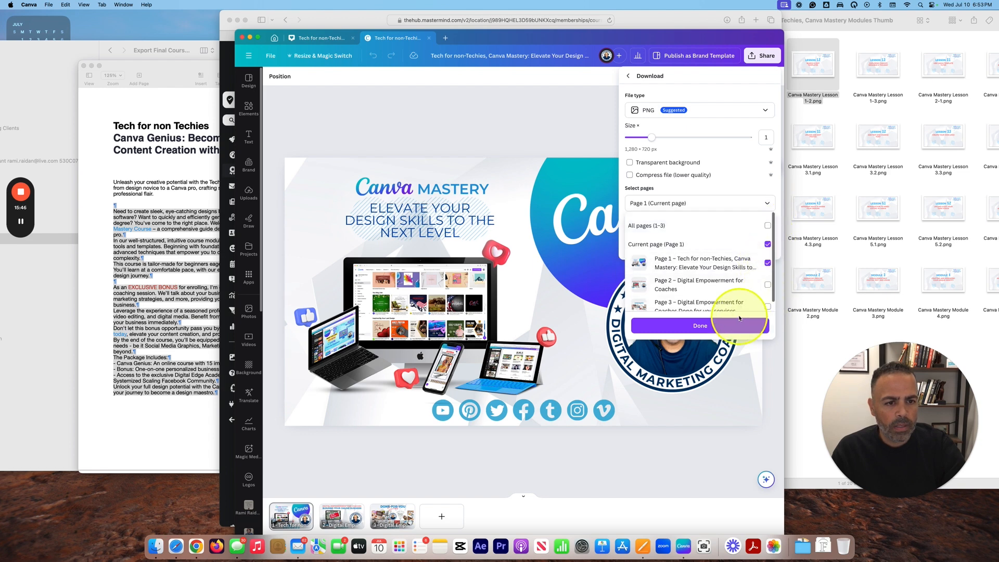
pyautogui.click(736, 318)
pyautogui.click(745, 245)
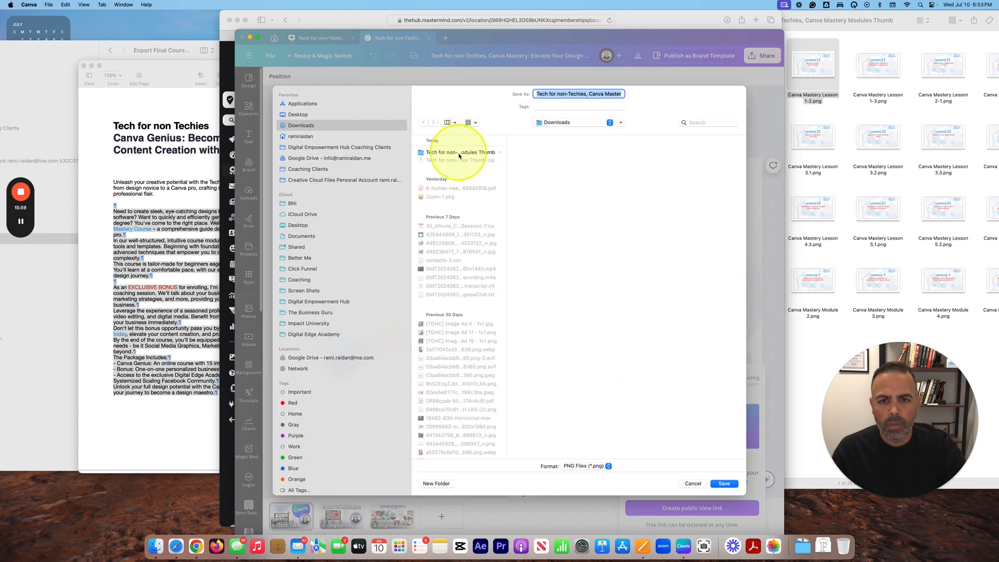
# Step: Save the PNG into the course thumbnails folder and minimize Canva
pyautogui.click(459, 153)
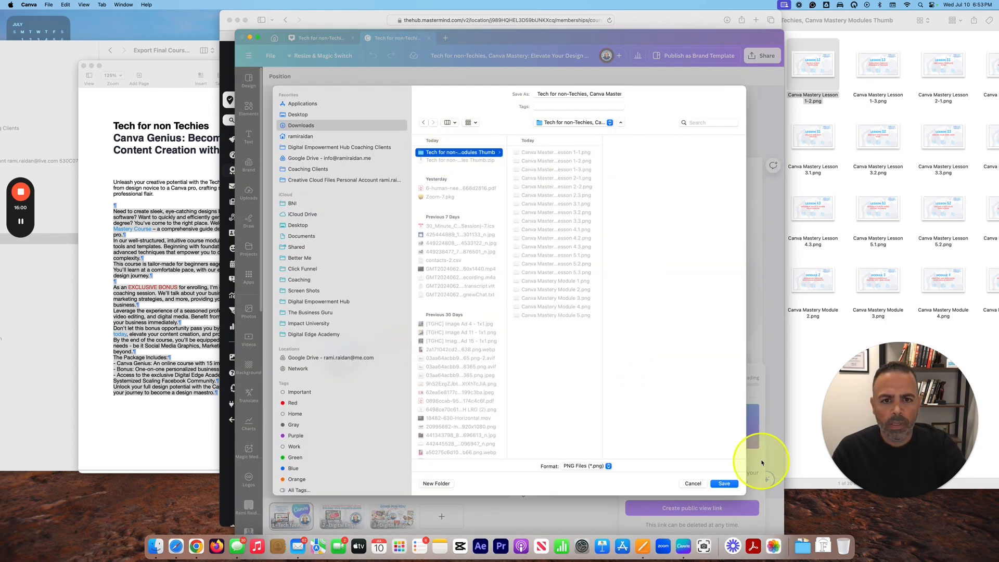
pyautogui.click(724, 483)
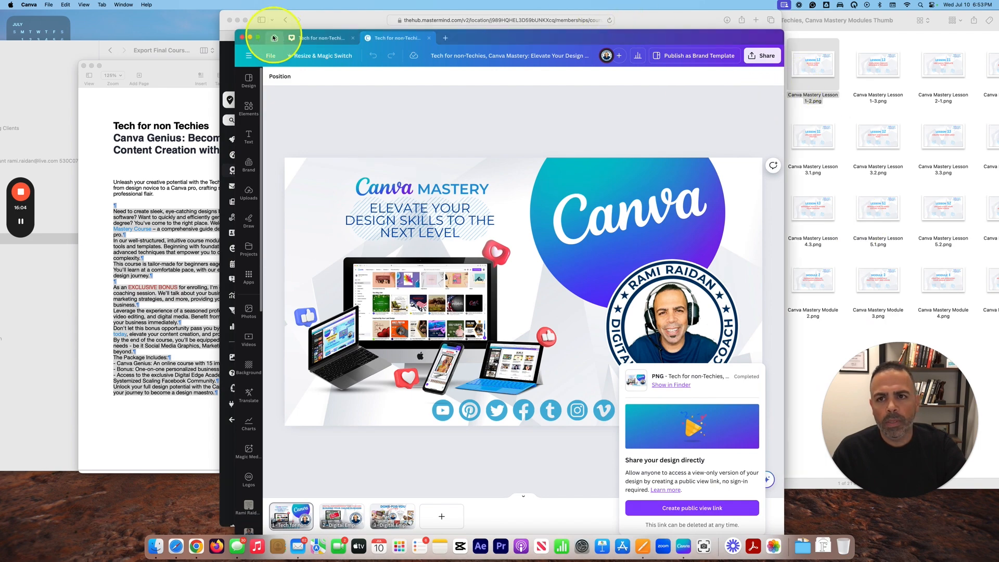
pyautogui.click(251, 39)
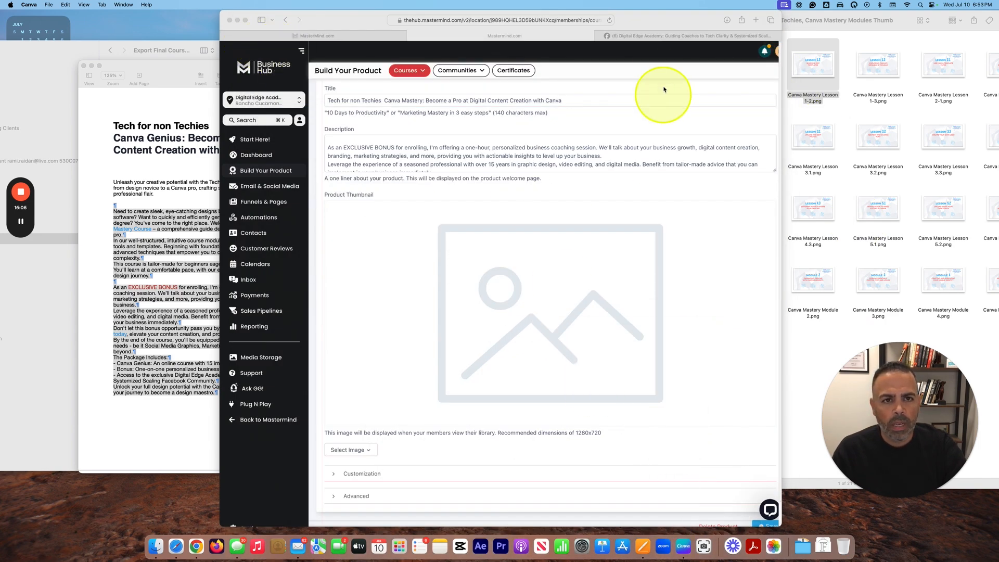
# Step: Upload the exported Canva Mastery PNG as the product thumbnail, then expand Advanced settings
pyautogui.moveTo(655, 23); pyautogui.dragTo(590, 23)
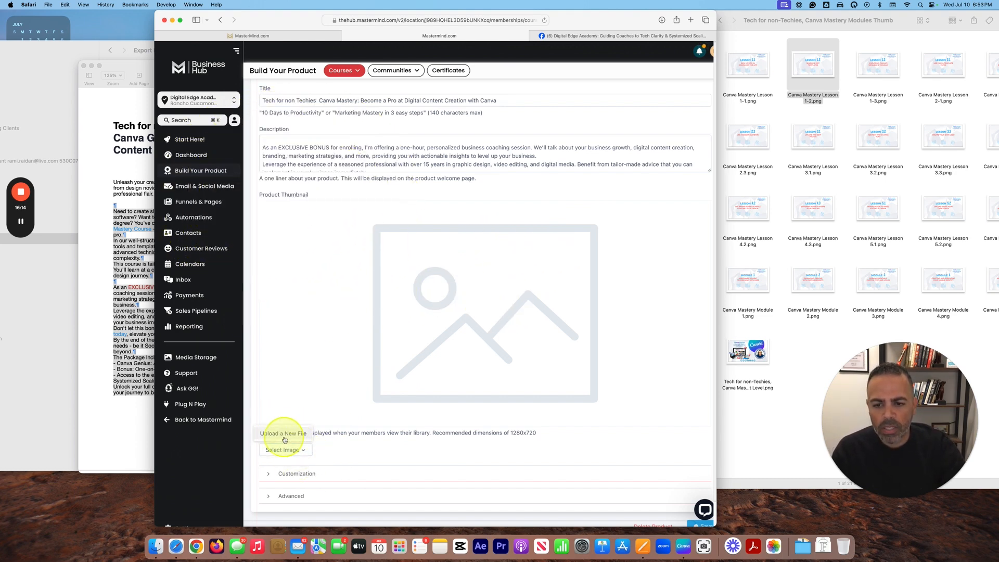
pyautogui.click(285, 438)
pyautogui.click(806, 368)
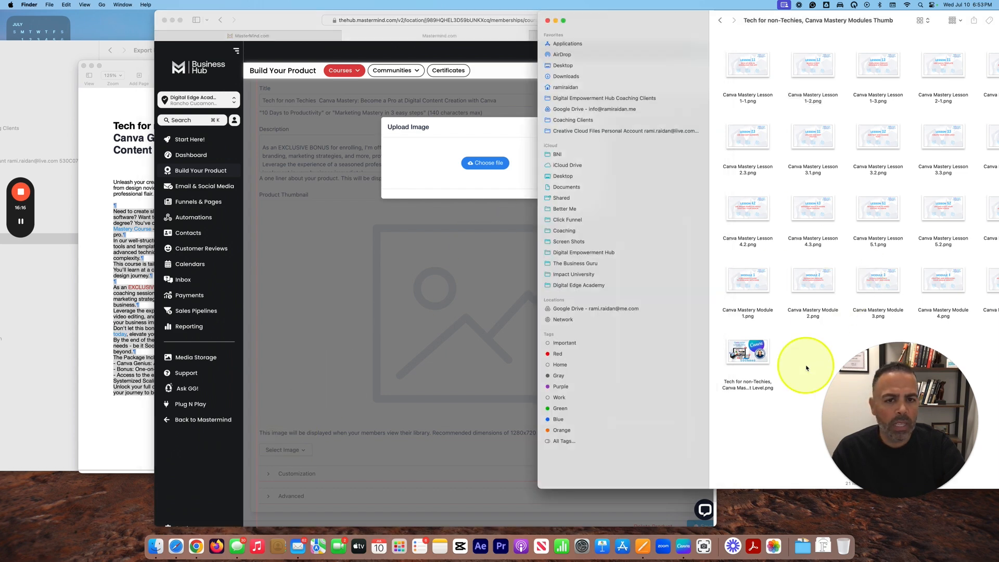
pyautogui.click(489, 167)
pyautogui.click(491, 166)
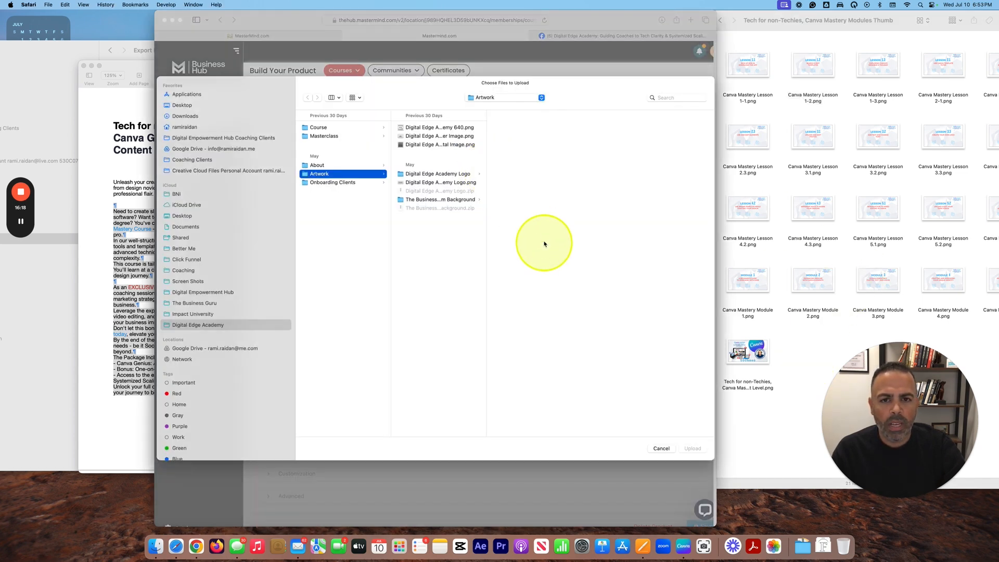
pyautogui.click(748, 353)
pyautogui.moveTo(747, 354); pyautogui.dragTo(431, 299)
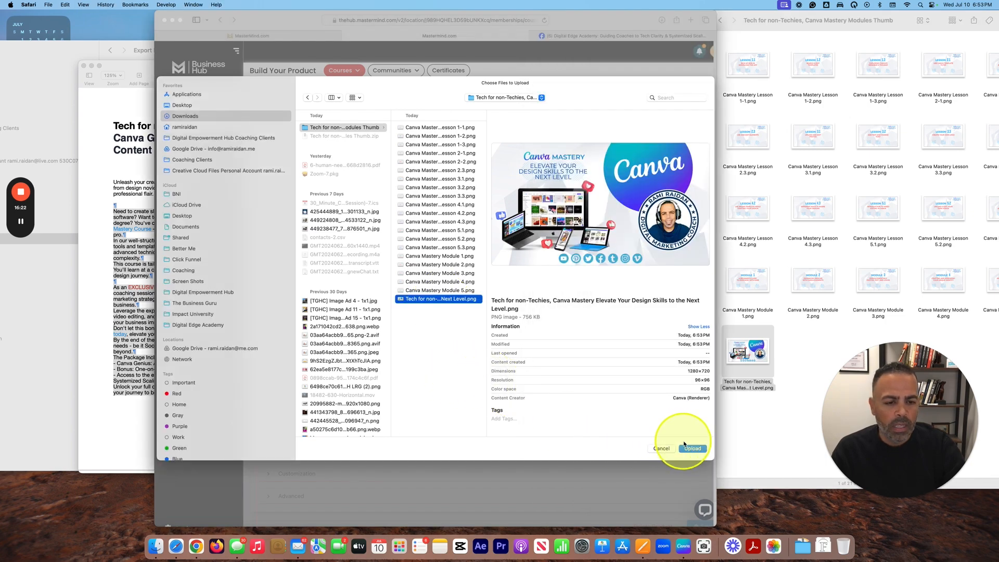
pyautogui.click(692, 448)
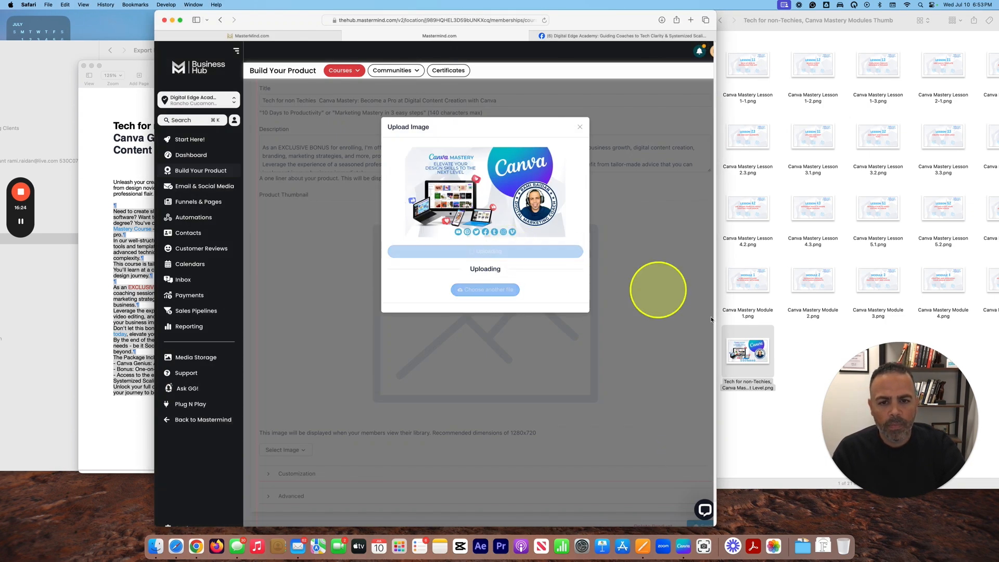
pyautogui.scroll(-2, 565, 342)
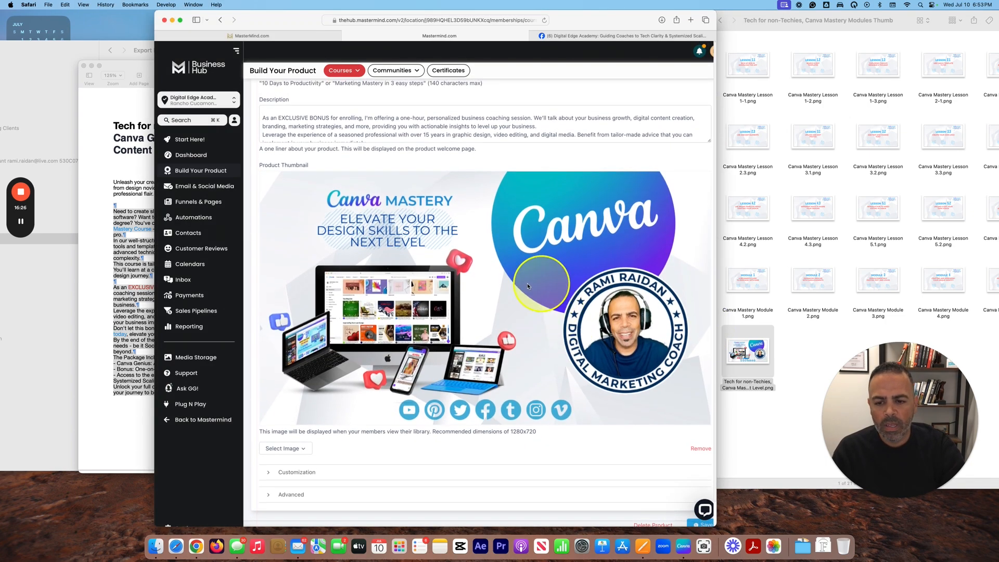
pyautogui.click(289, 494)
pyautogui.scroll(-10, 334, 454)
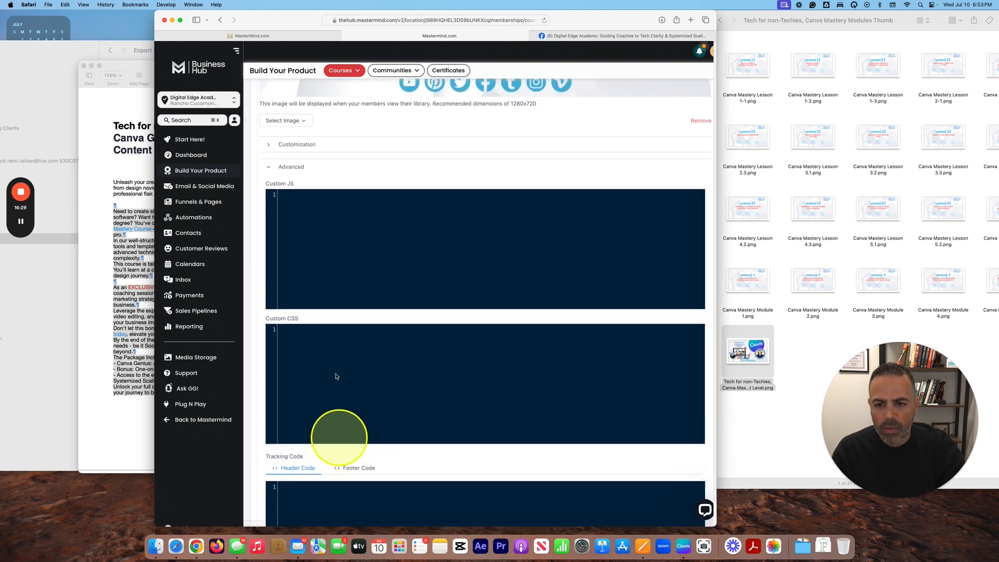
# Step: Expand Customization and enter the instructor's name and the title 'Digital Marketing Specialist'
pyautogui.click(271, 146)
pyautogui.scroll(-1, 334, 234)
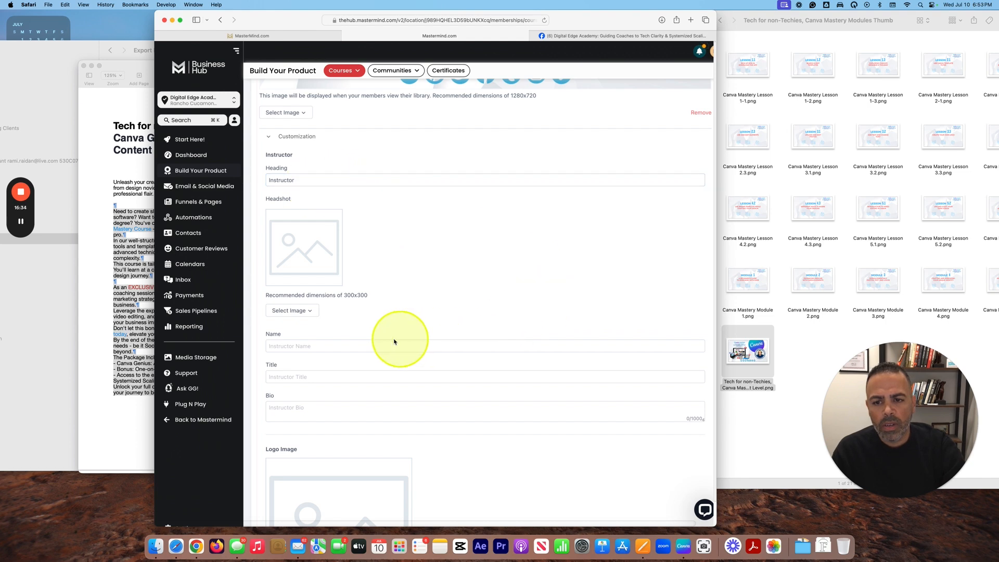
pyautogui.click(312, 346)
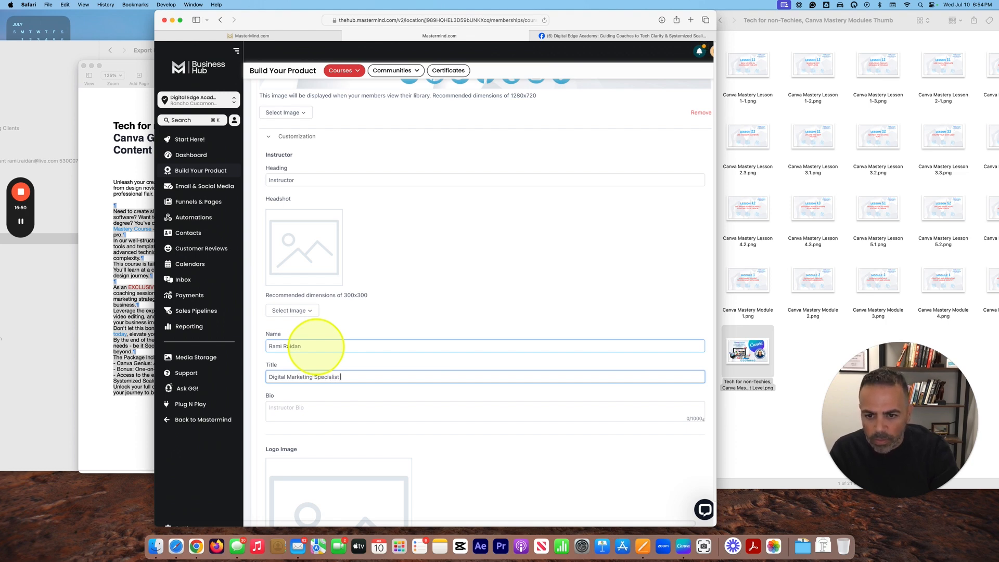
pyautogui.press('Tab')
# Step: Save the product with the new instructor details
pyautogui.scroll(-2, 319, 401)
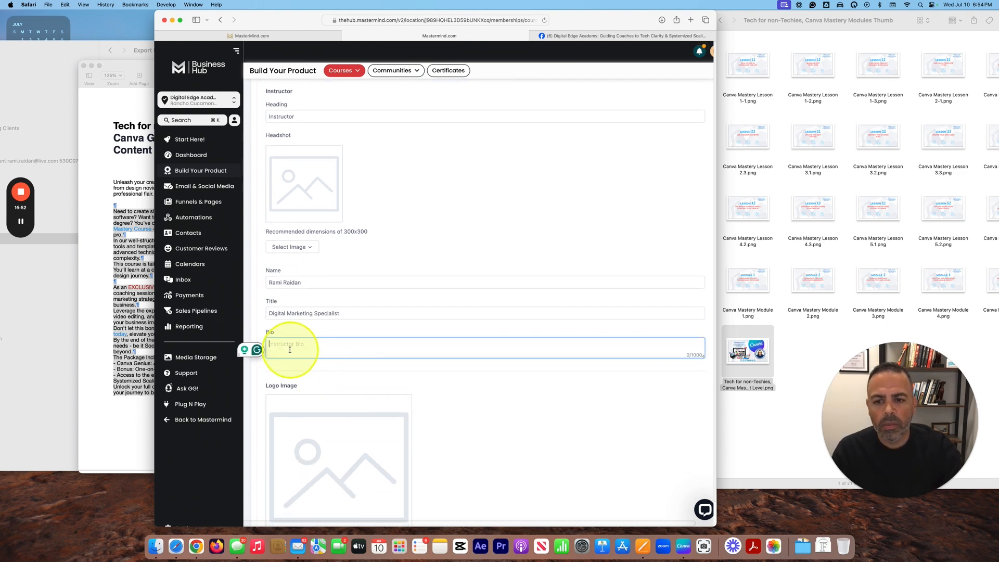
pyautogui.scroll(-7, 423, 346)
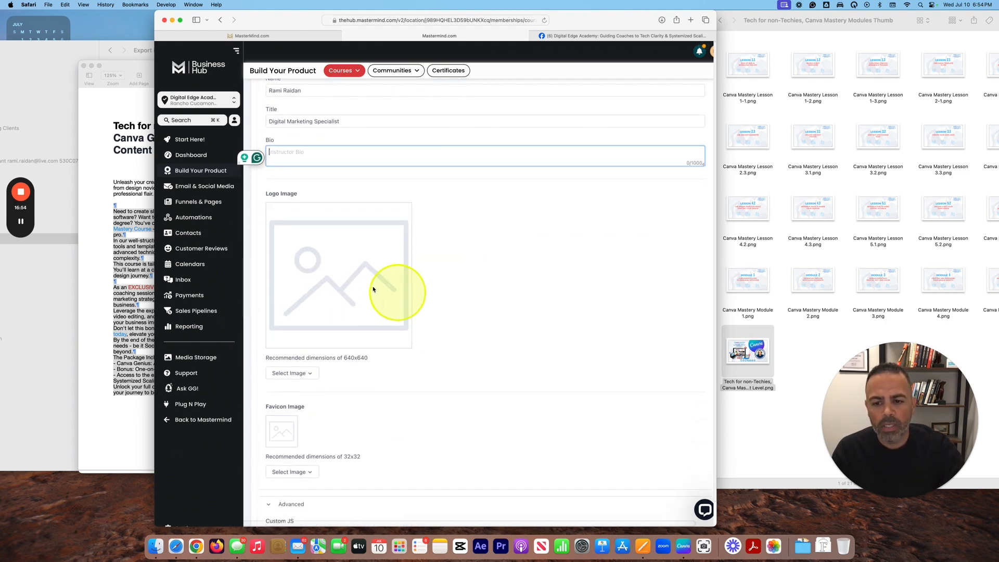
pyautogui.scroll(-3, 350, 339)
pyautogui.scroll(15, 400, 292)
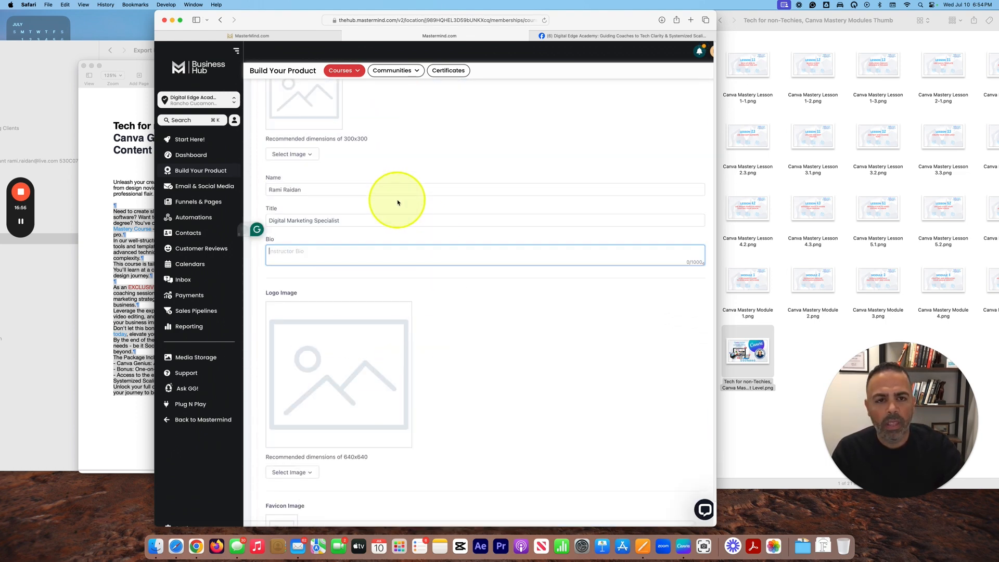
pyautogui.scroll(6, 663, 166)
pyautogui.click(698, 102)
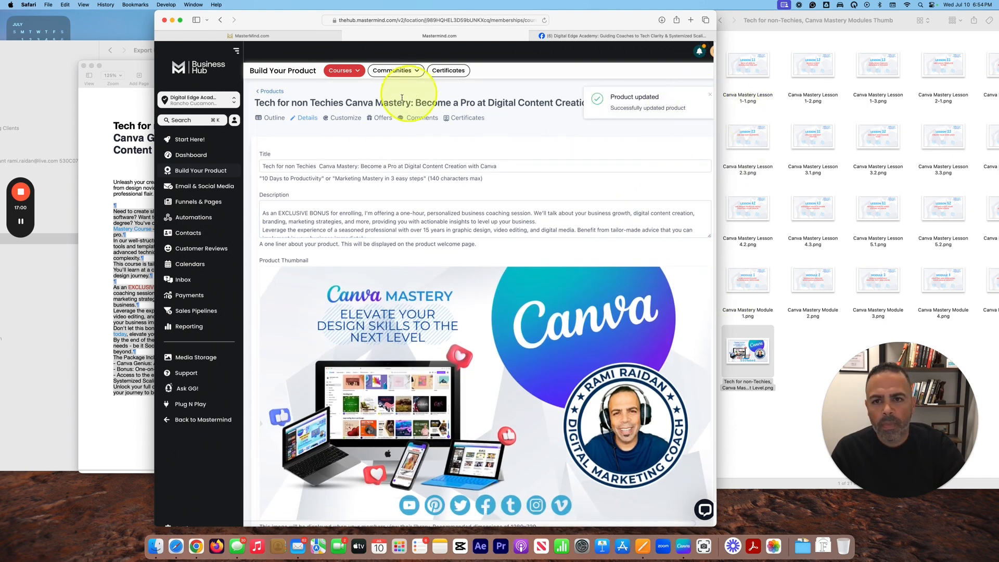
# Step: Return to the Your Products list, then widen the browser window and shift it right
pyautogui.click(277, 93)
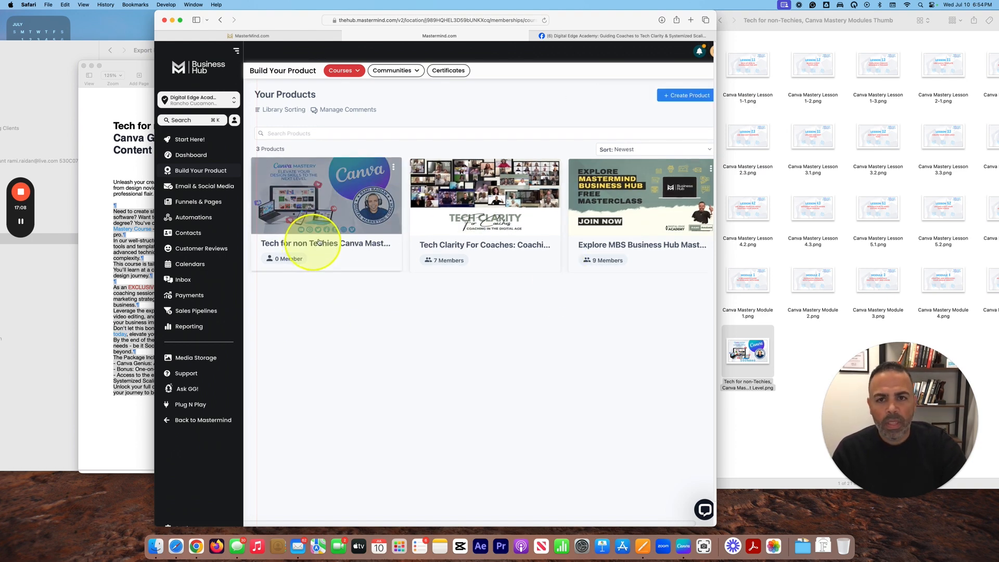
pyautogui.moveTo(716, 79); pyautogui.dragTo(787, 76)
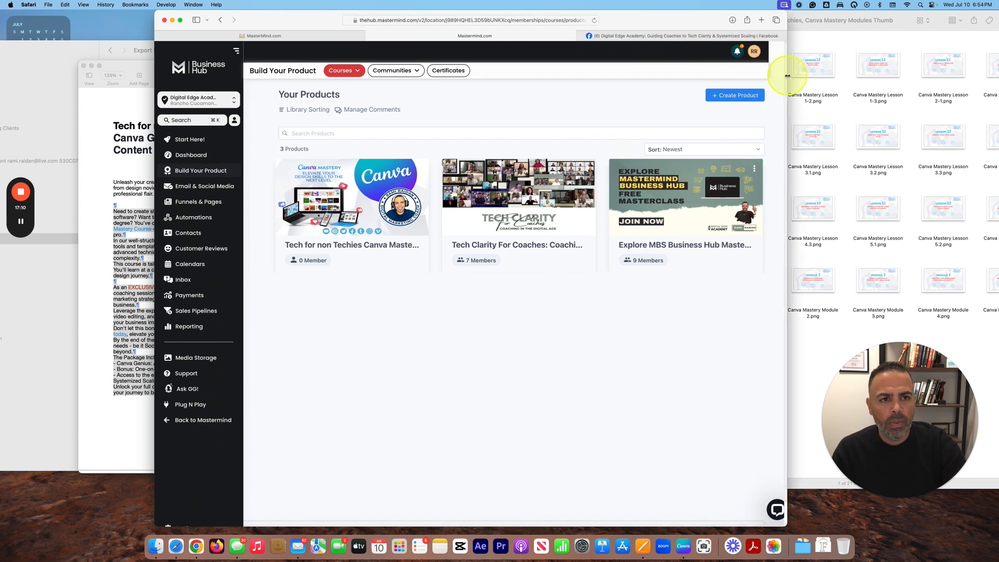
pyautogui.moveTo(635, 17); pyautogui.dragTo(678, 17)
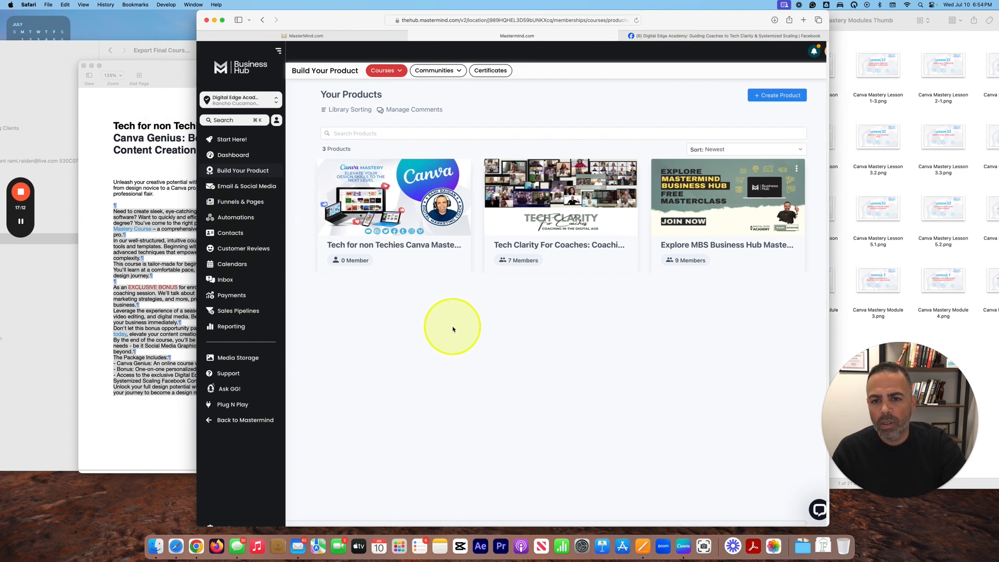